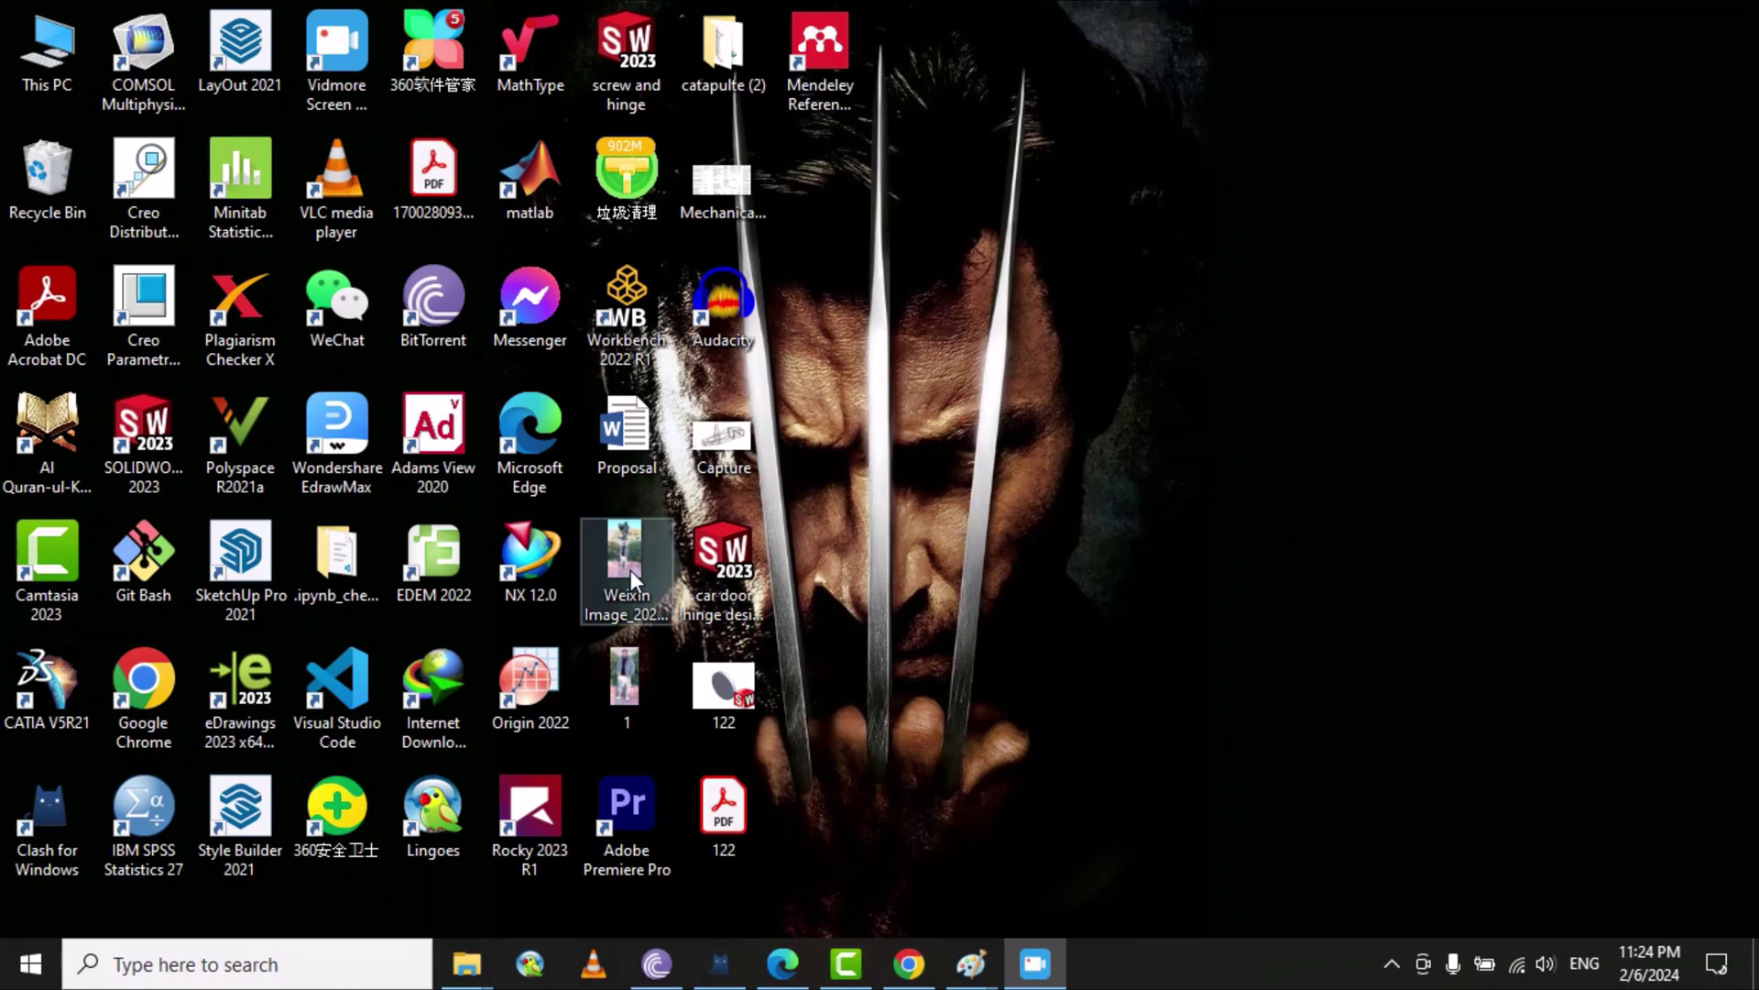
Open photo 1 in Microsoft Paint from its right-click Open with menu
right_click(620, 657)
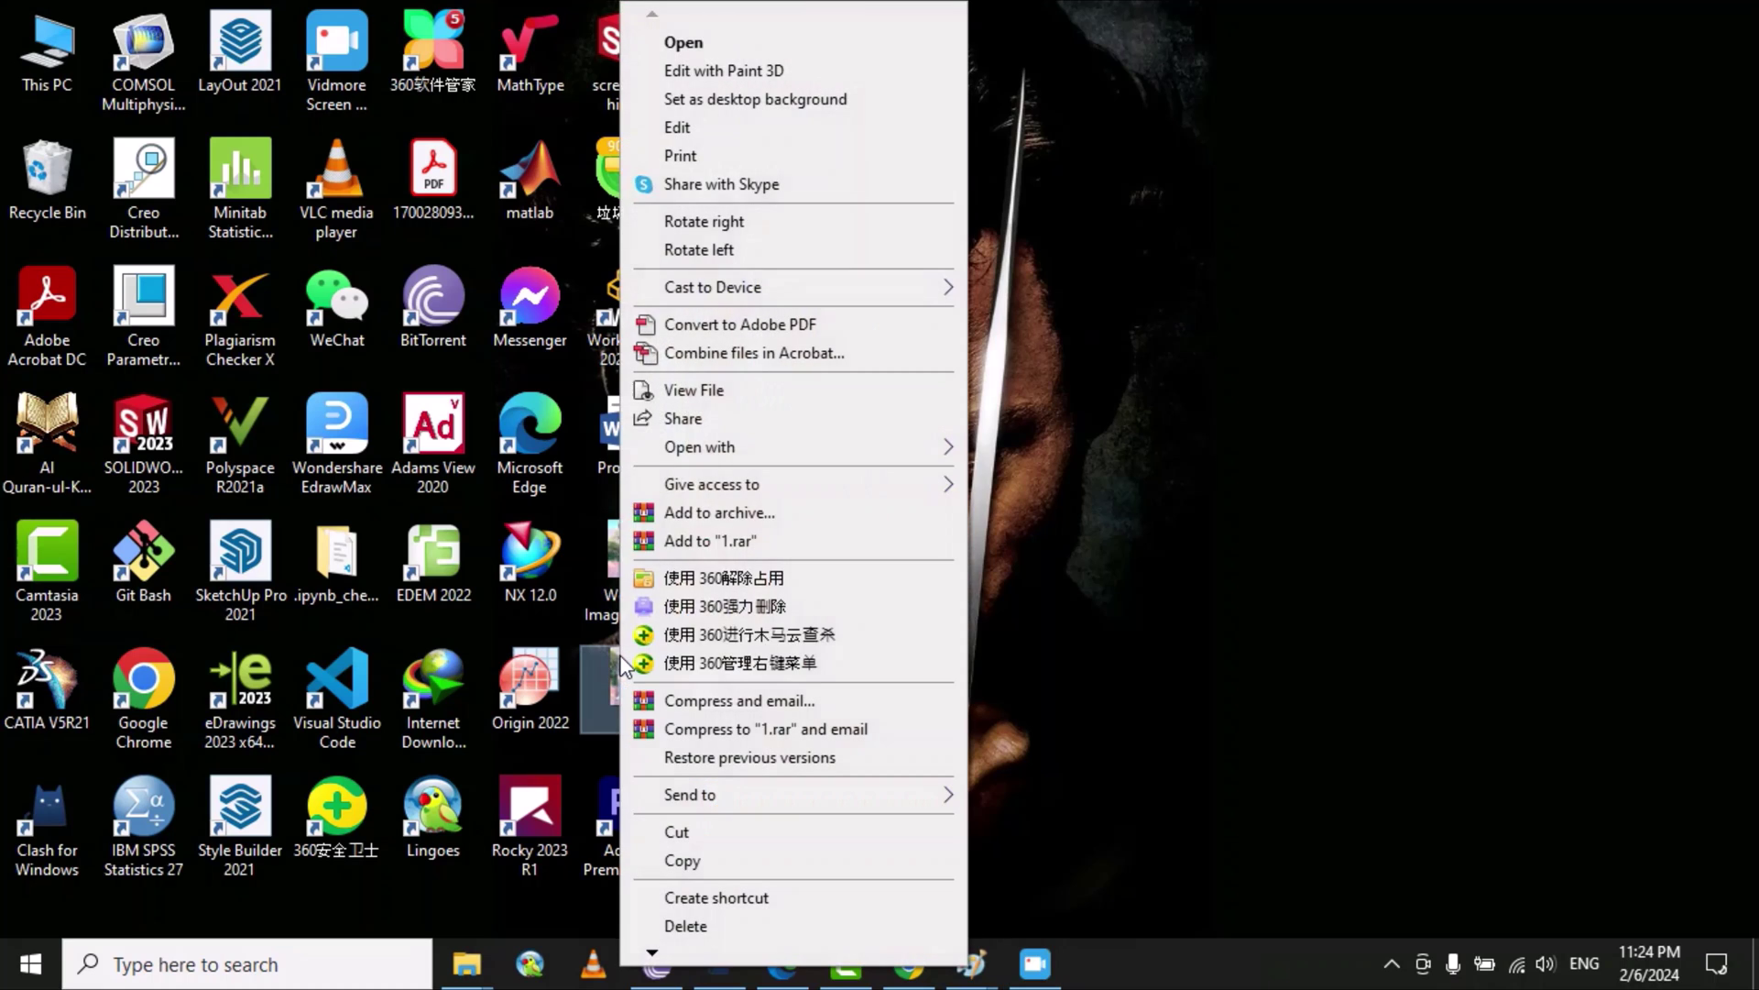
mouse_move(889, 458)
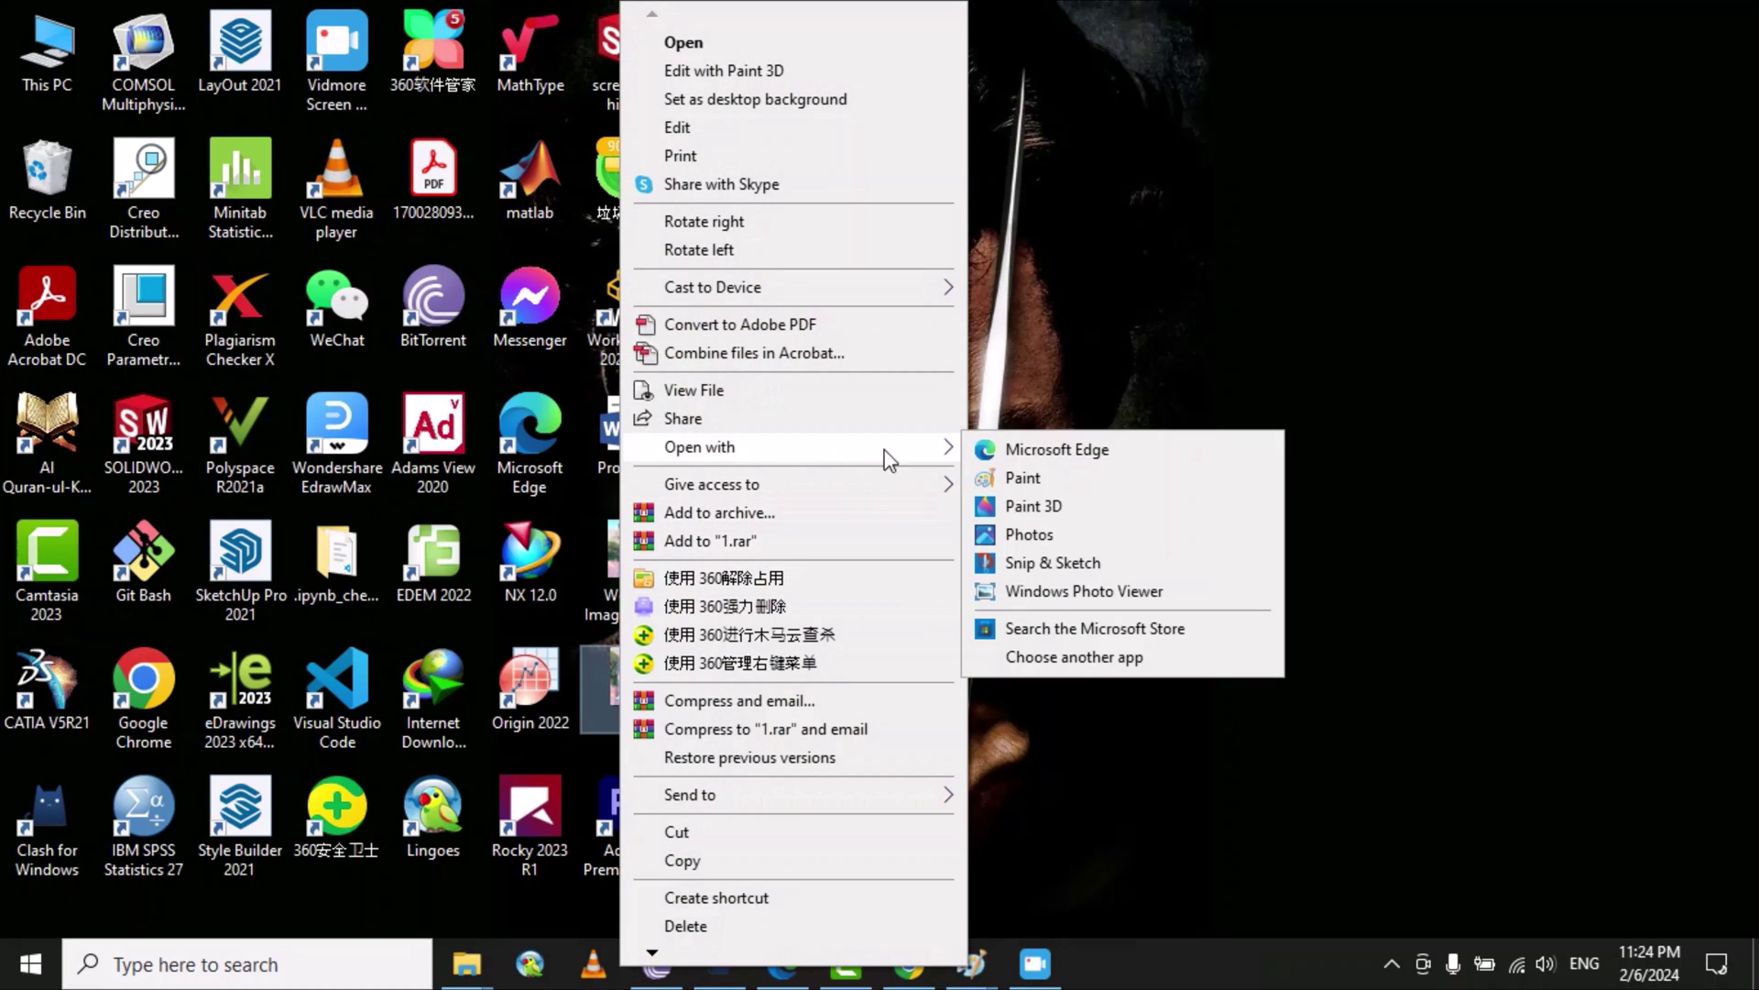
left_click(1024, 478)
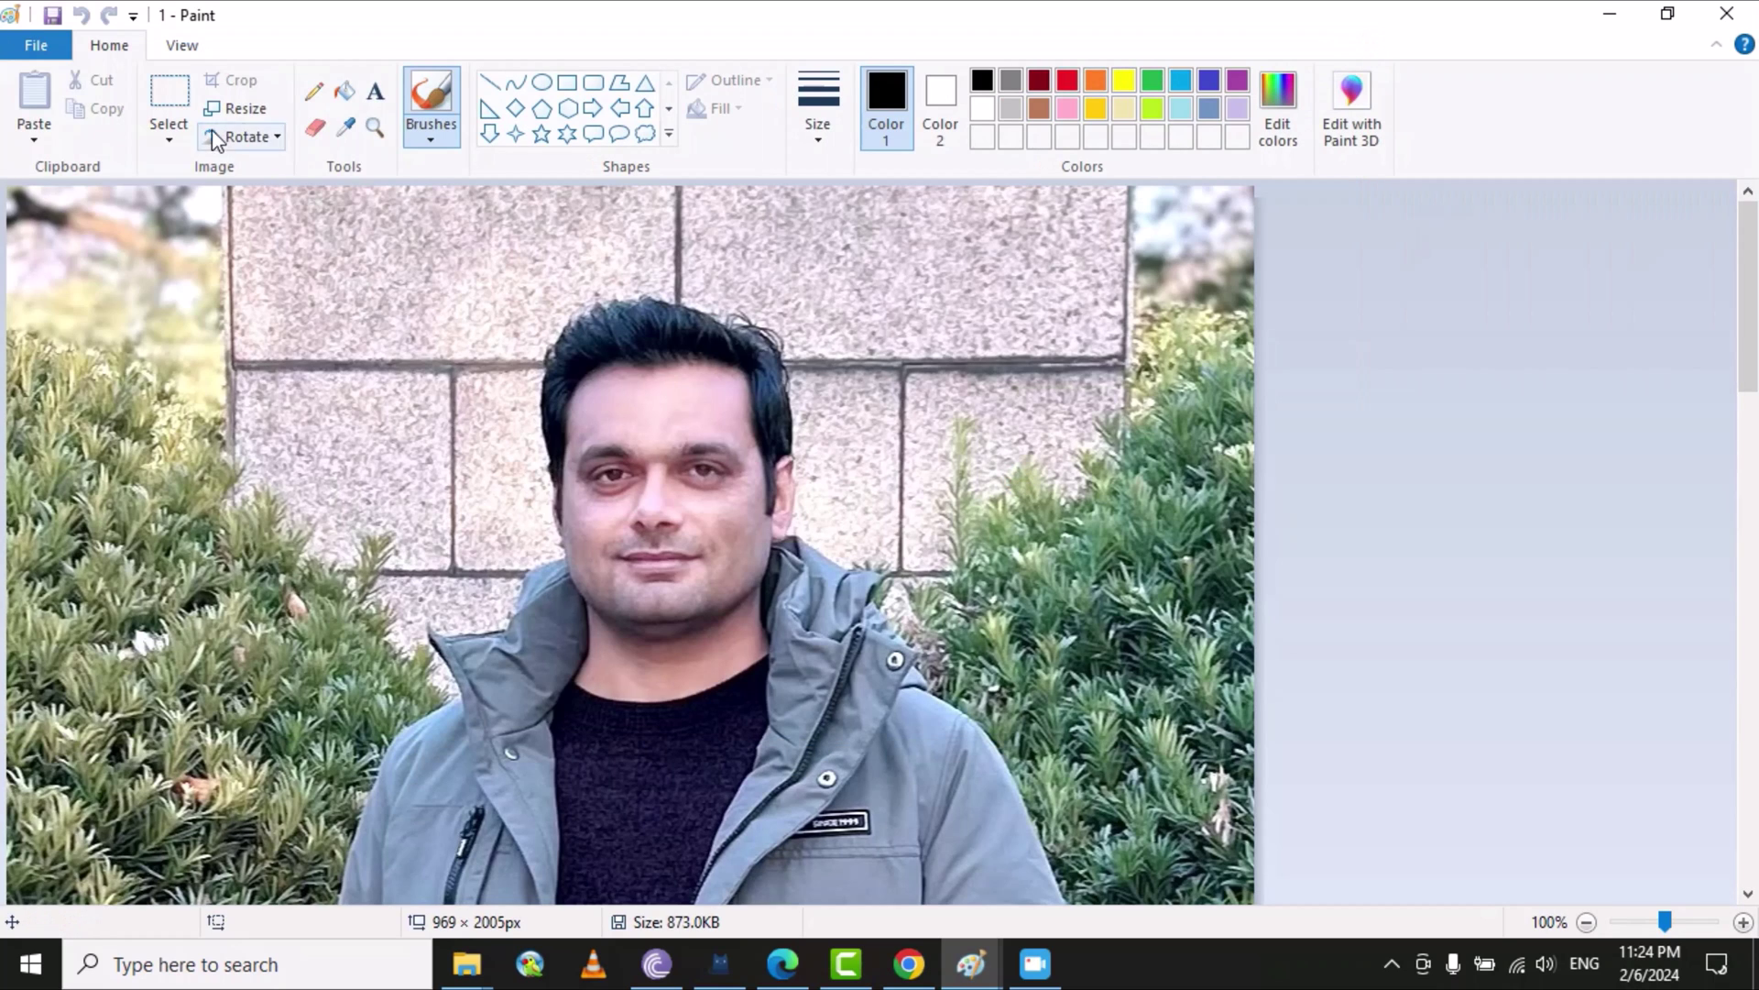
Crop the photo to a 592 × 446 px head-and-shoulders selection
left_click(175, 95)
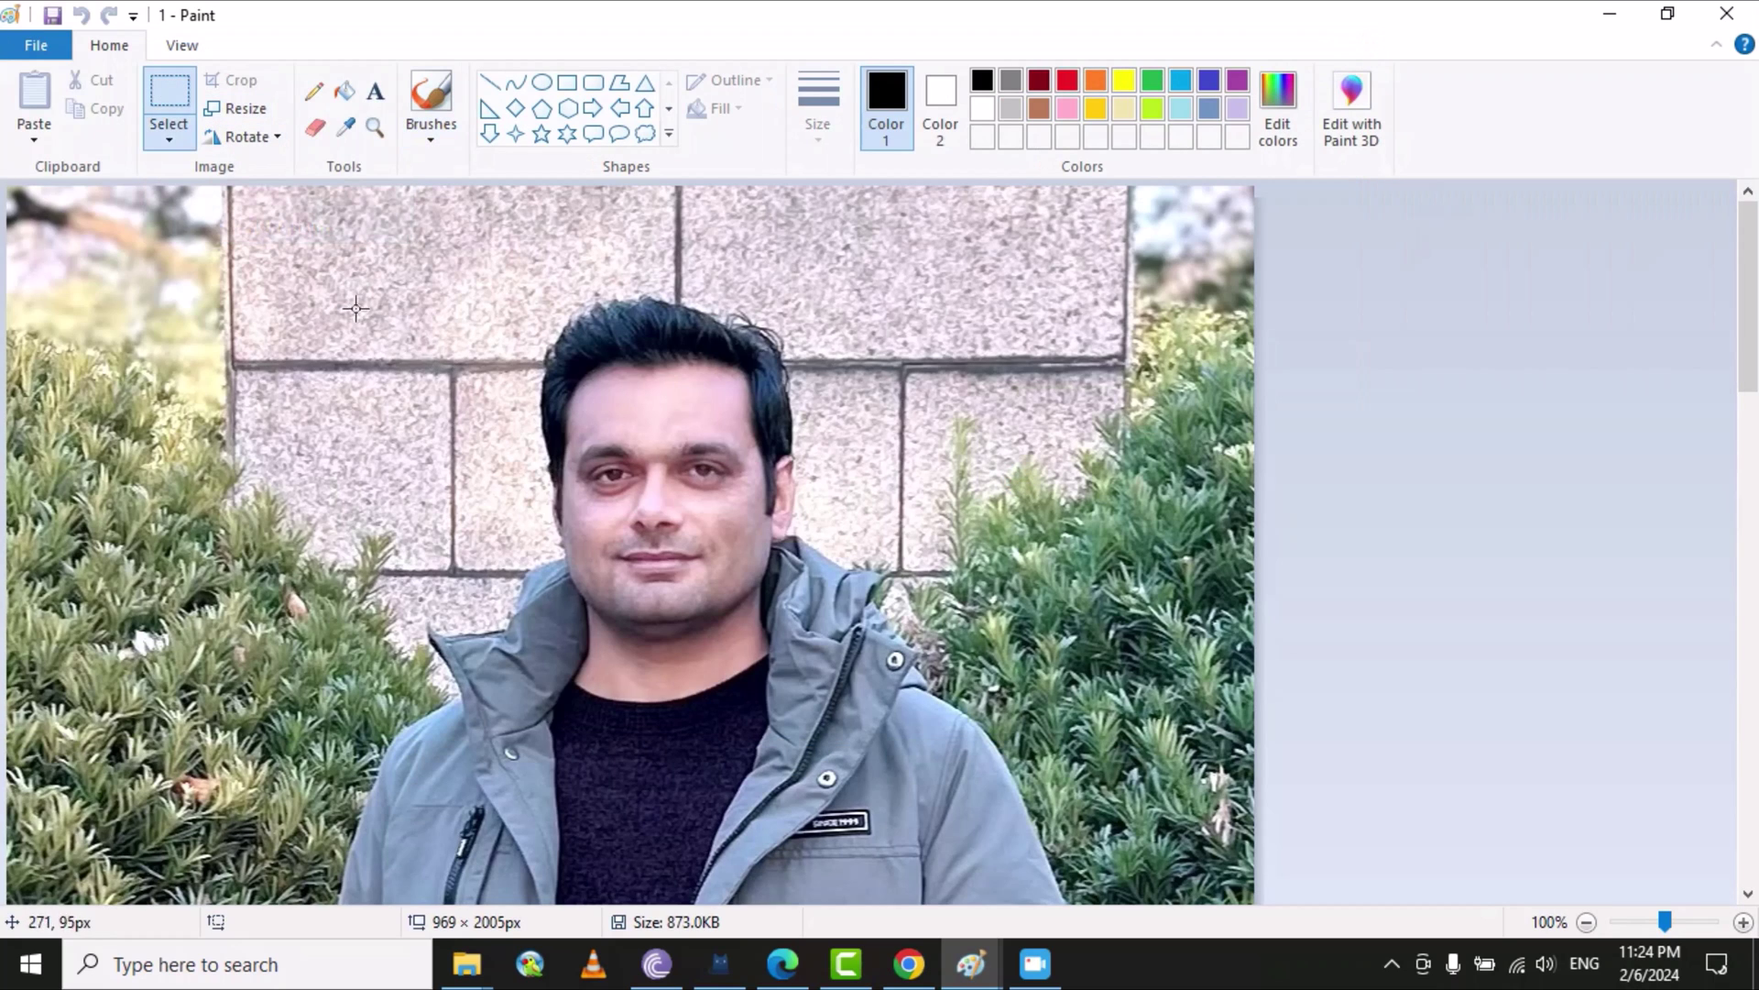
mouse_move(285, 264)
left_mouse_down()
mouse_move(440, 646)
mouse_move(1051, 836)
left_mouse_up()
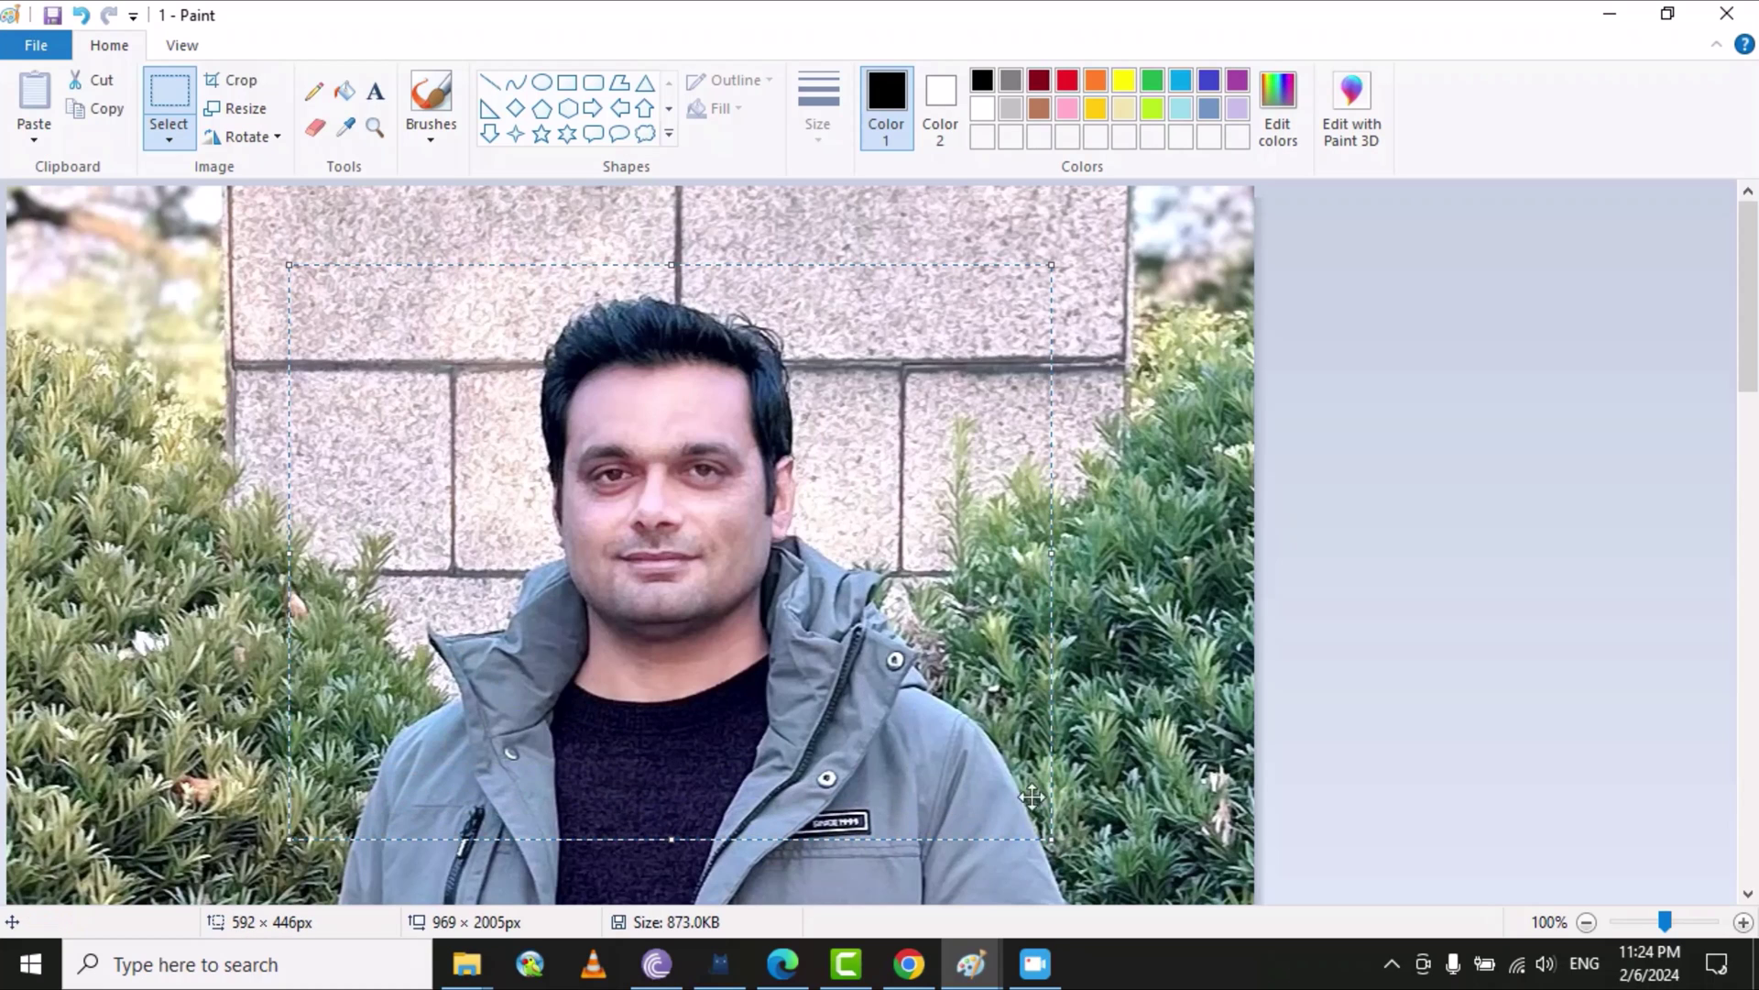
left_click(235, 90)
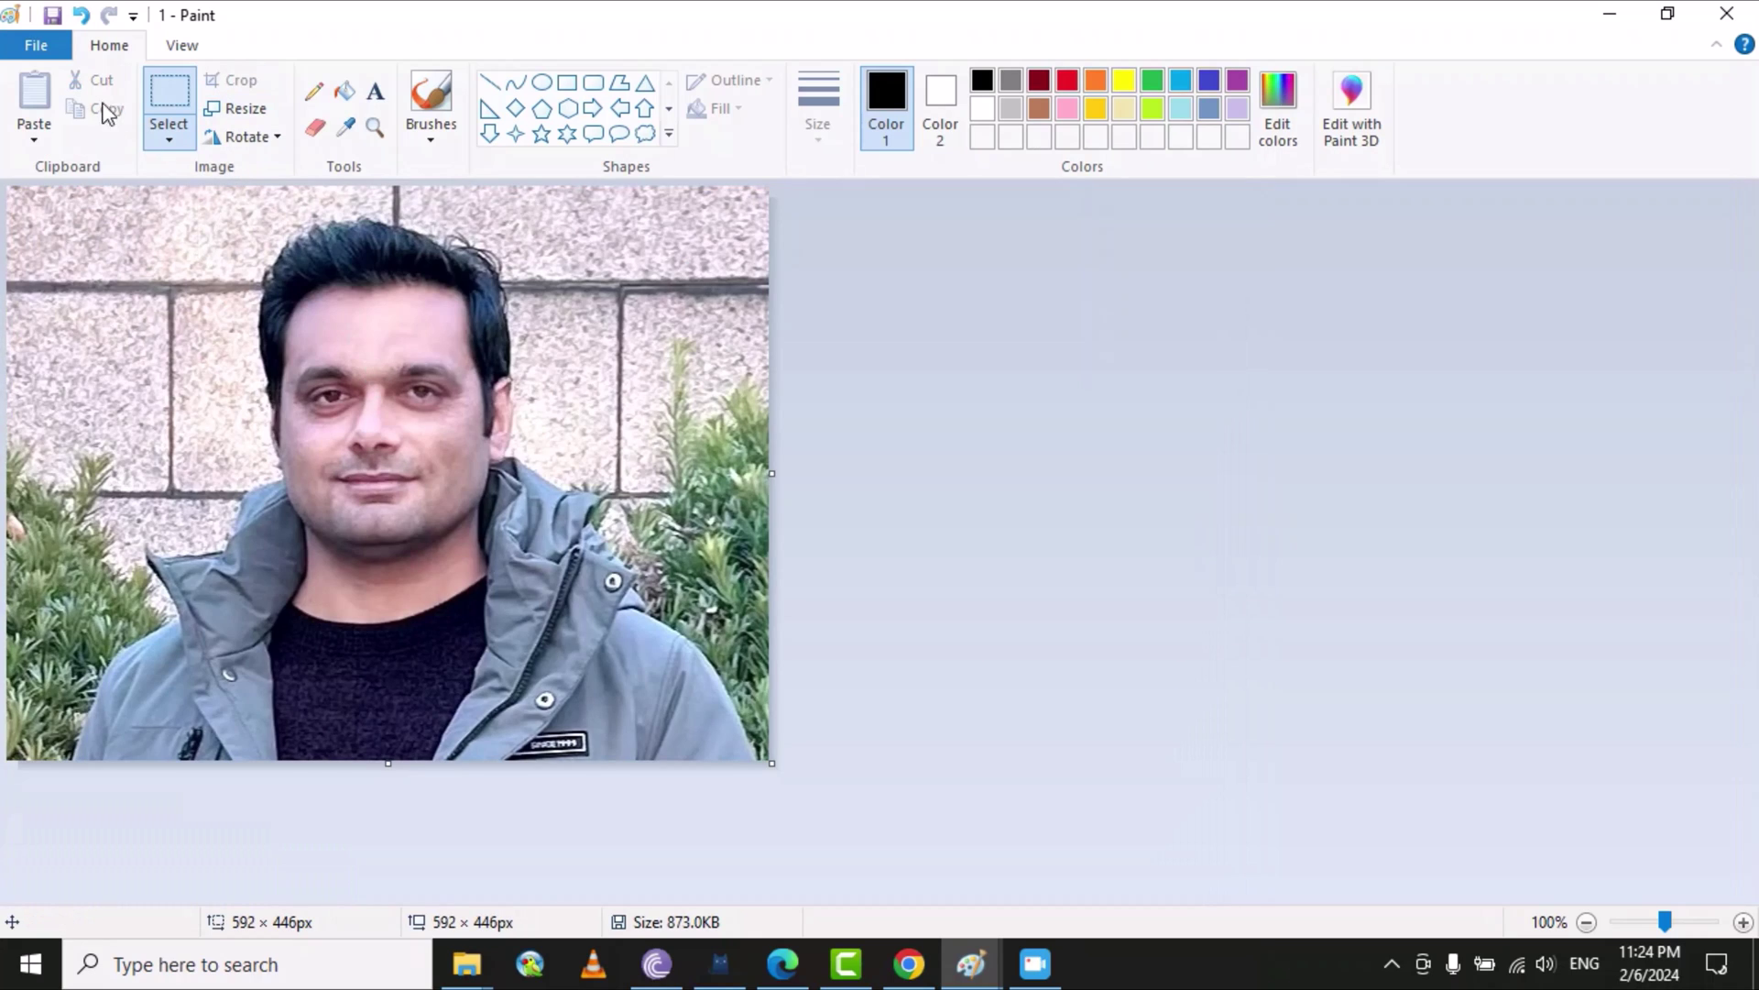
Save the cropped portrait to the Desktop as a 24-bit Bitmap named Icon
left_click(25, 47)
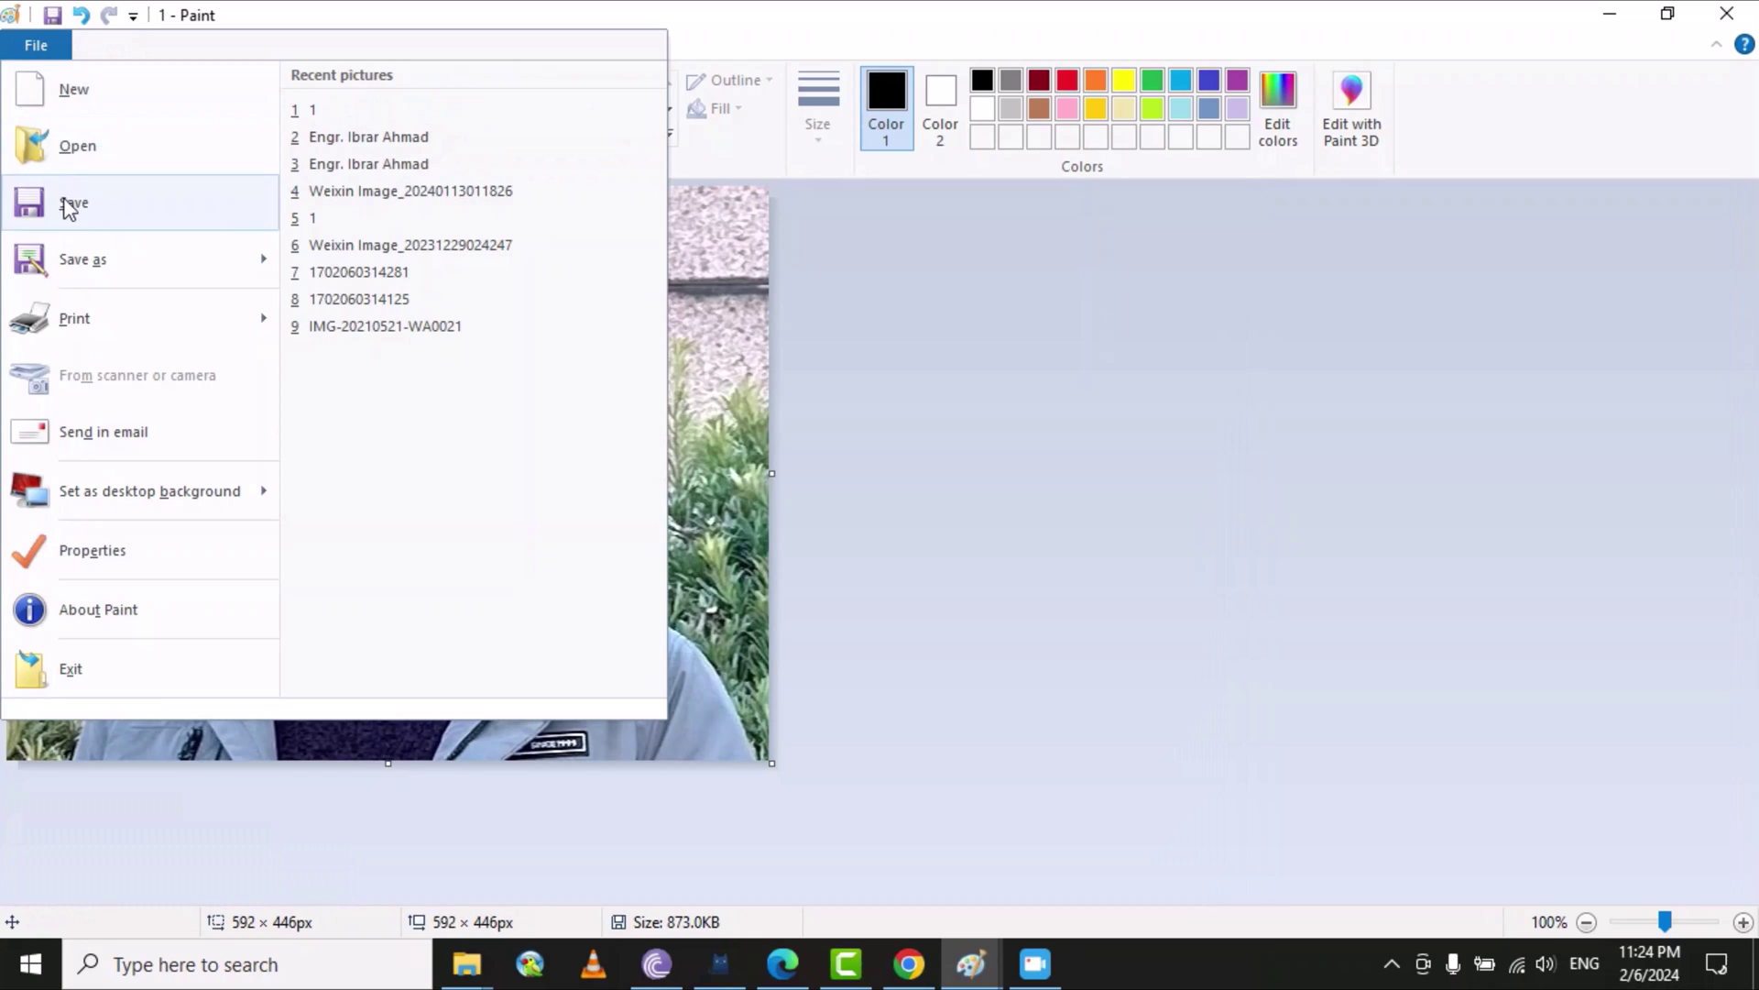
left_click(101, 273)
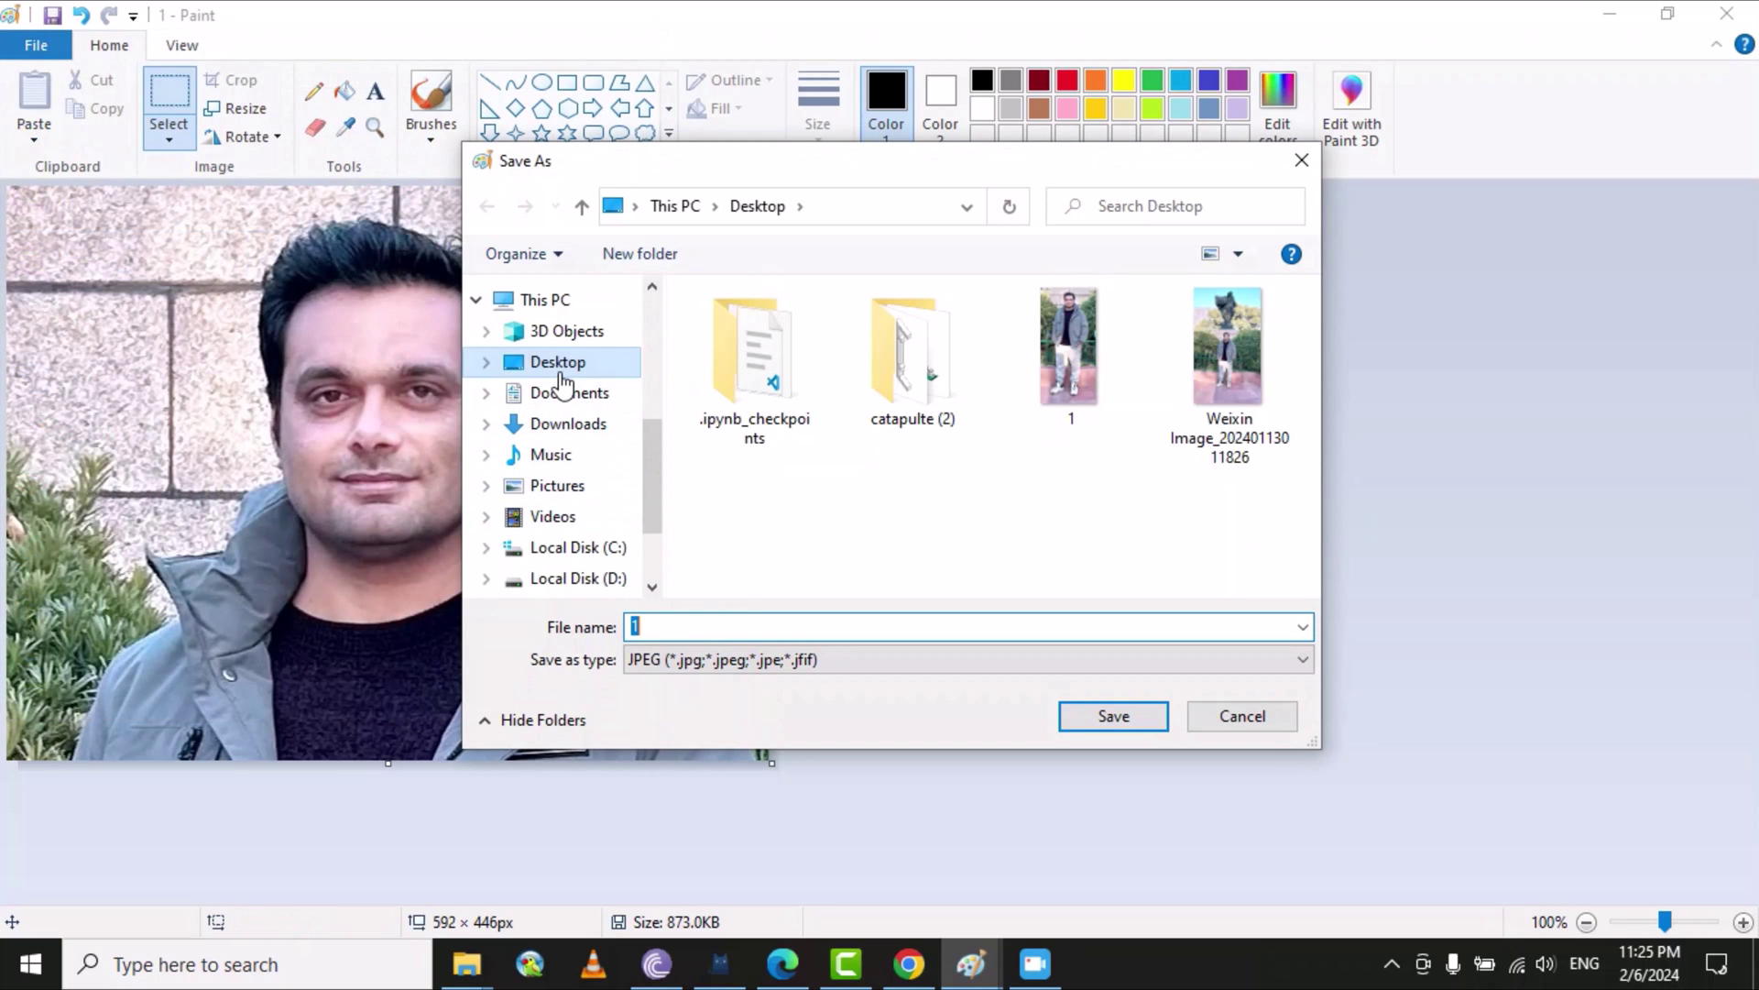
left_click(568, 367)
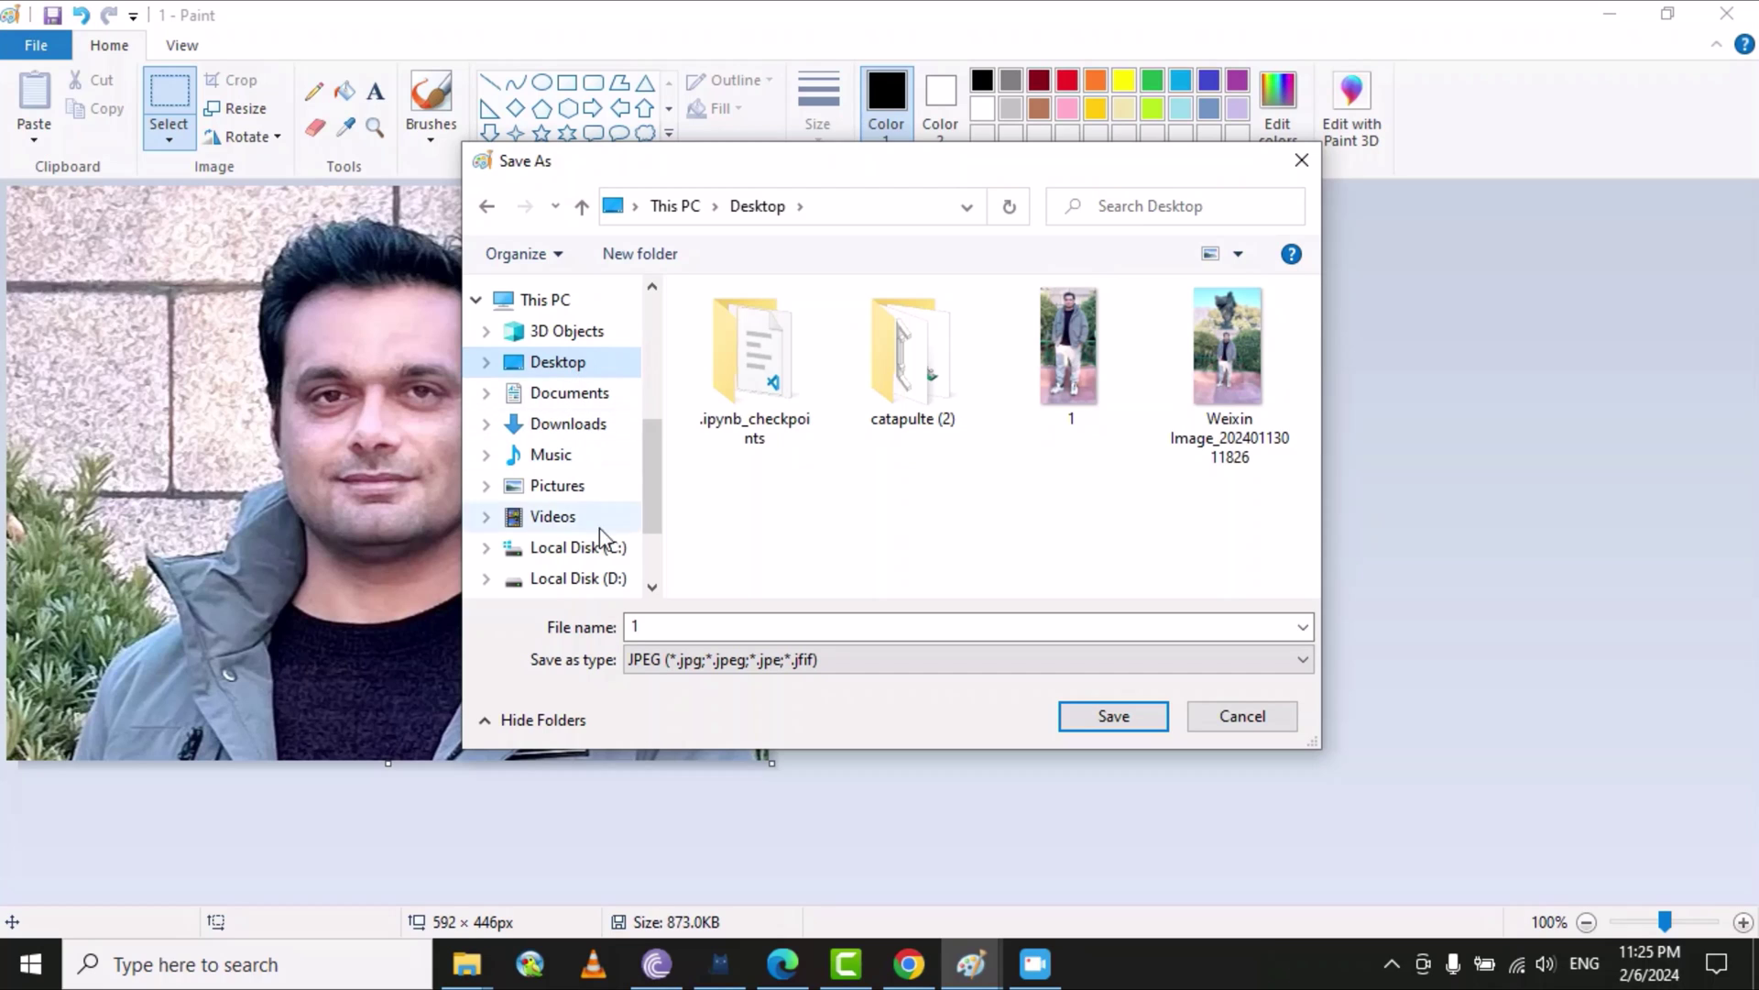
left_click(752, 669)
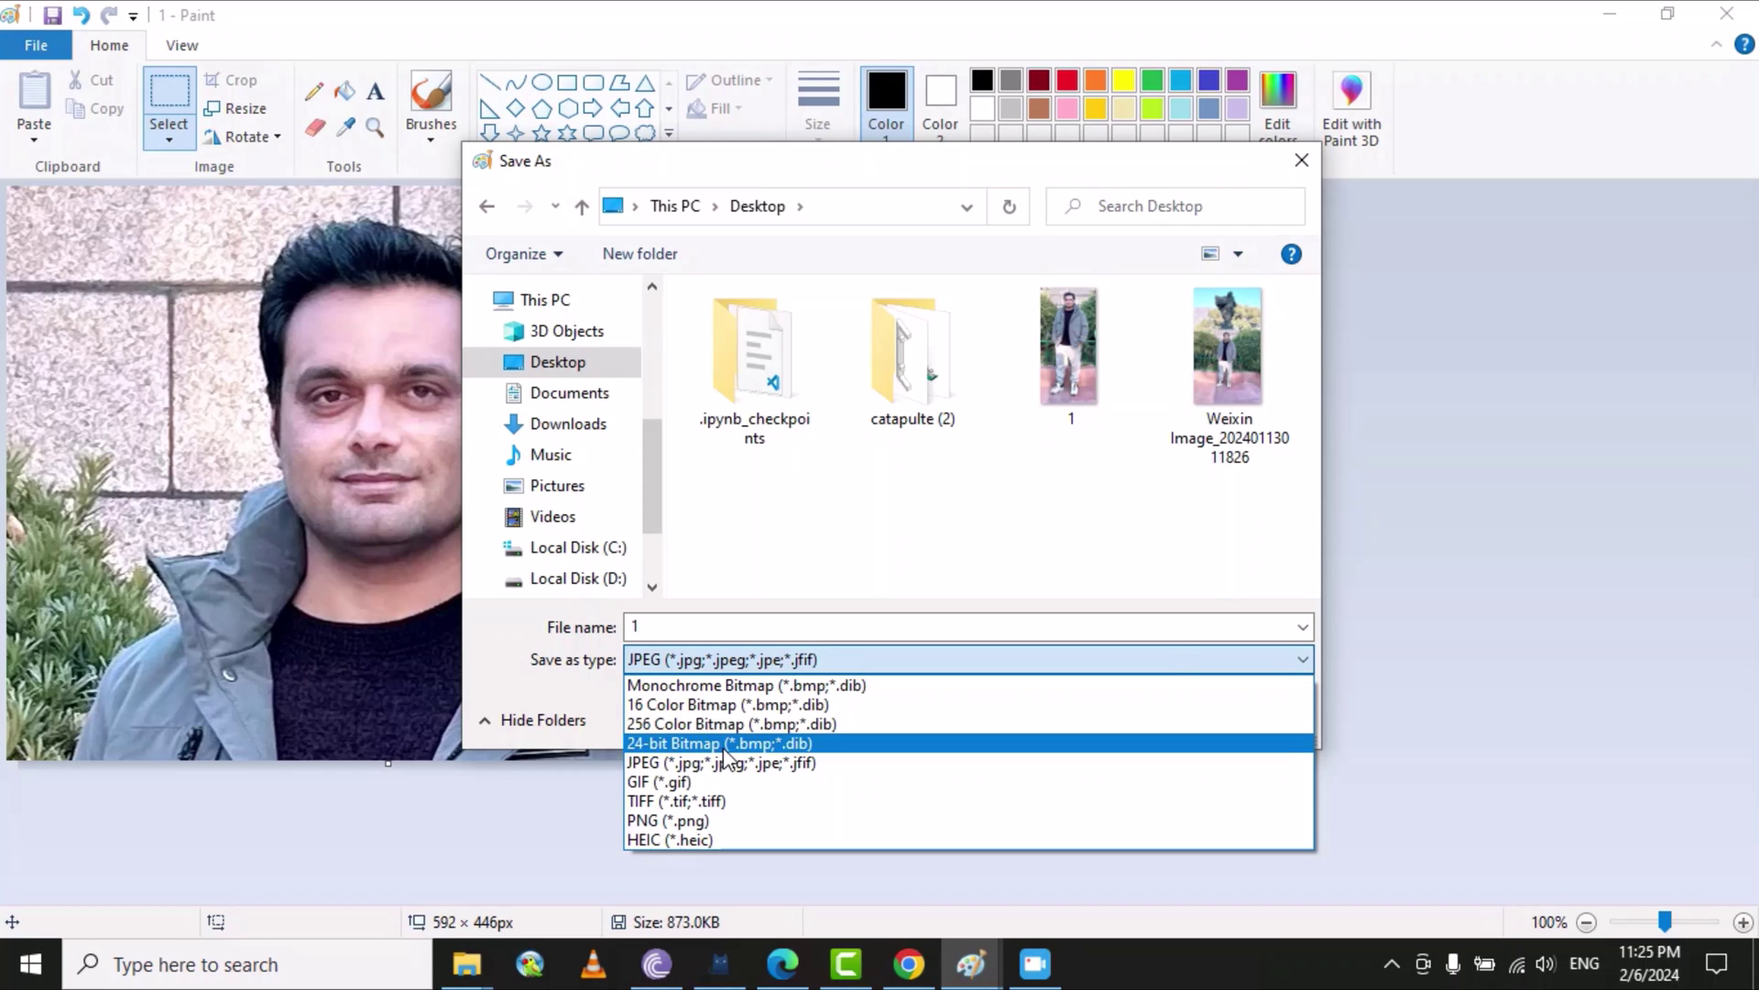
left_click(724, 744)
double_click(637, 627)
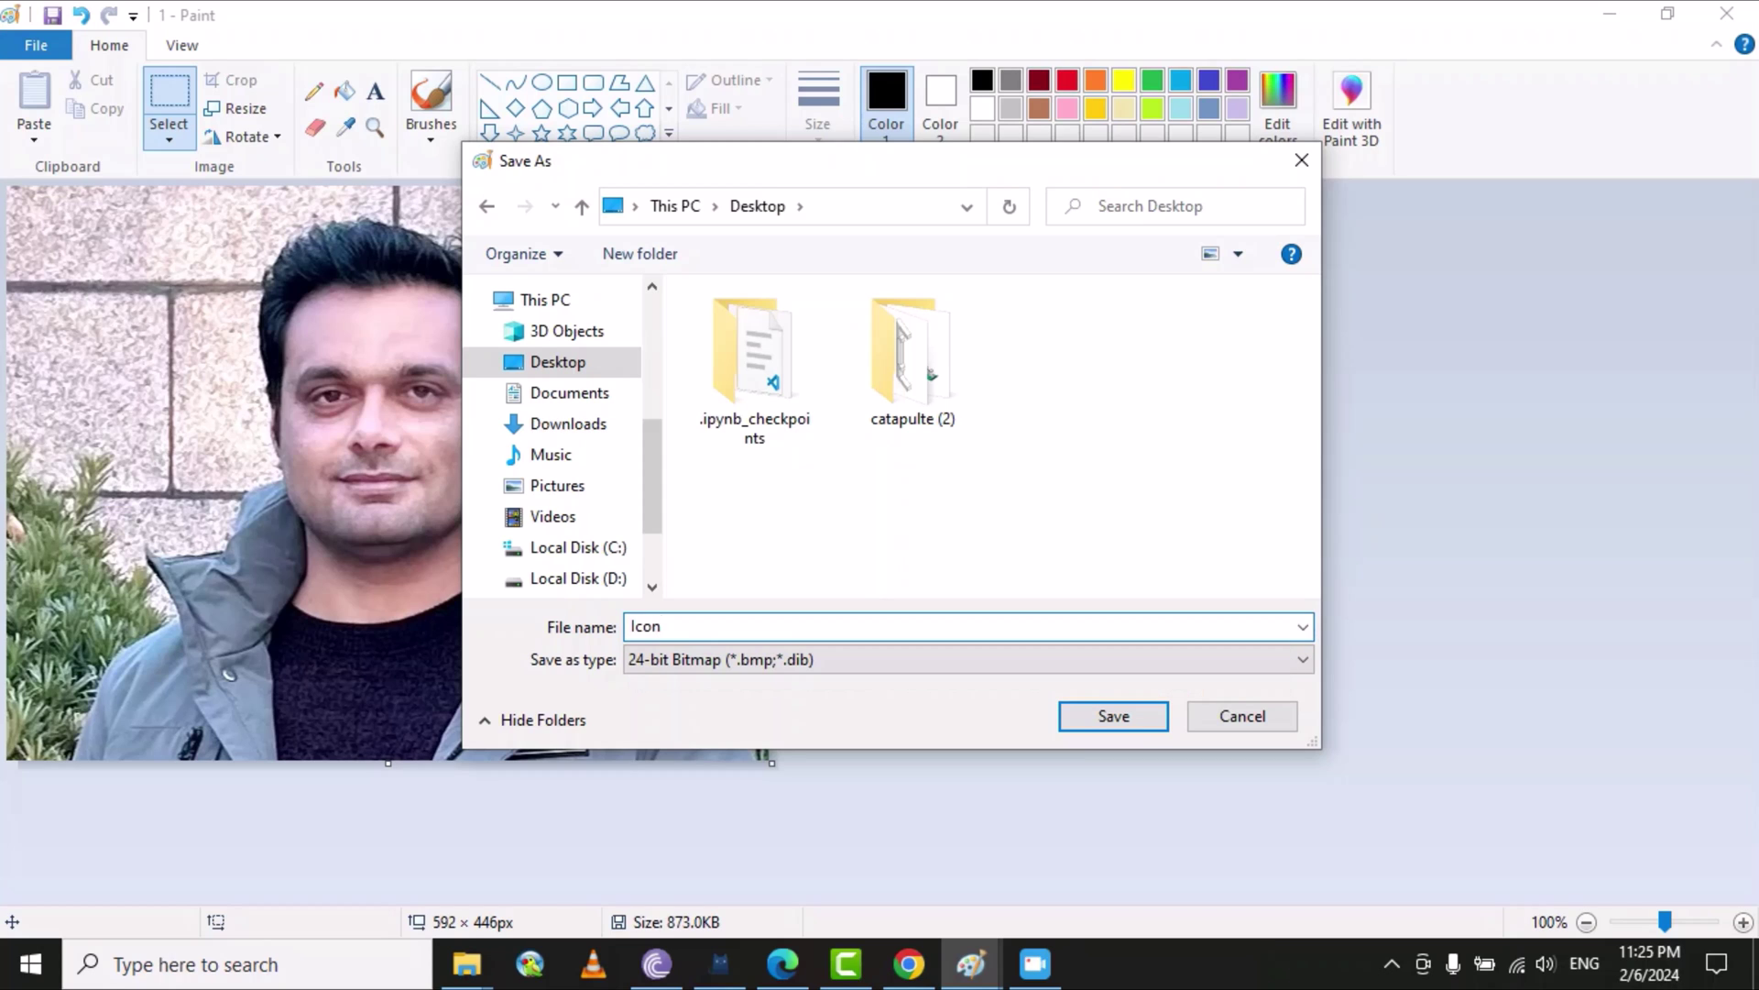
left_click(1112, 715)
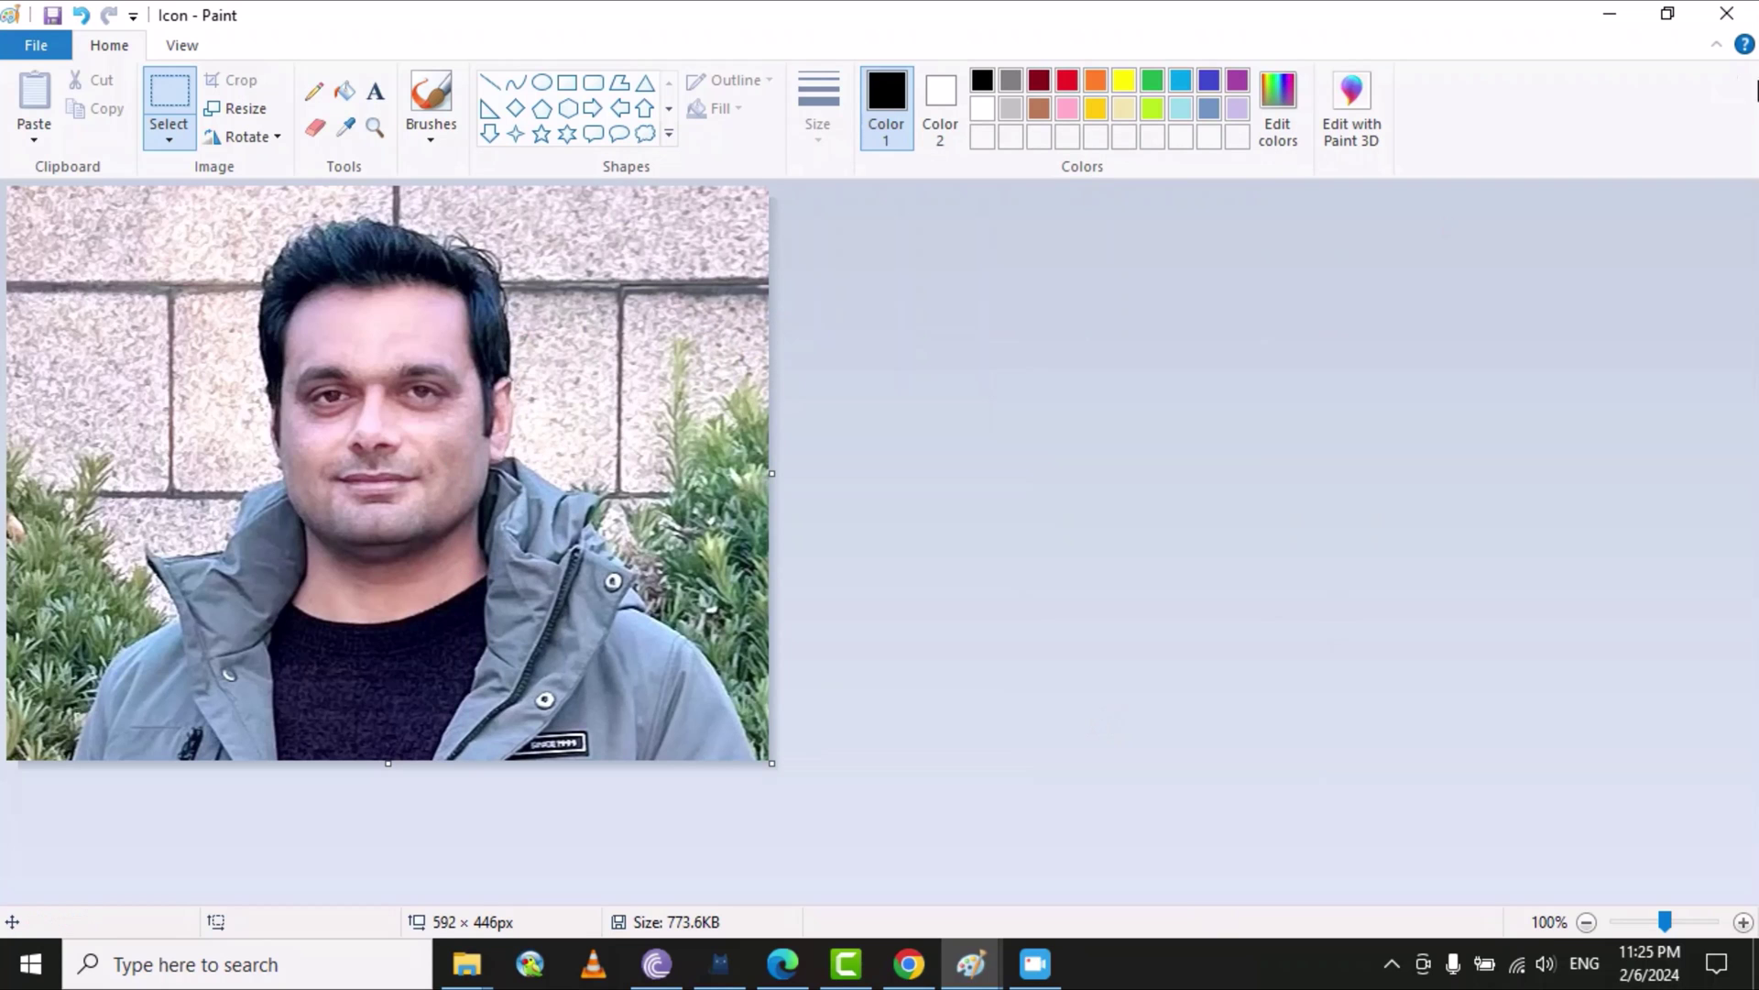
Minimize Paint and create a desktop folder keeping the default name New folder
left_click(1615, 20)
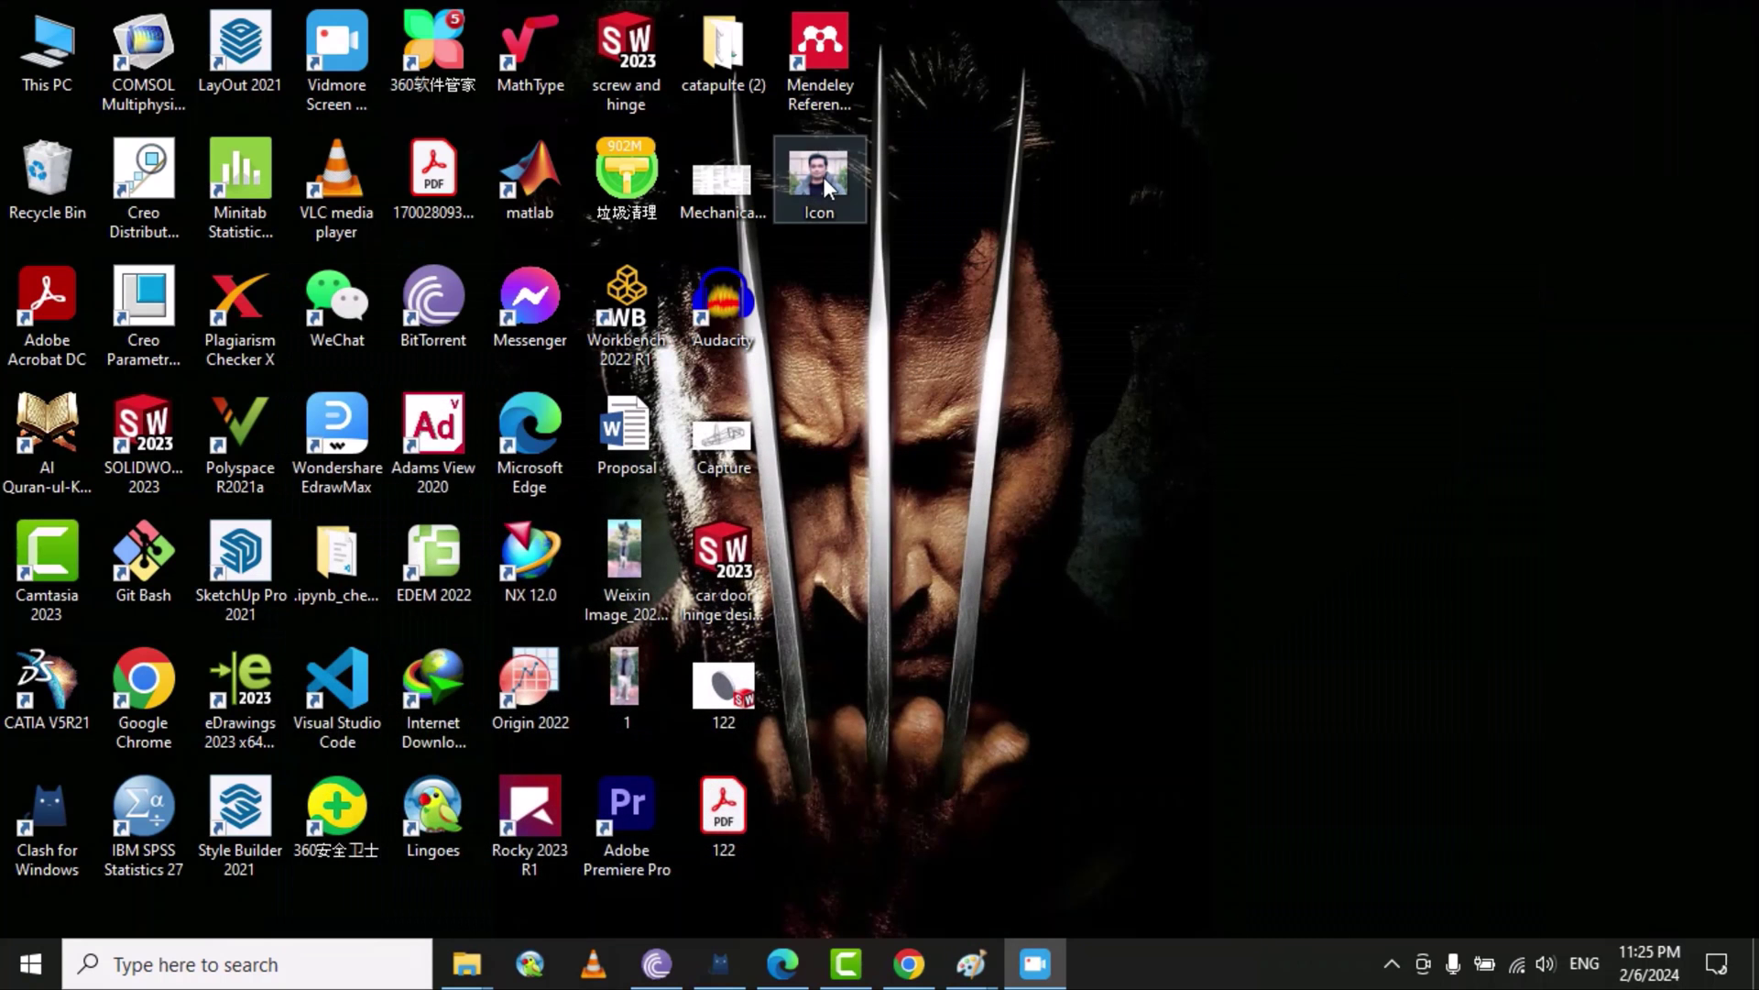
right_click(1035, 188)
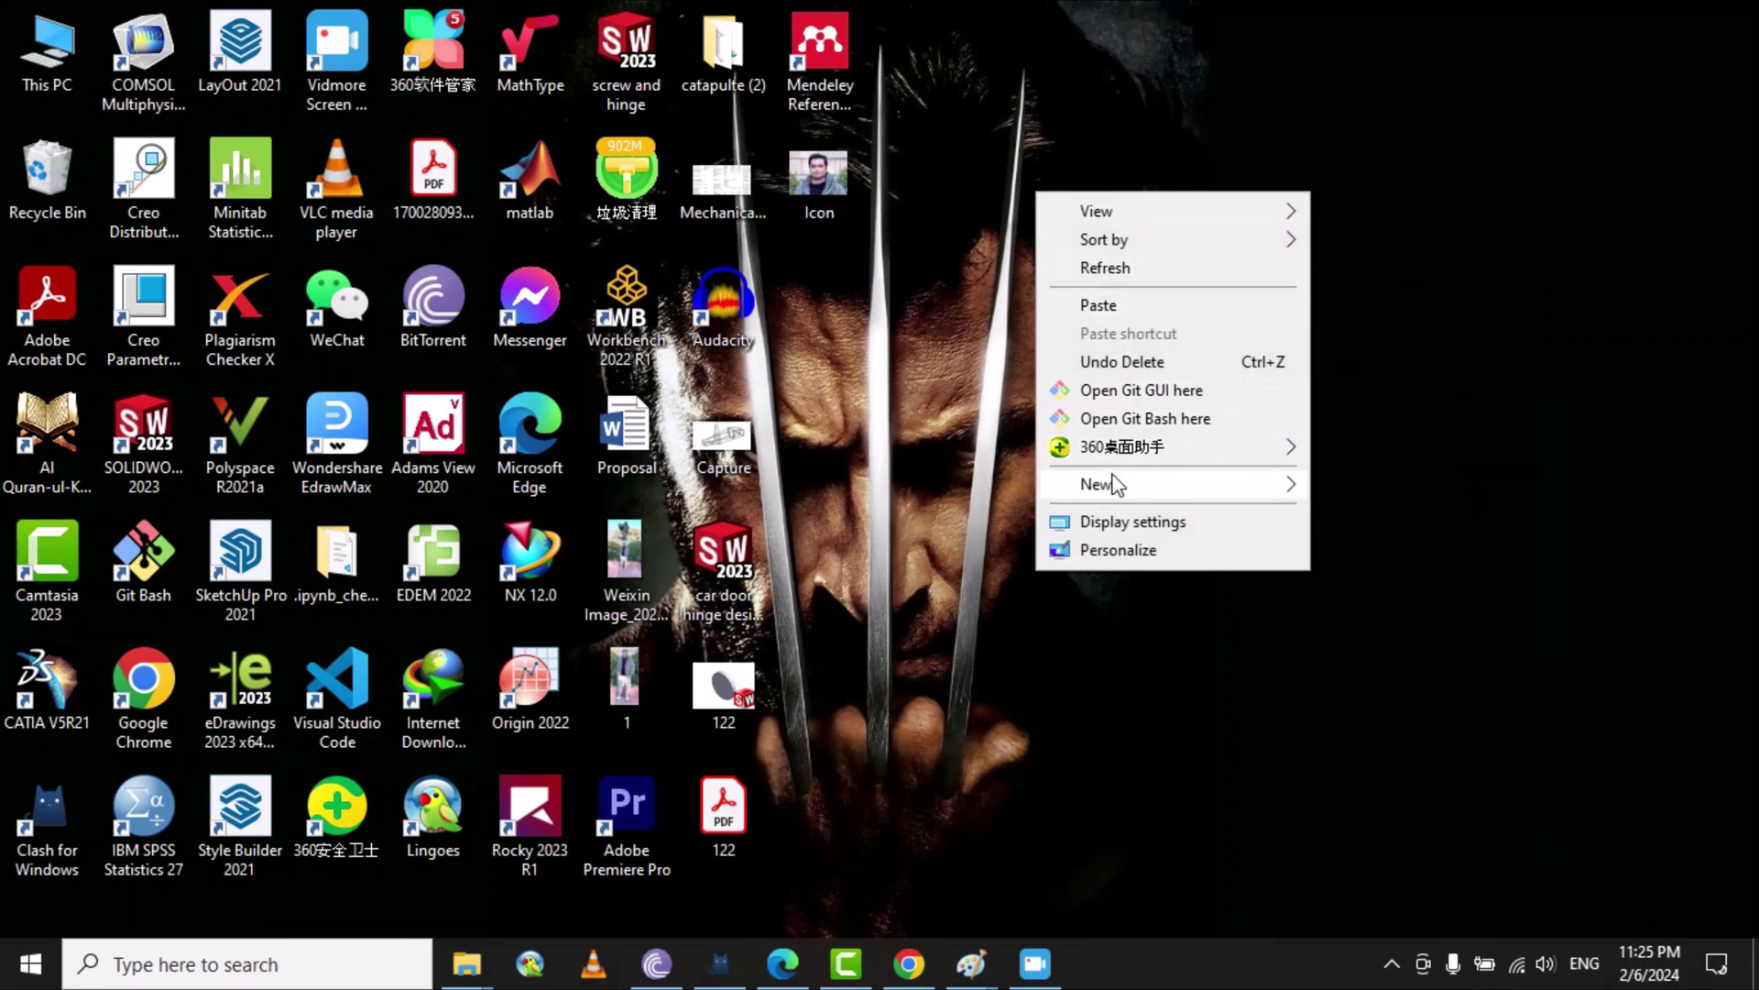
mouse_move(1145, 491)
left_click(1370, 476)
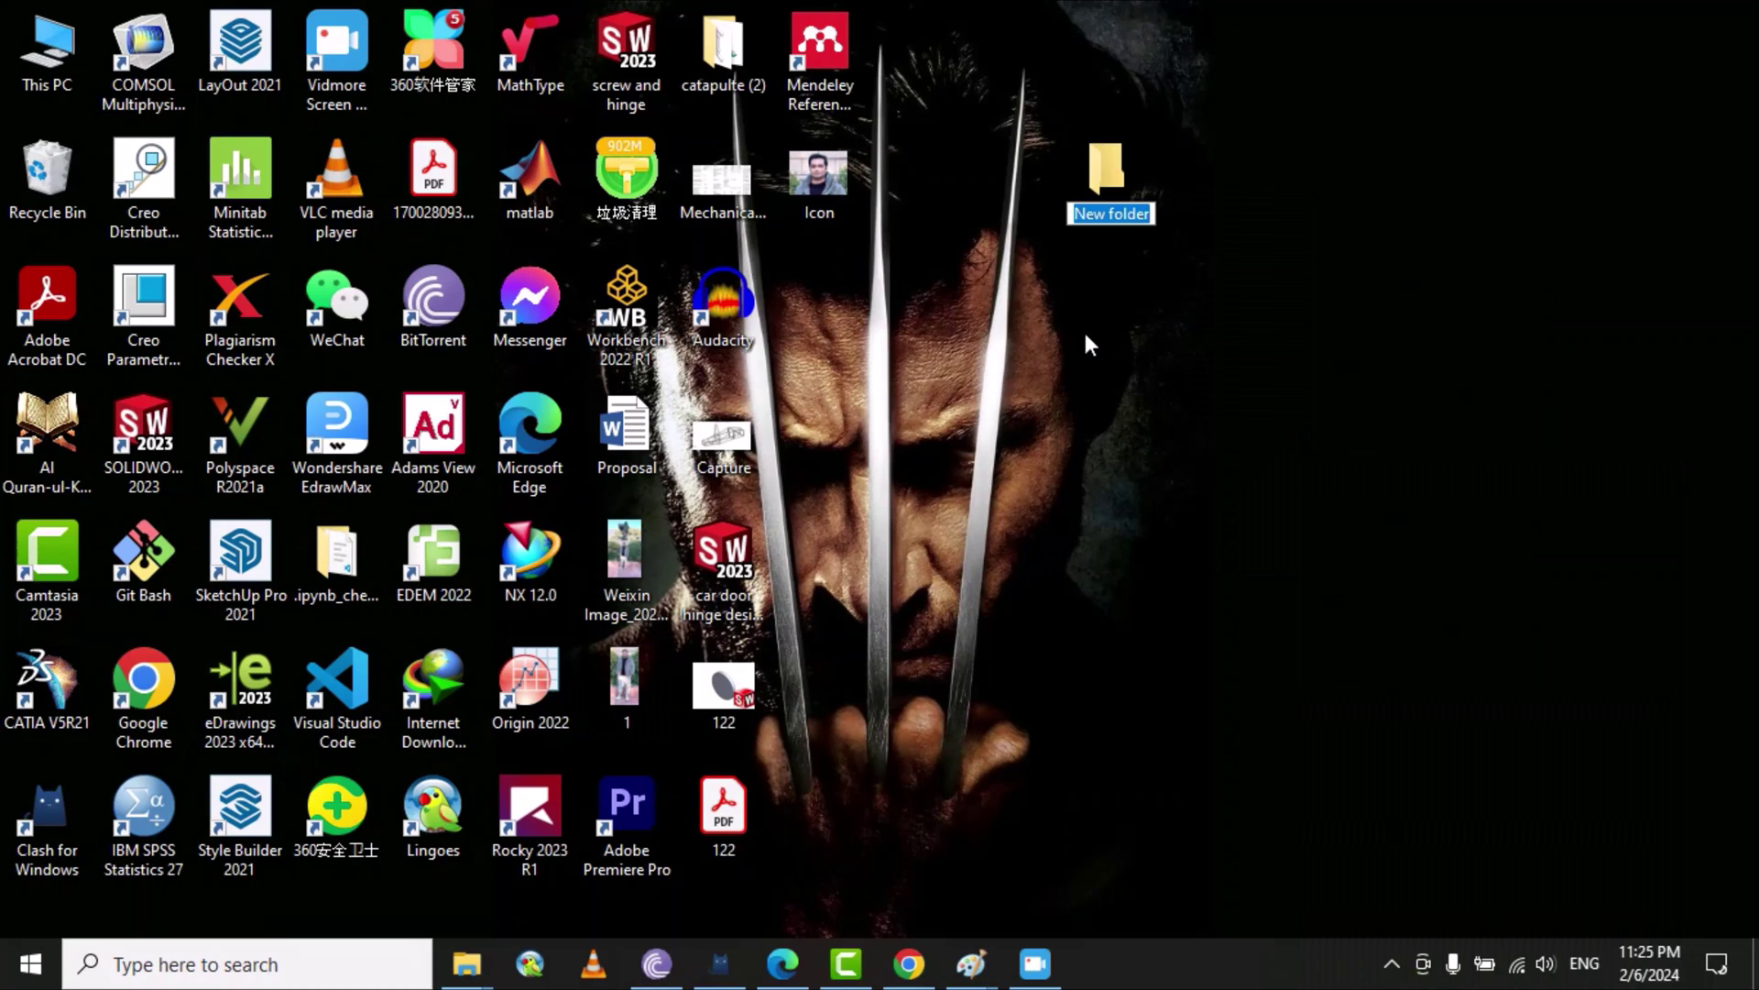
key("Return")
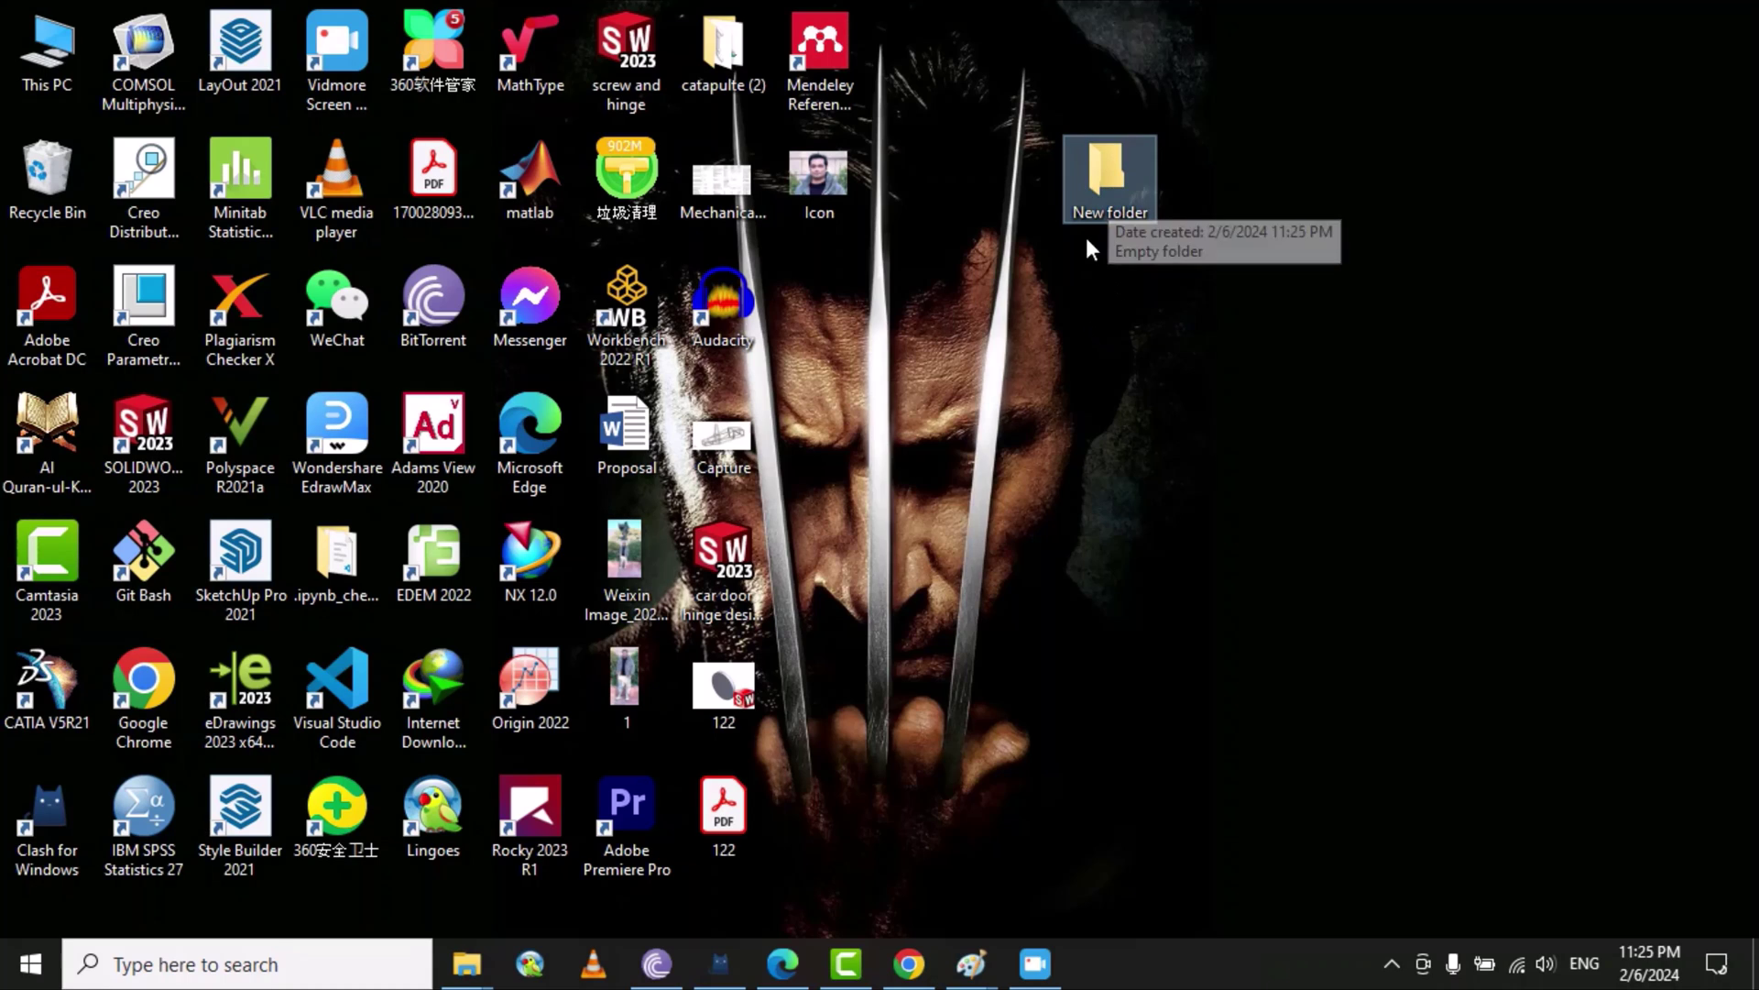
Open New folder's Properties on the Customize tab
right_click(1096, 174)
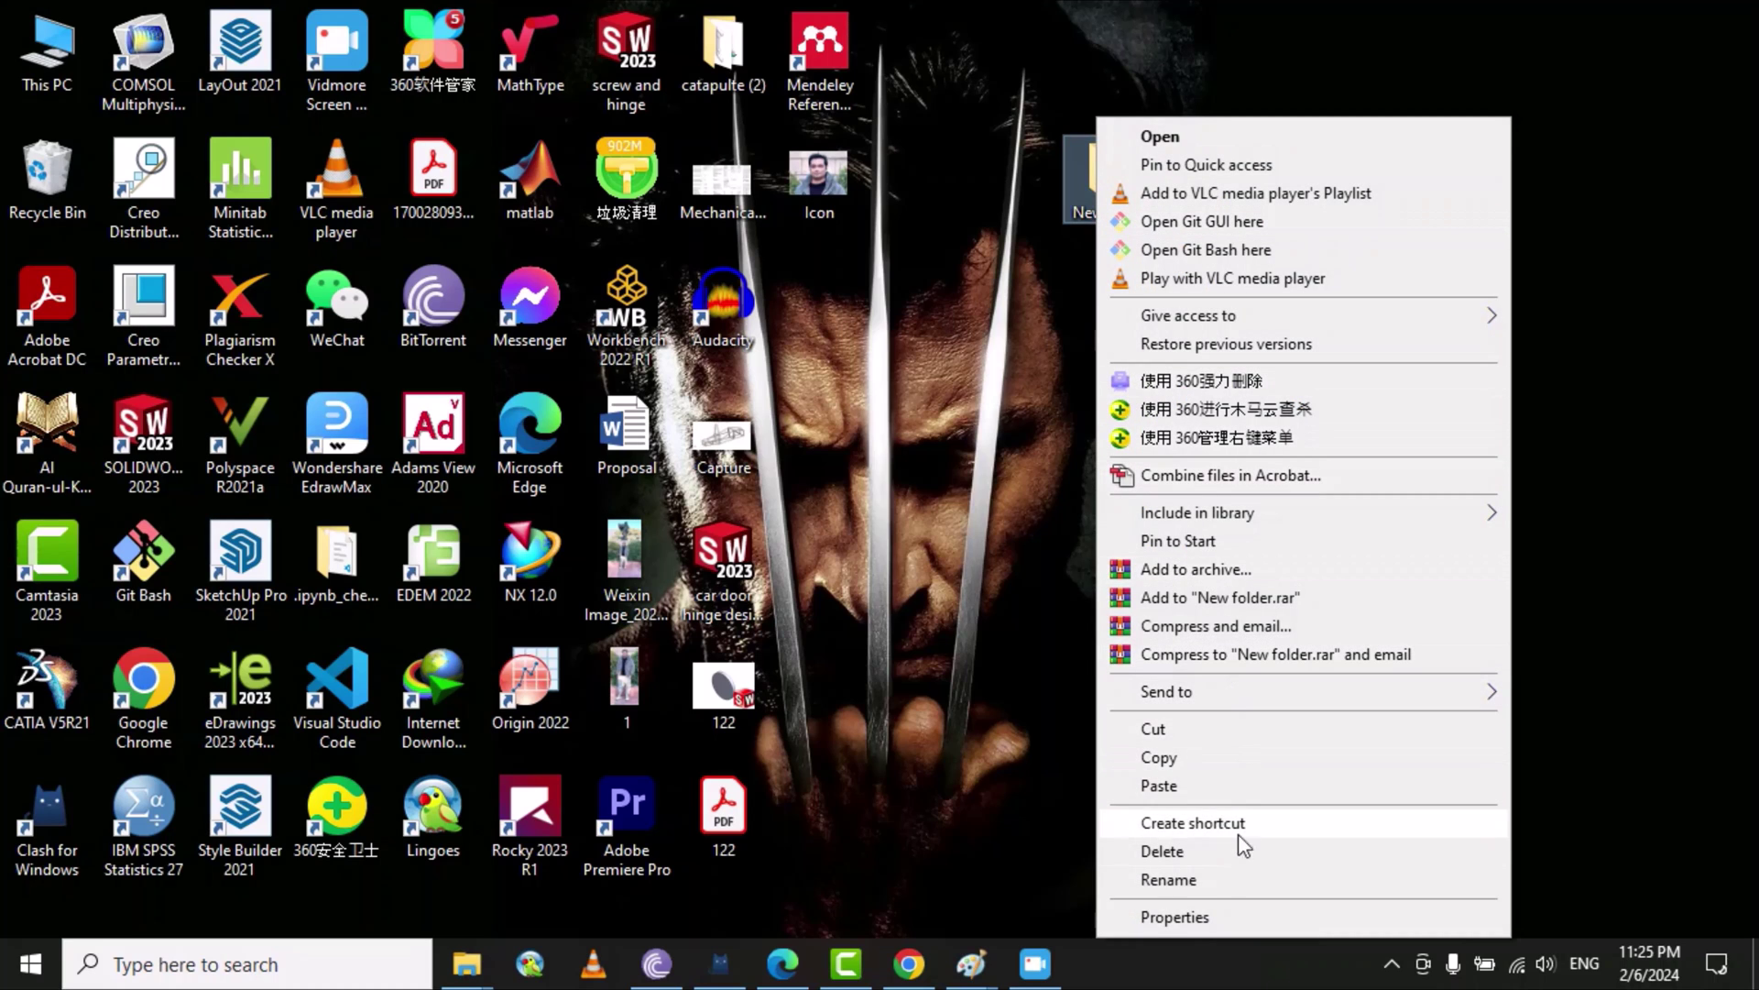
left_click(1193, 921)
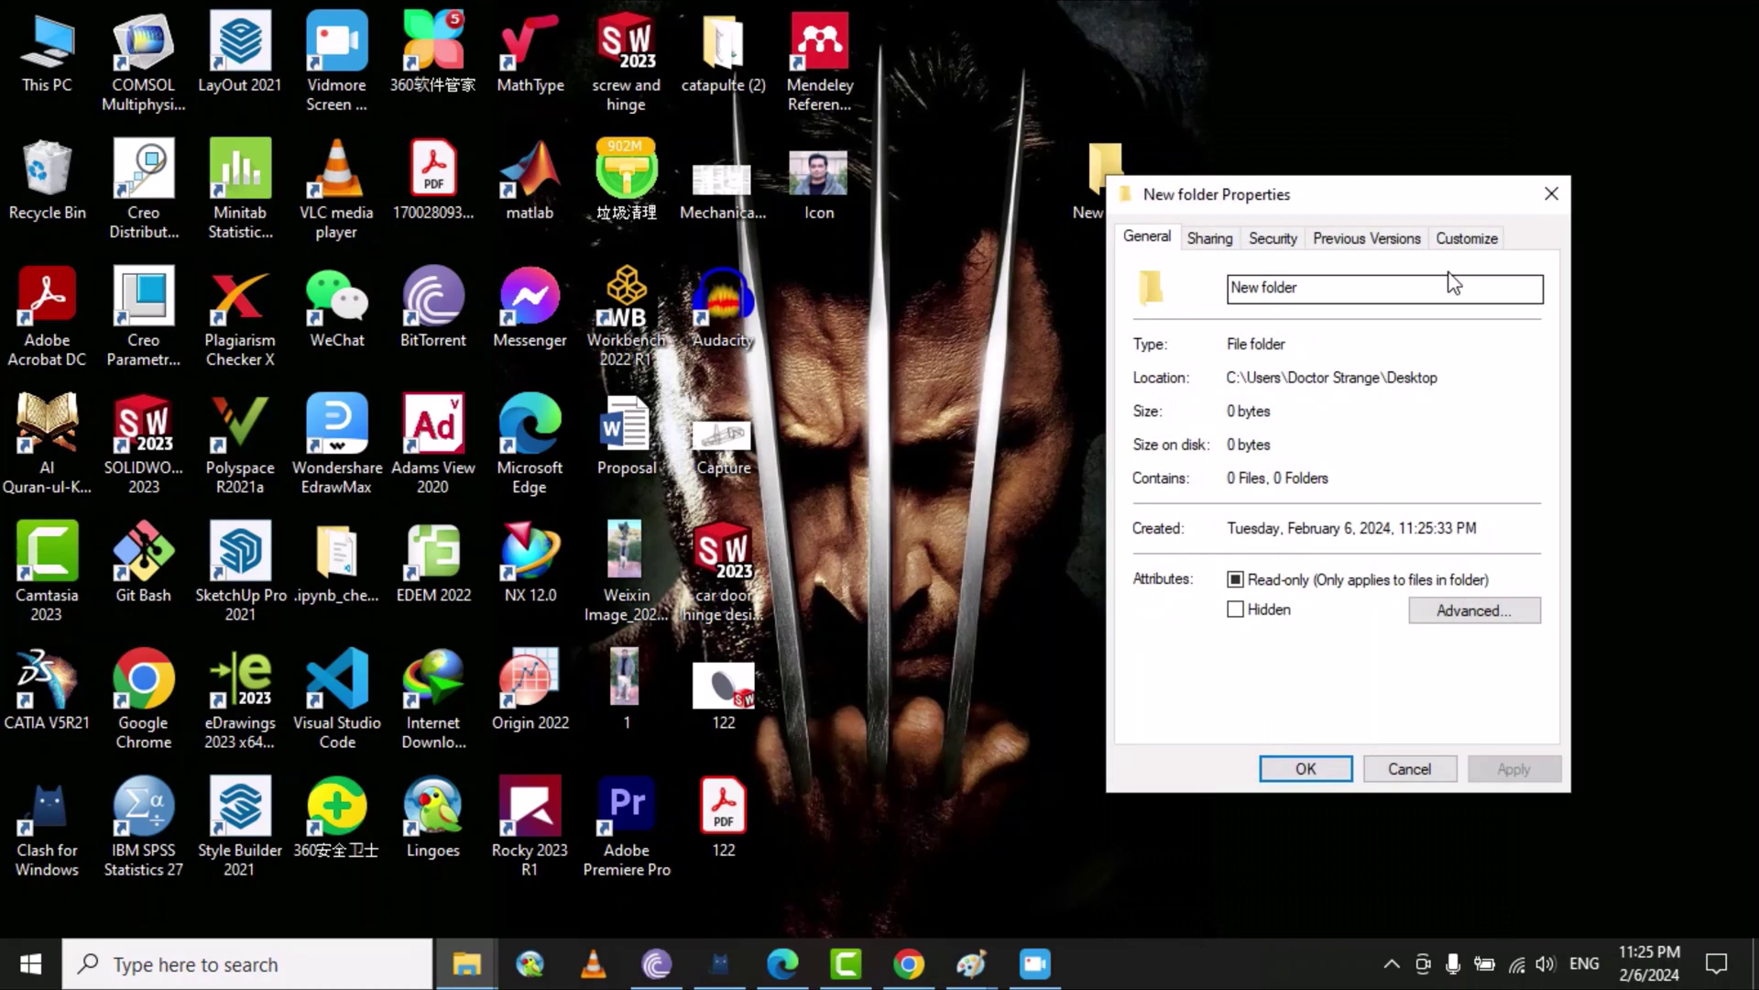
left_click_drag(1399, 202, 1425, 119)
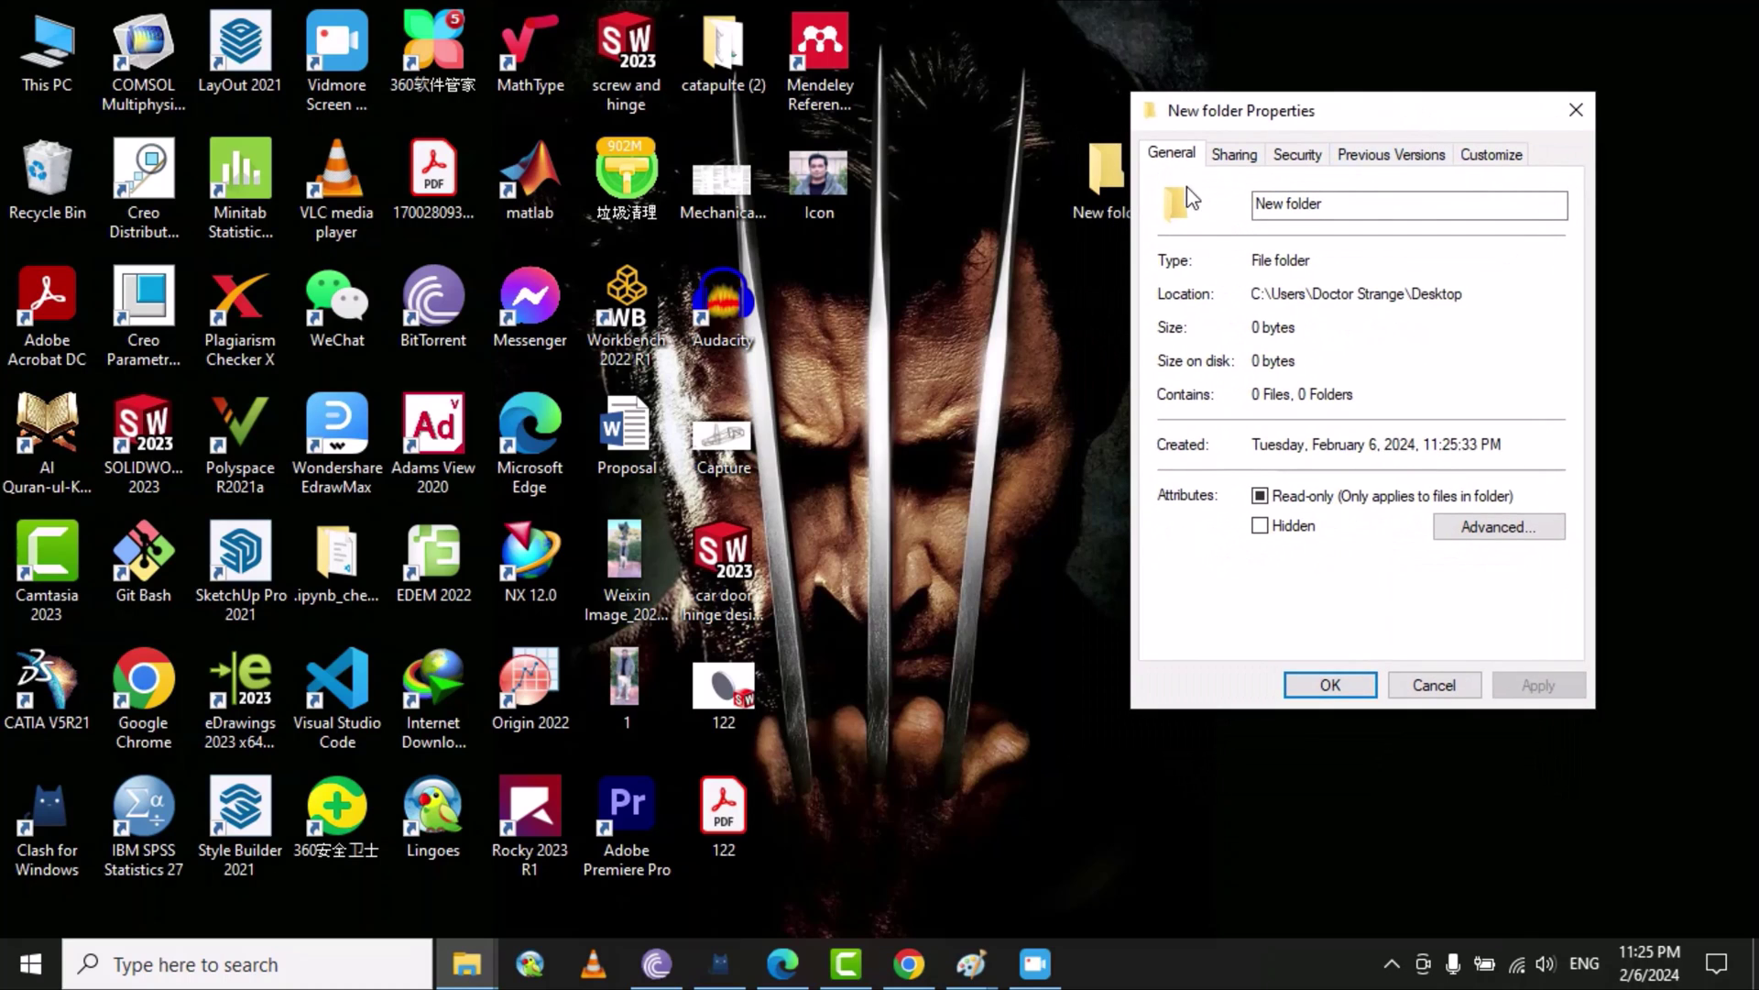
left_click(1493, 156)
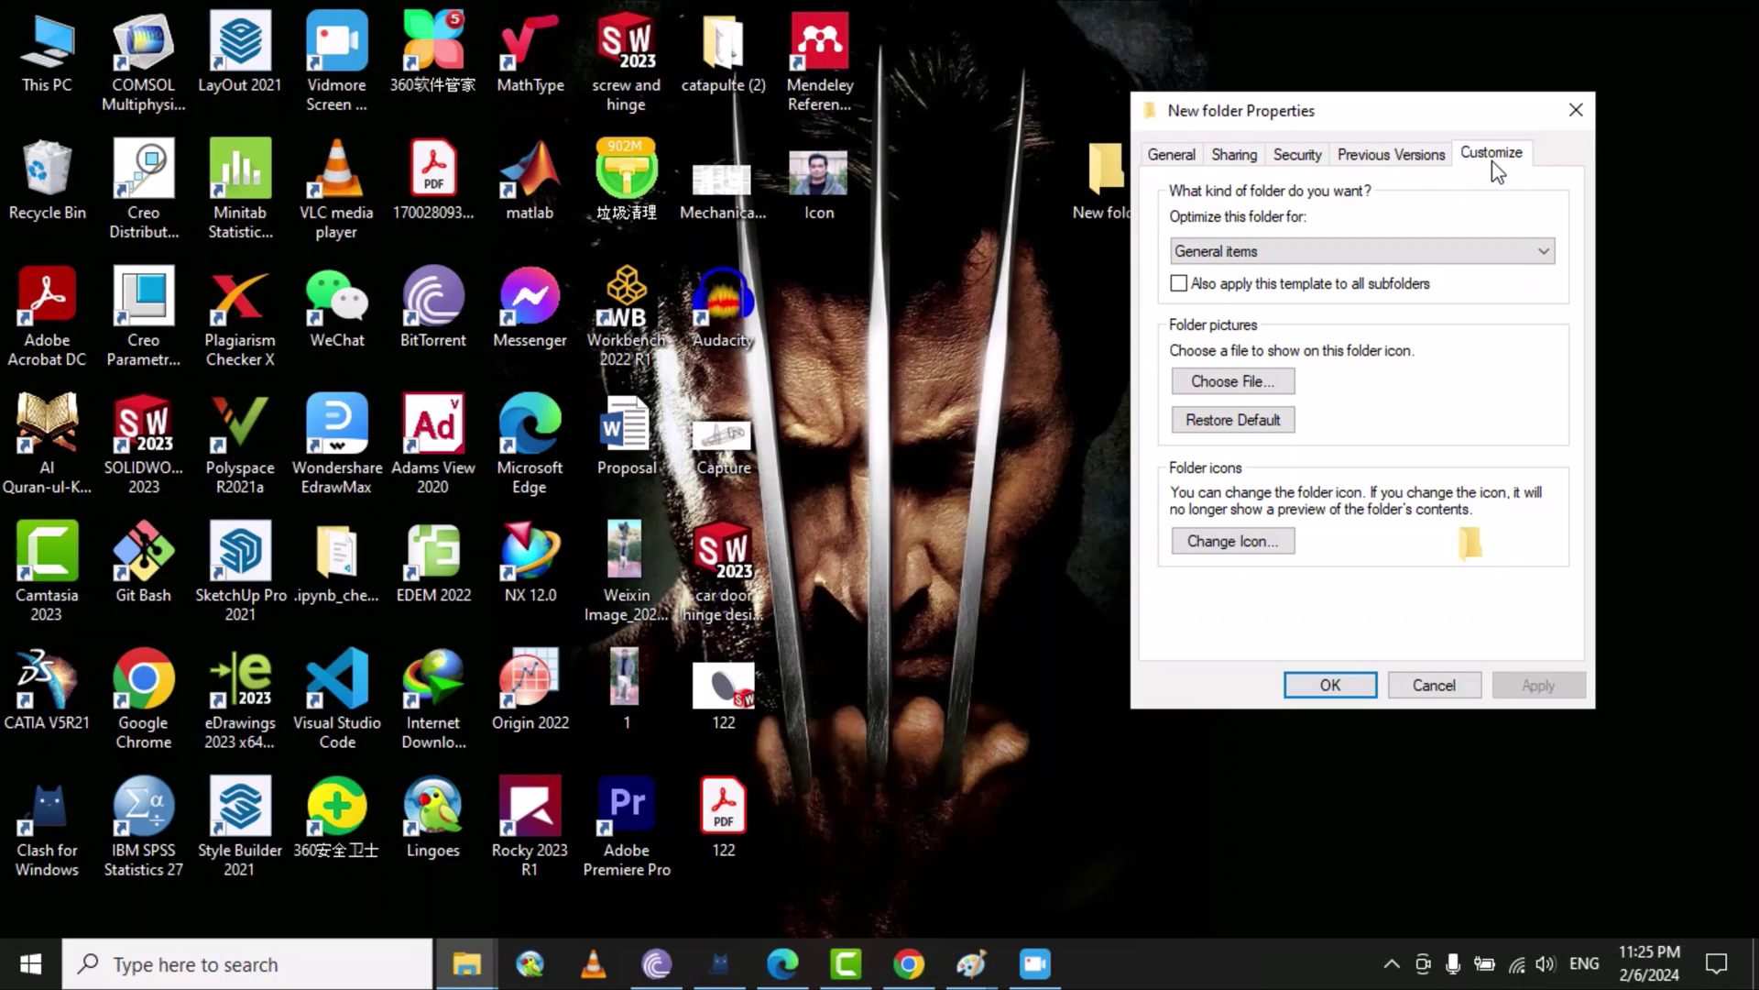
In Change Icon, browse with All files shown and load the Icon bitmap
left_click(1254, 542)
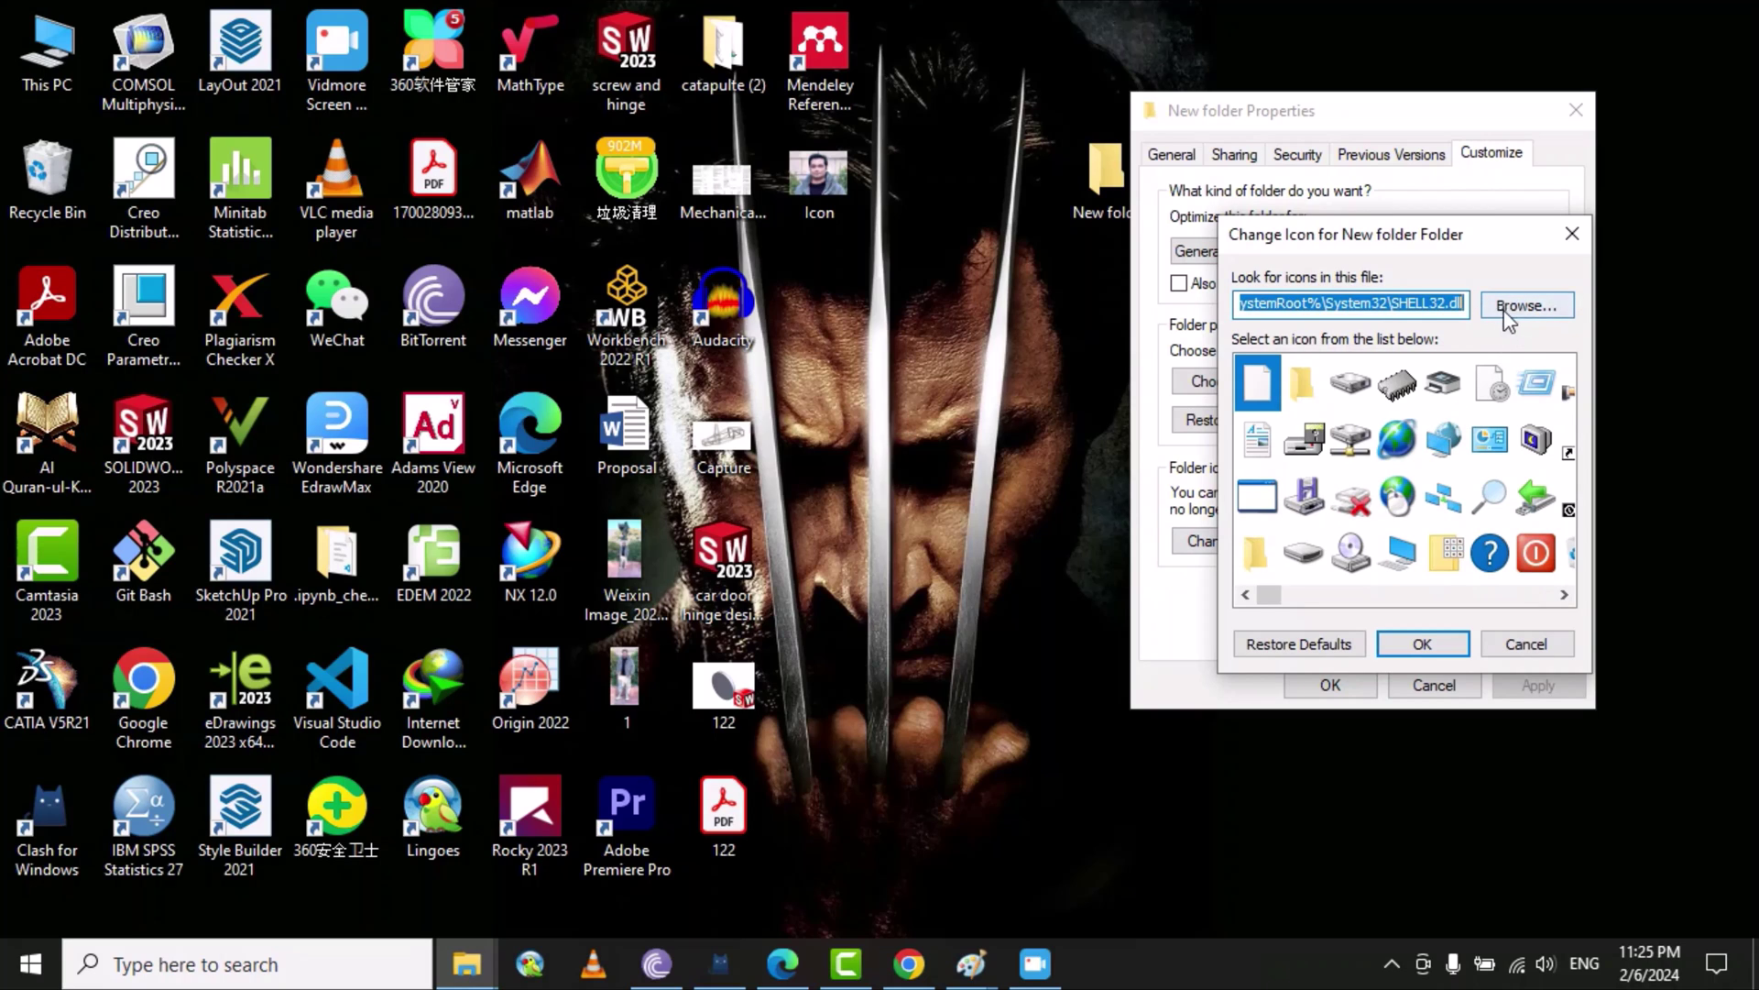
left_click_drag(1462, 230, 1310, 222)
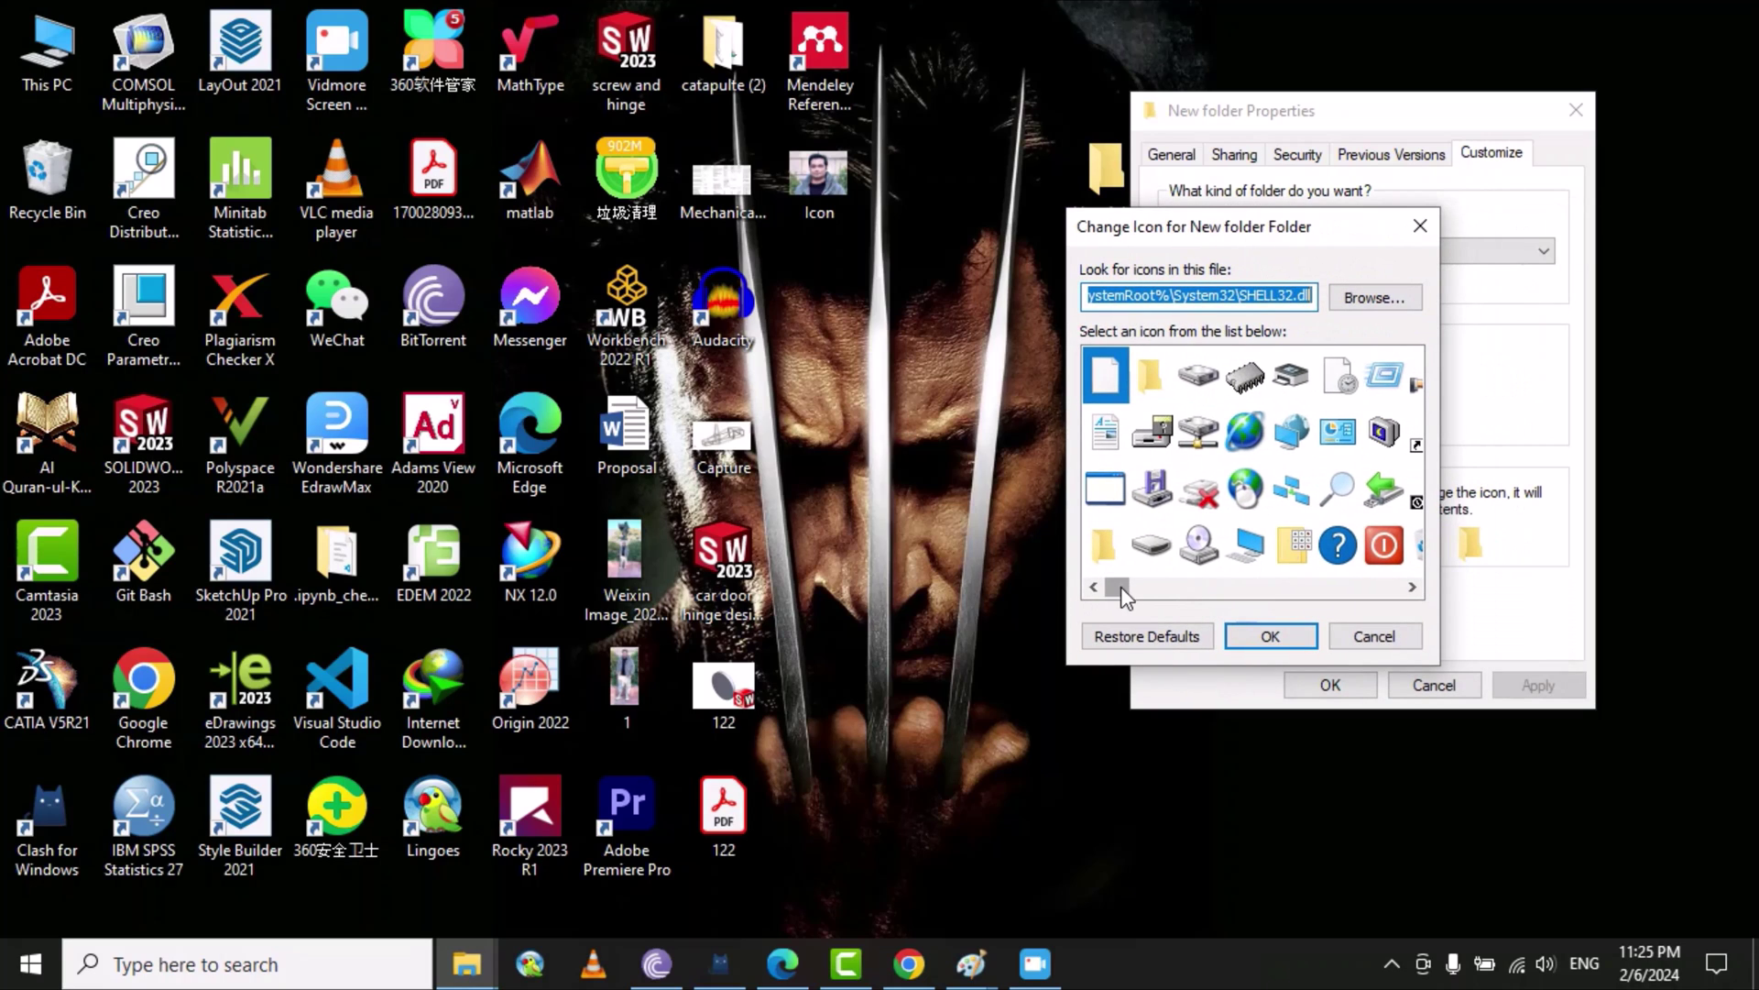
mouse_move(1121, 590)
left_mouse_down()
mouse_move(1283, 586)
mouse_move(1118, 590)
left_mouse_up()
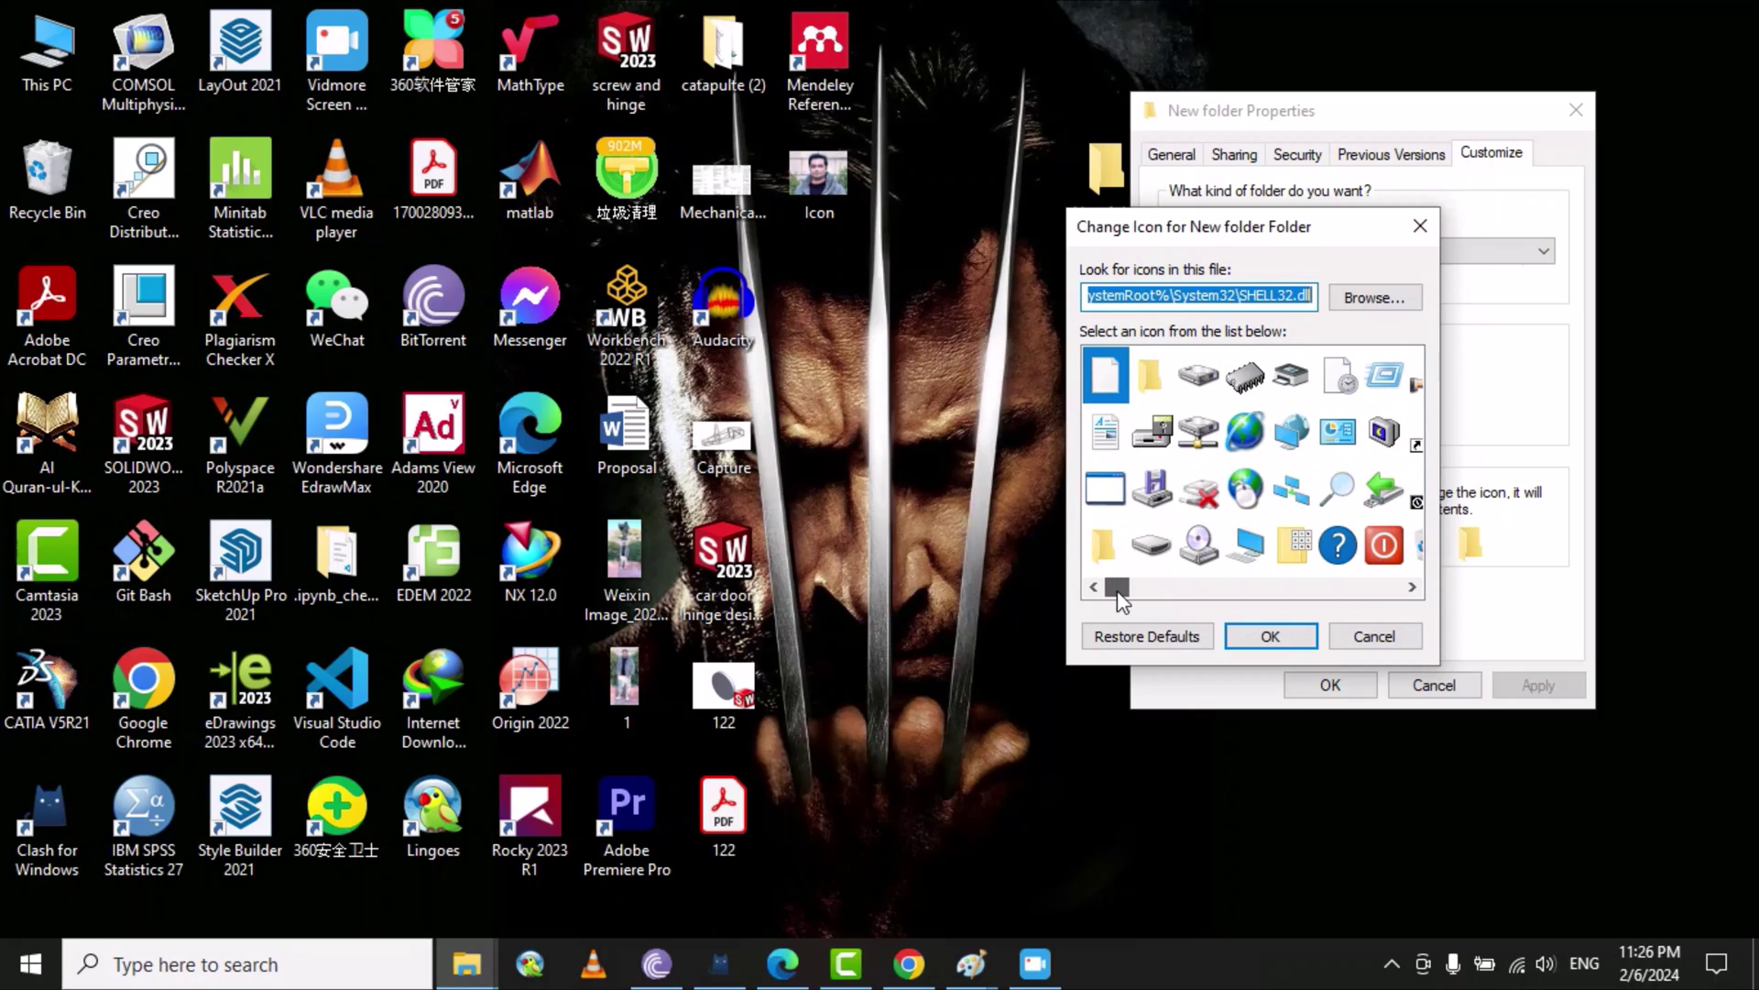
left_click(1375, 299)
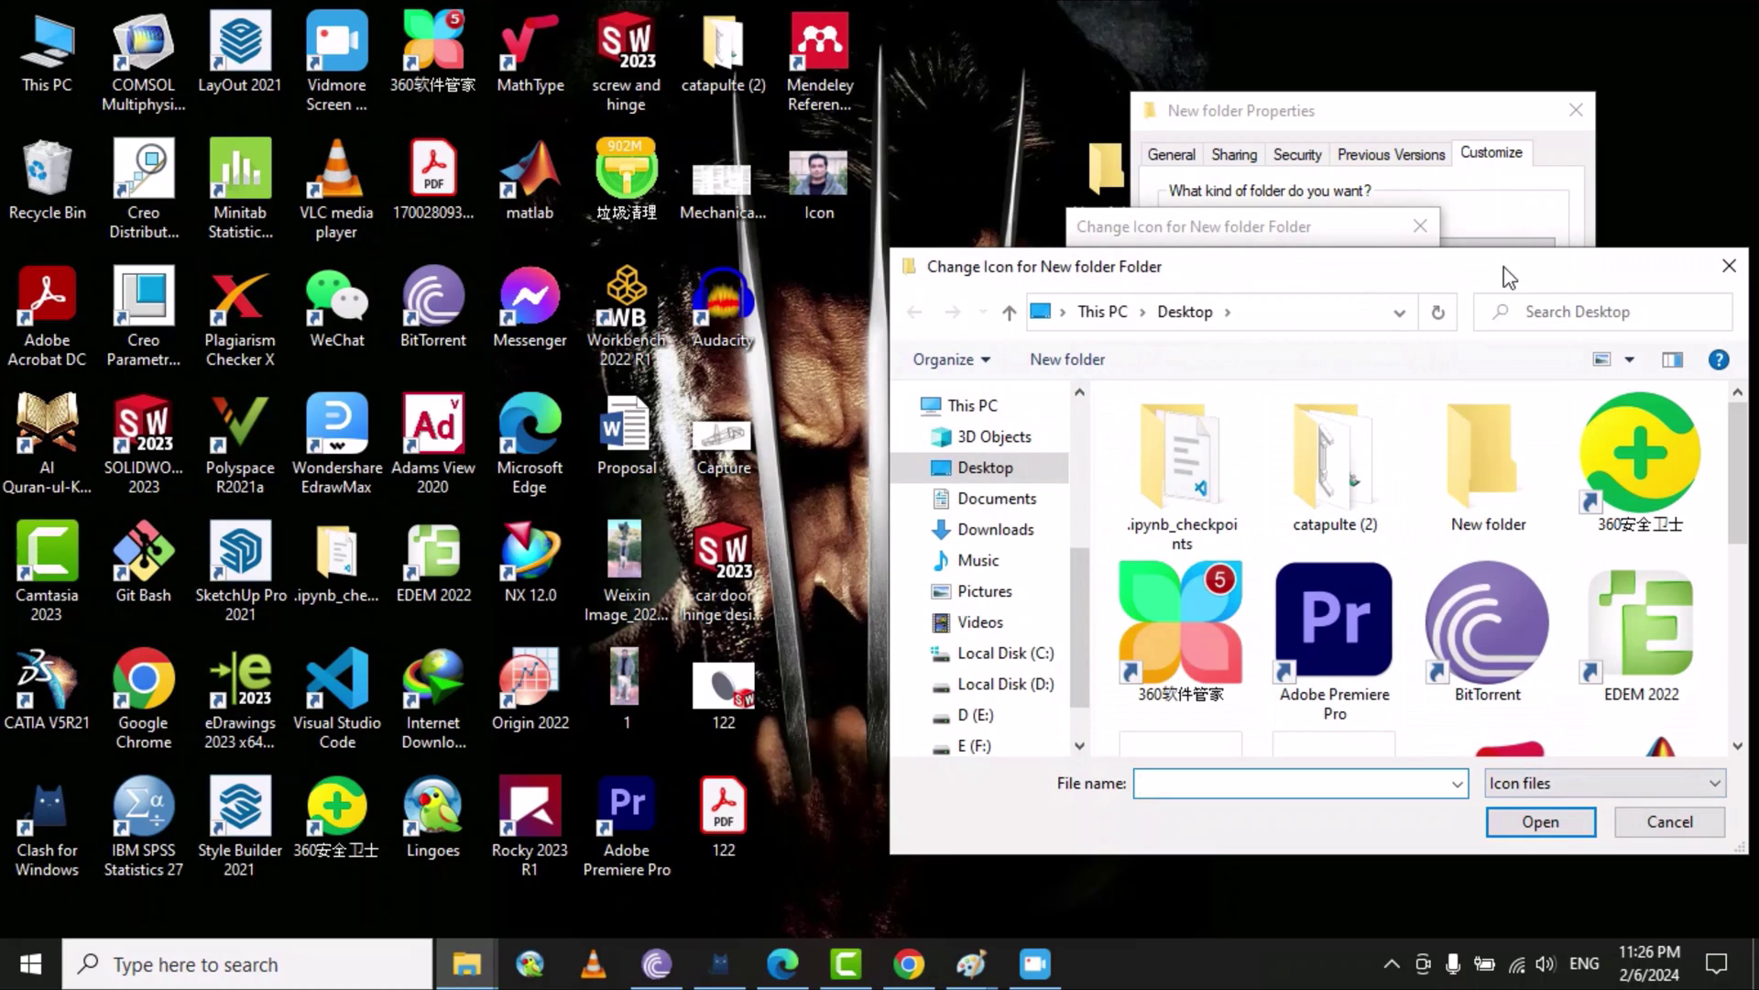
left_click_drag(1509, 277, 1359, 165)
left_click(1457, 671)
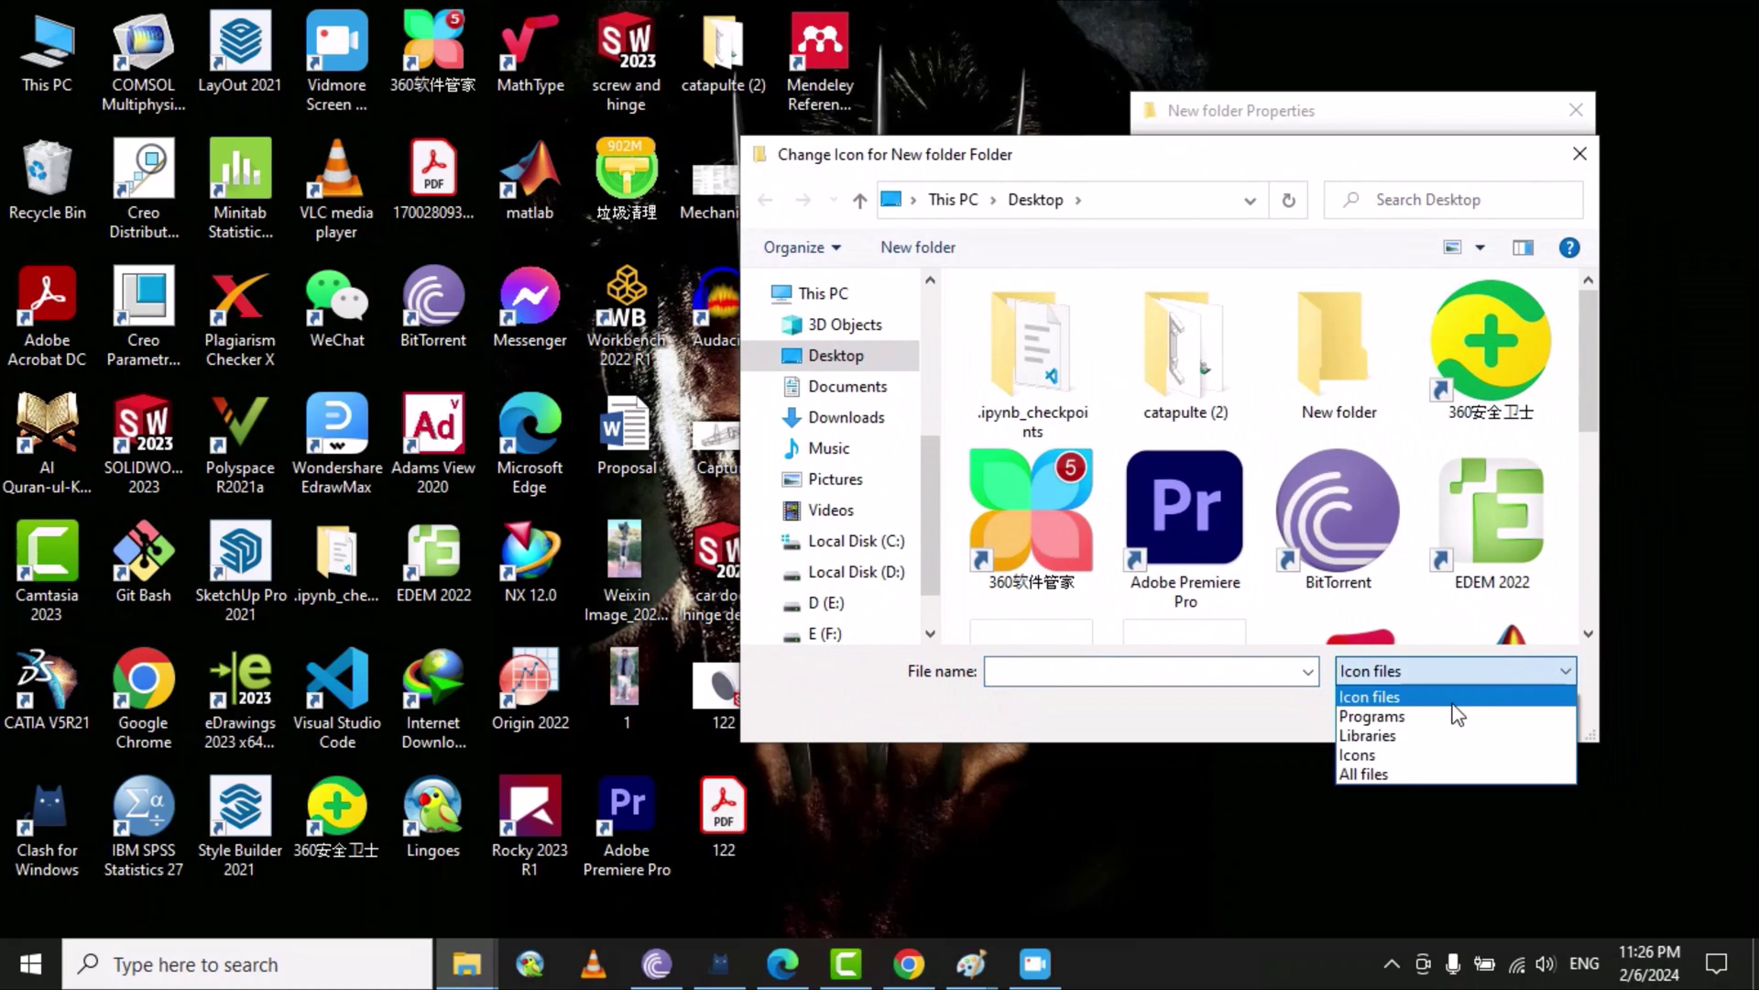
left_click(1378, 771)
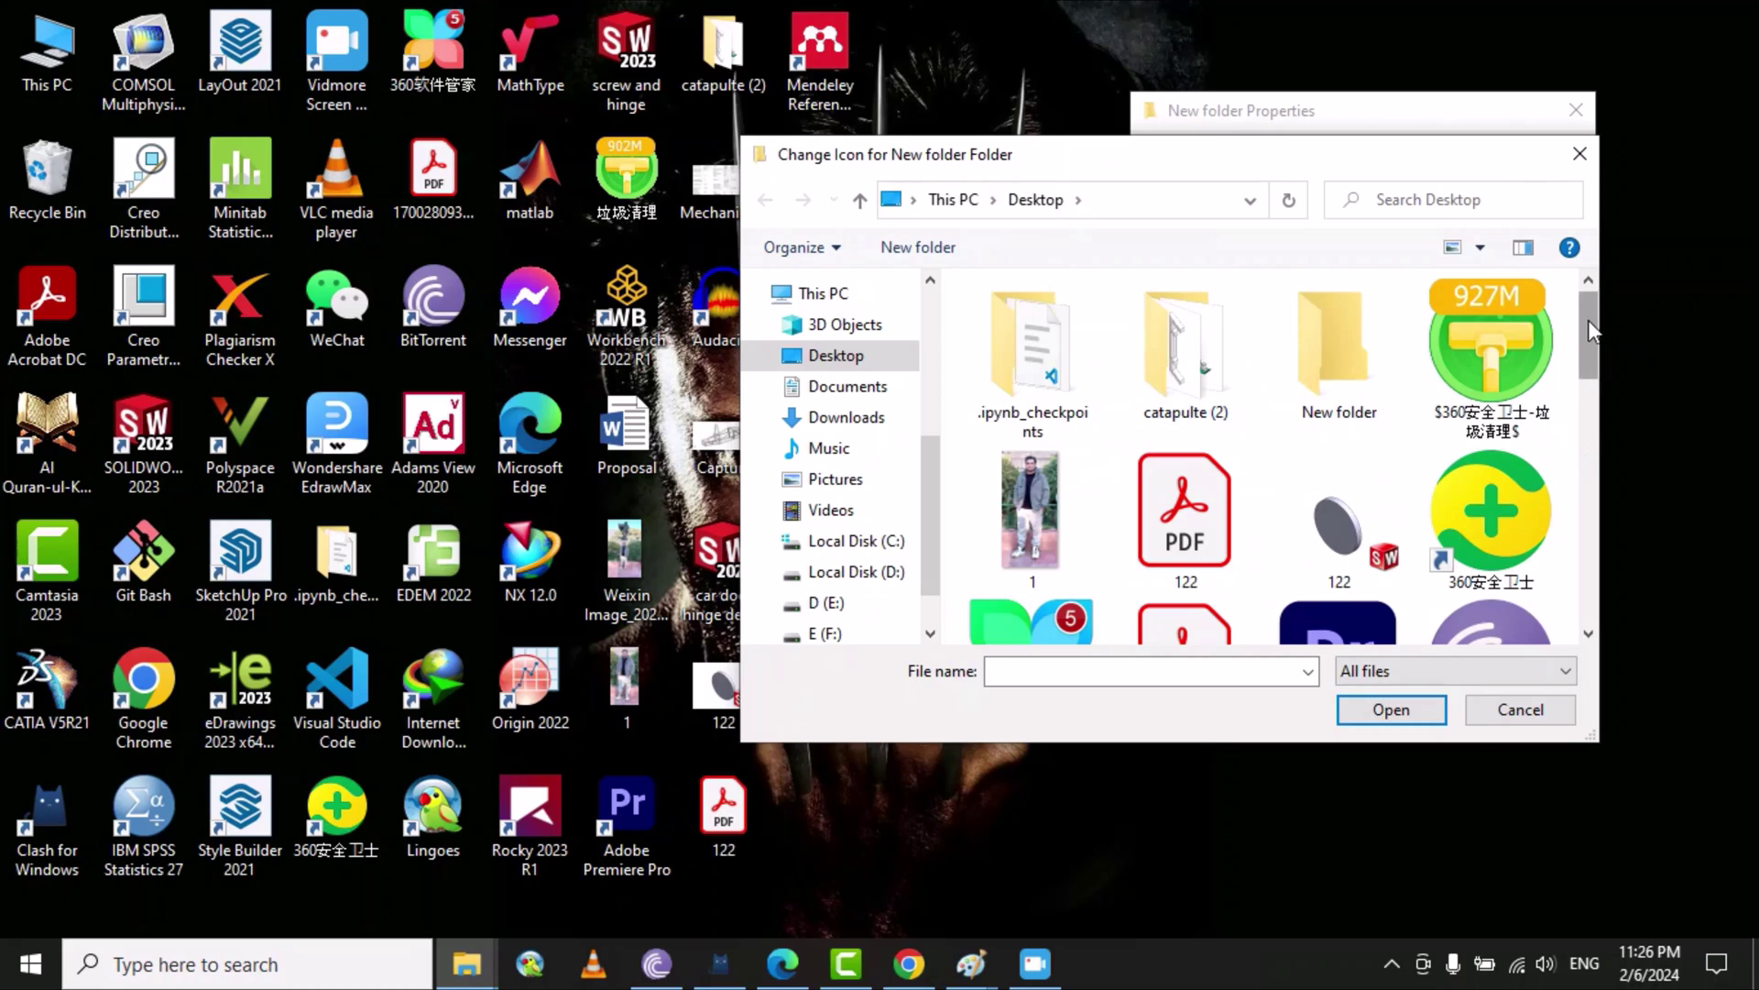
left_click_drag(1587, 321, 1570, 414)
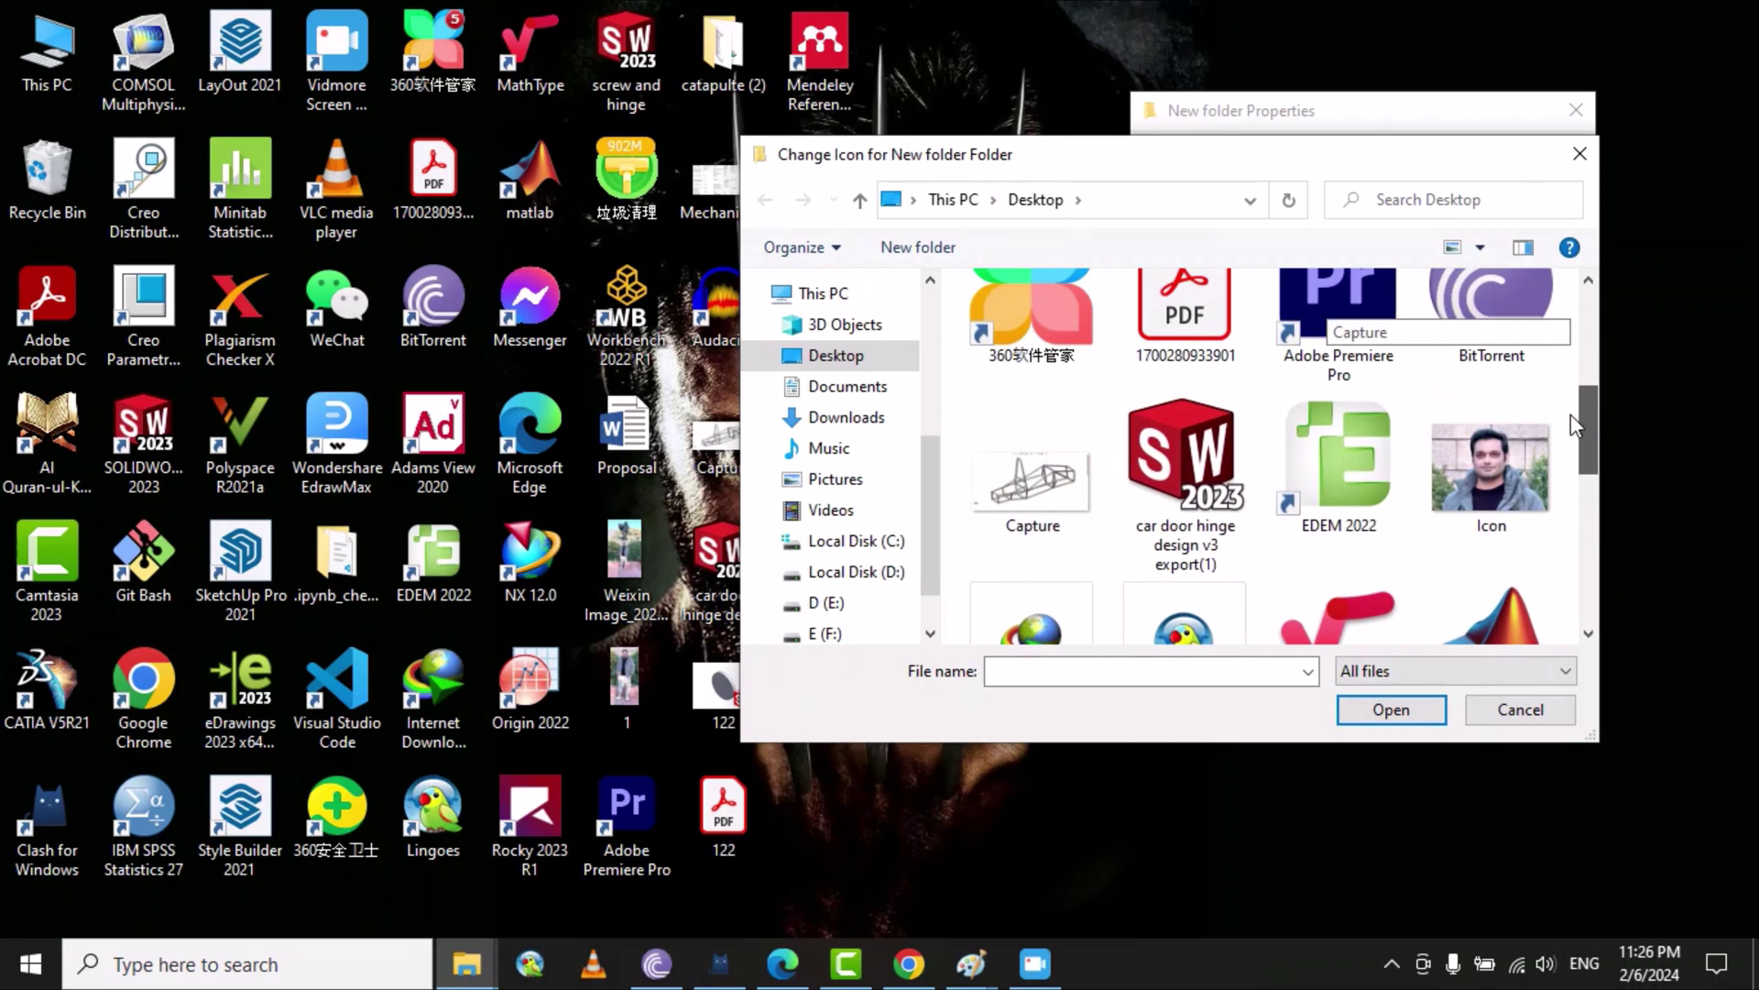
left_click(1502, 468)
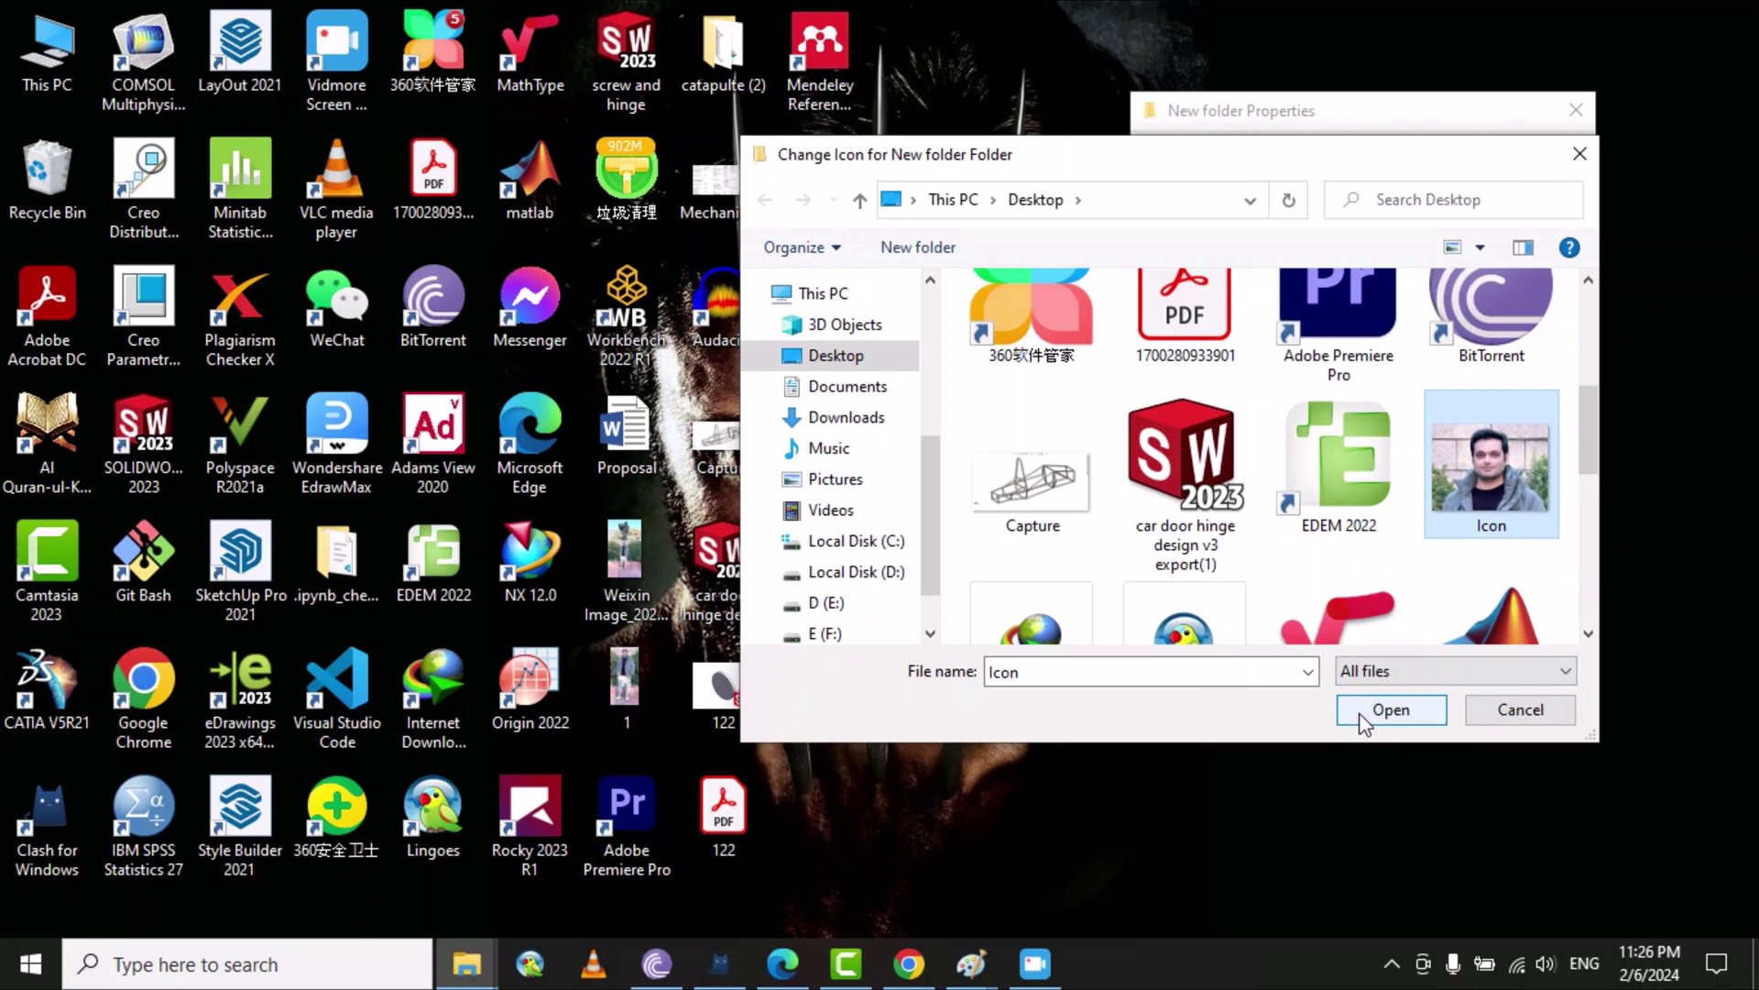
left_click(1391, 710)
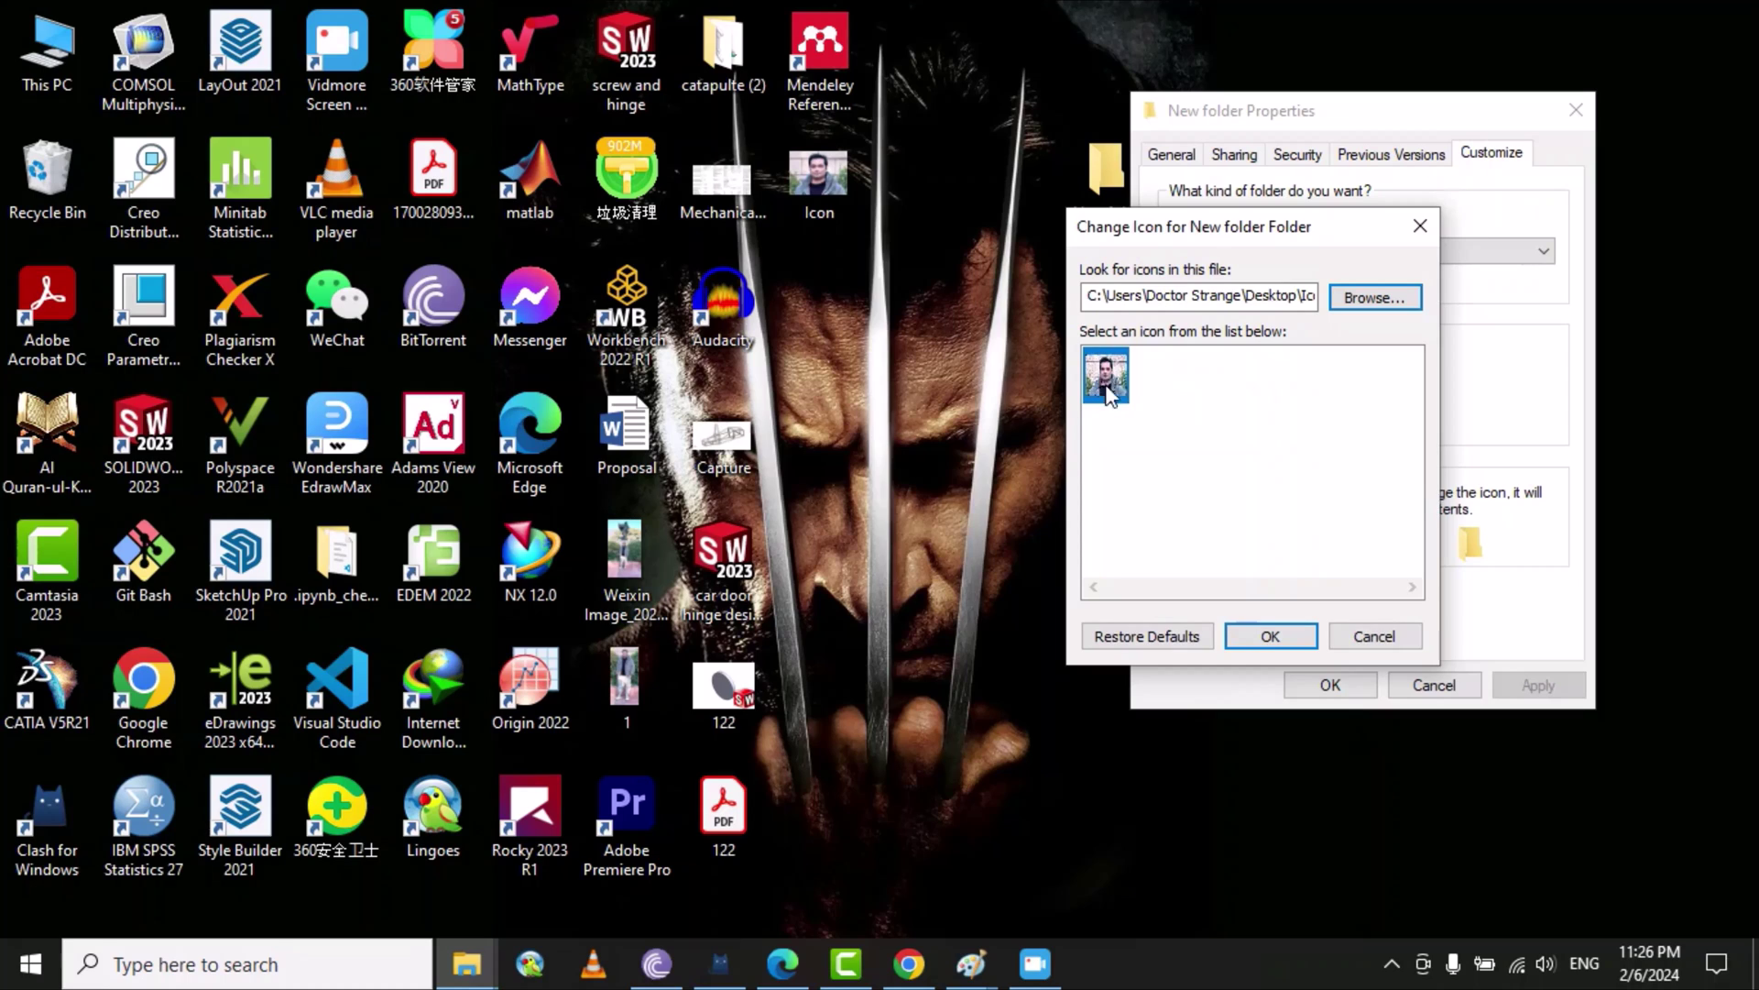
Confirm the portrait as New folder's icon, apply it, and close Properties
left_click(1272, 638)
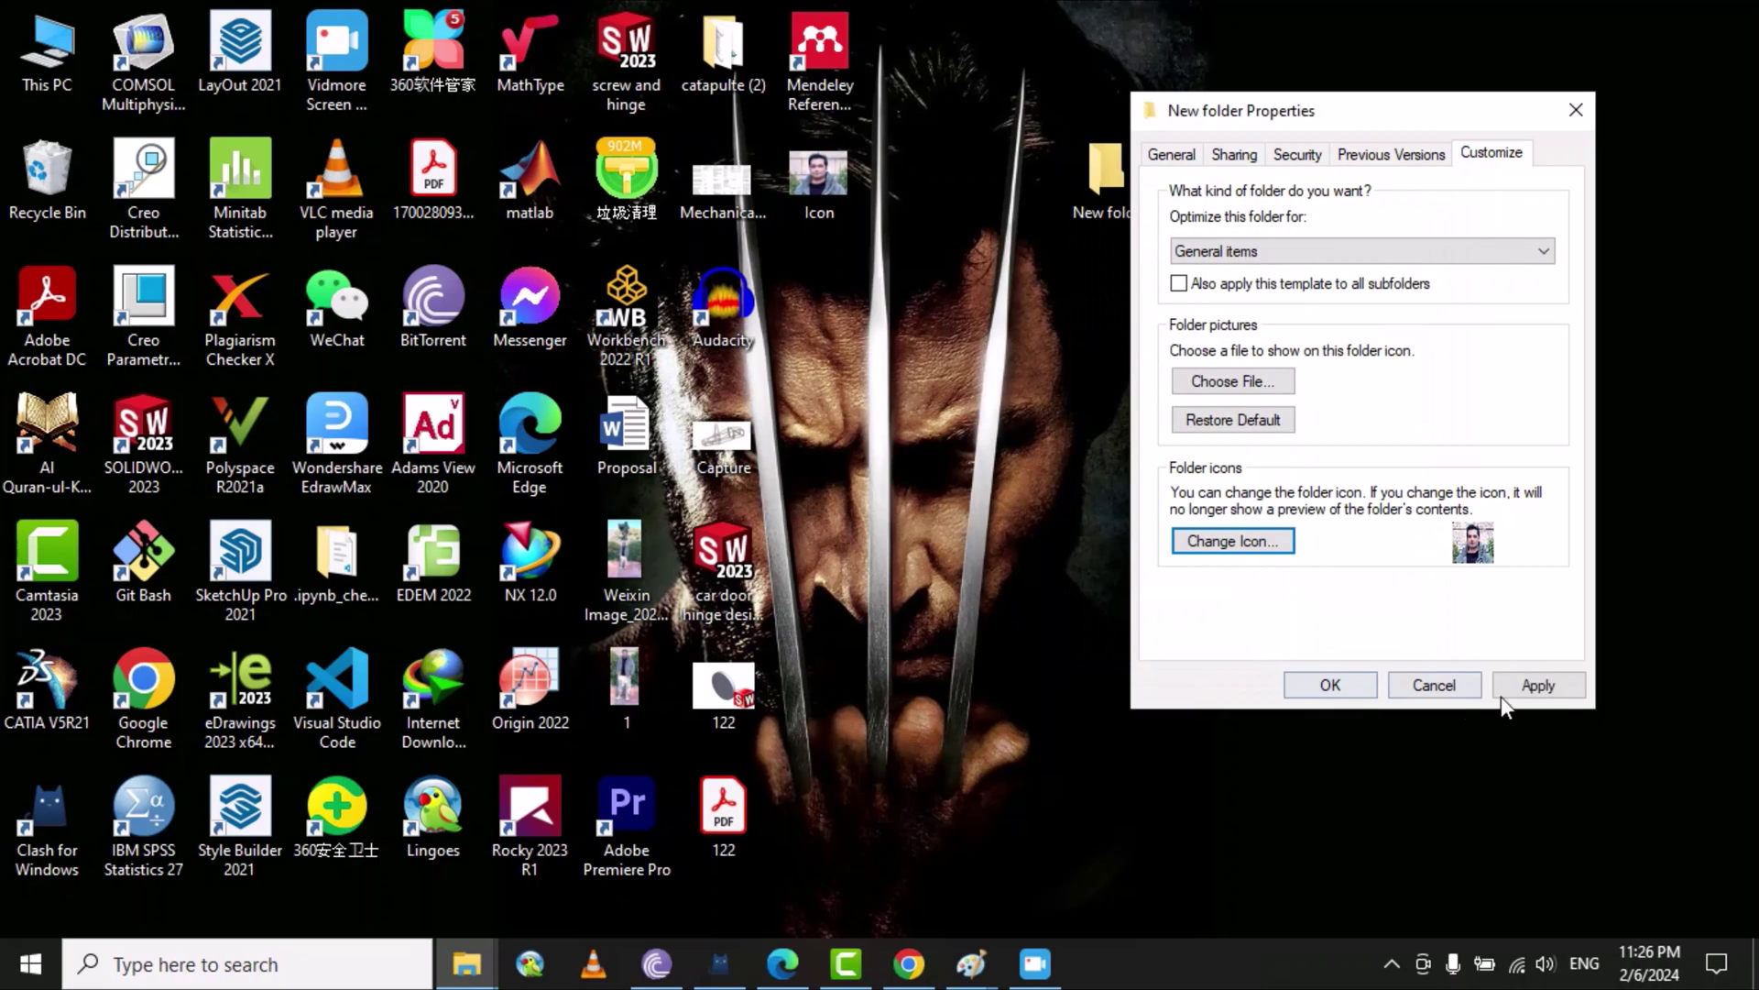
left_click(1539, 683)
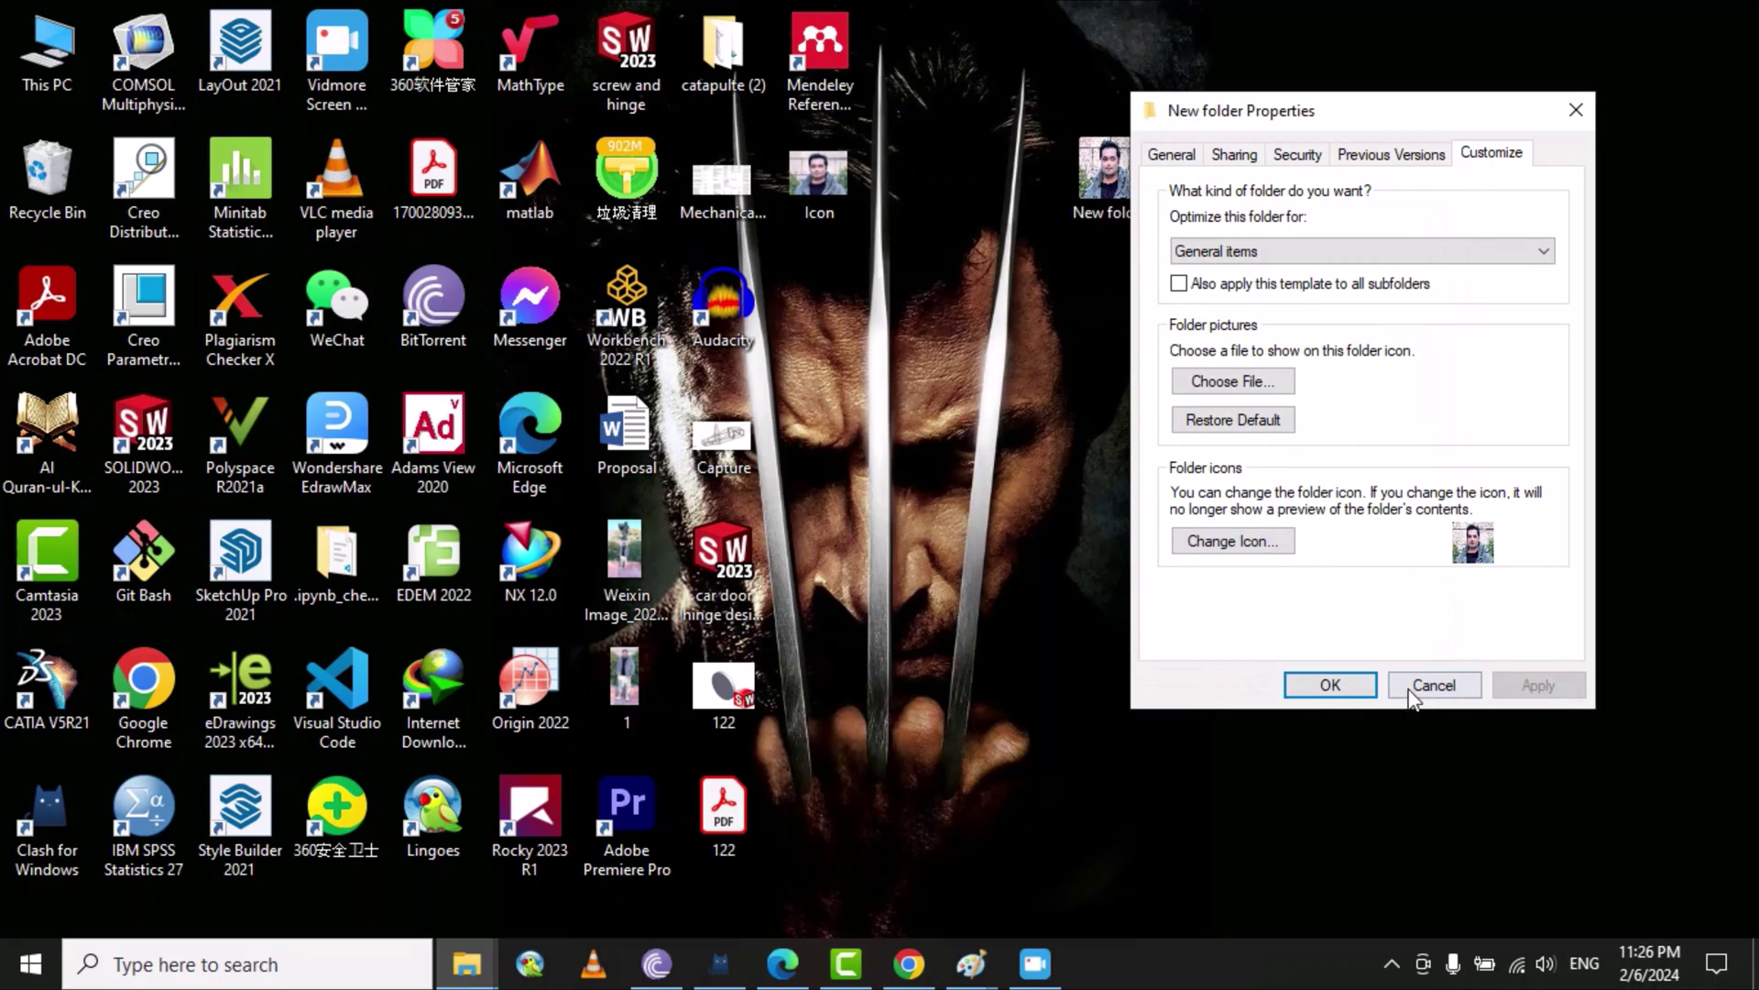
left_click(1331, 685)
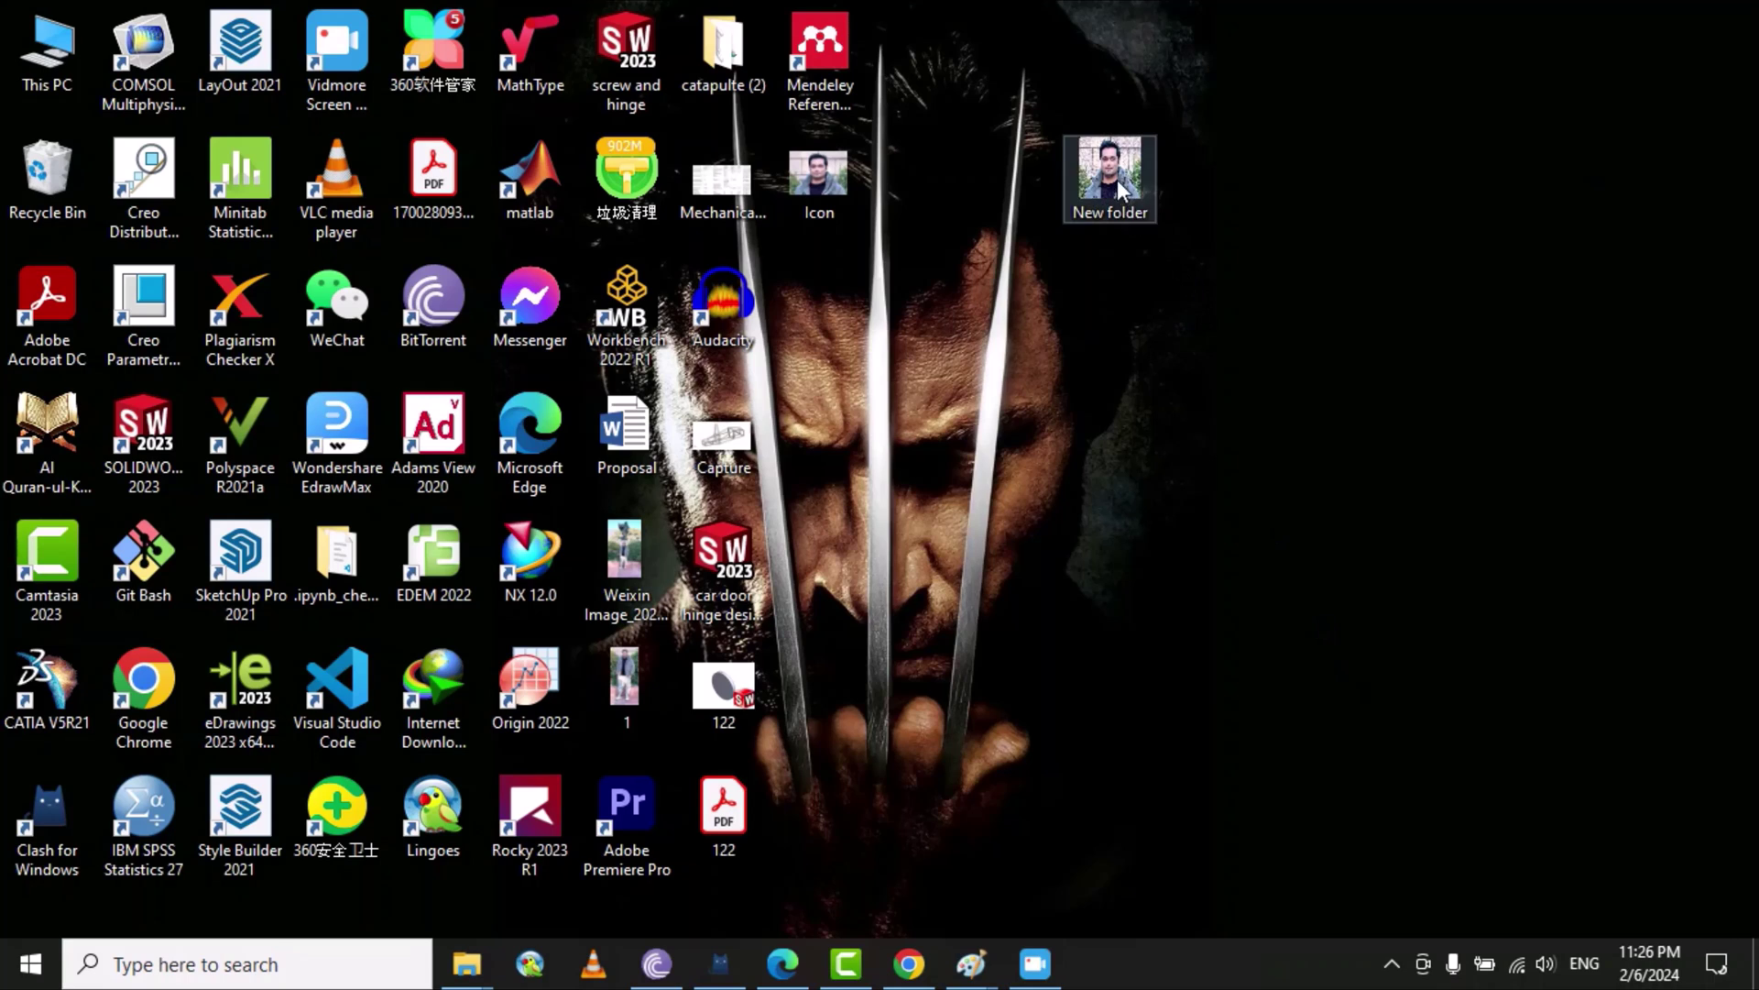
Move New folder to the desktop's top-right corner and open it to confirm it's empty
left_click_drag(1599, 138, 1621, 138)
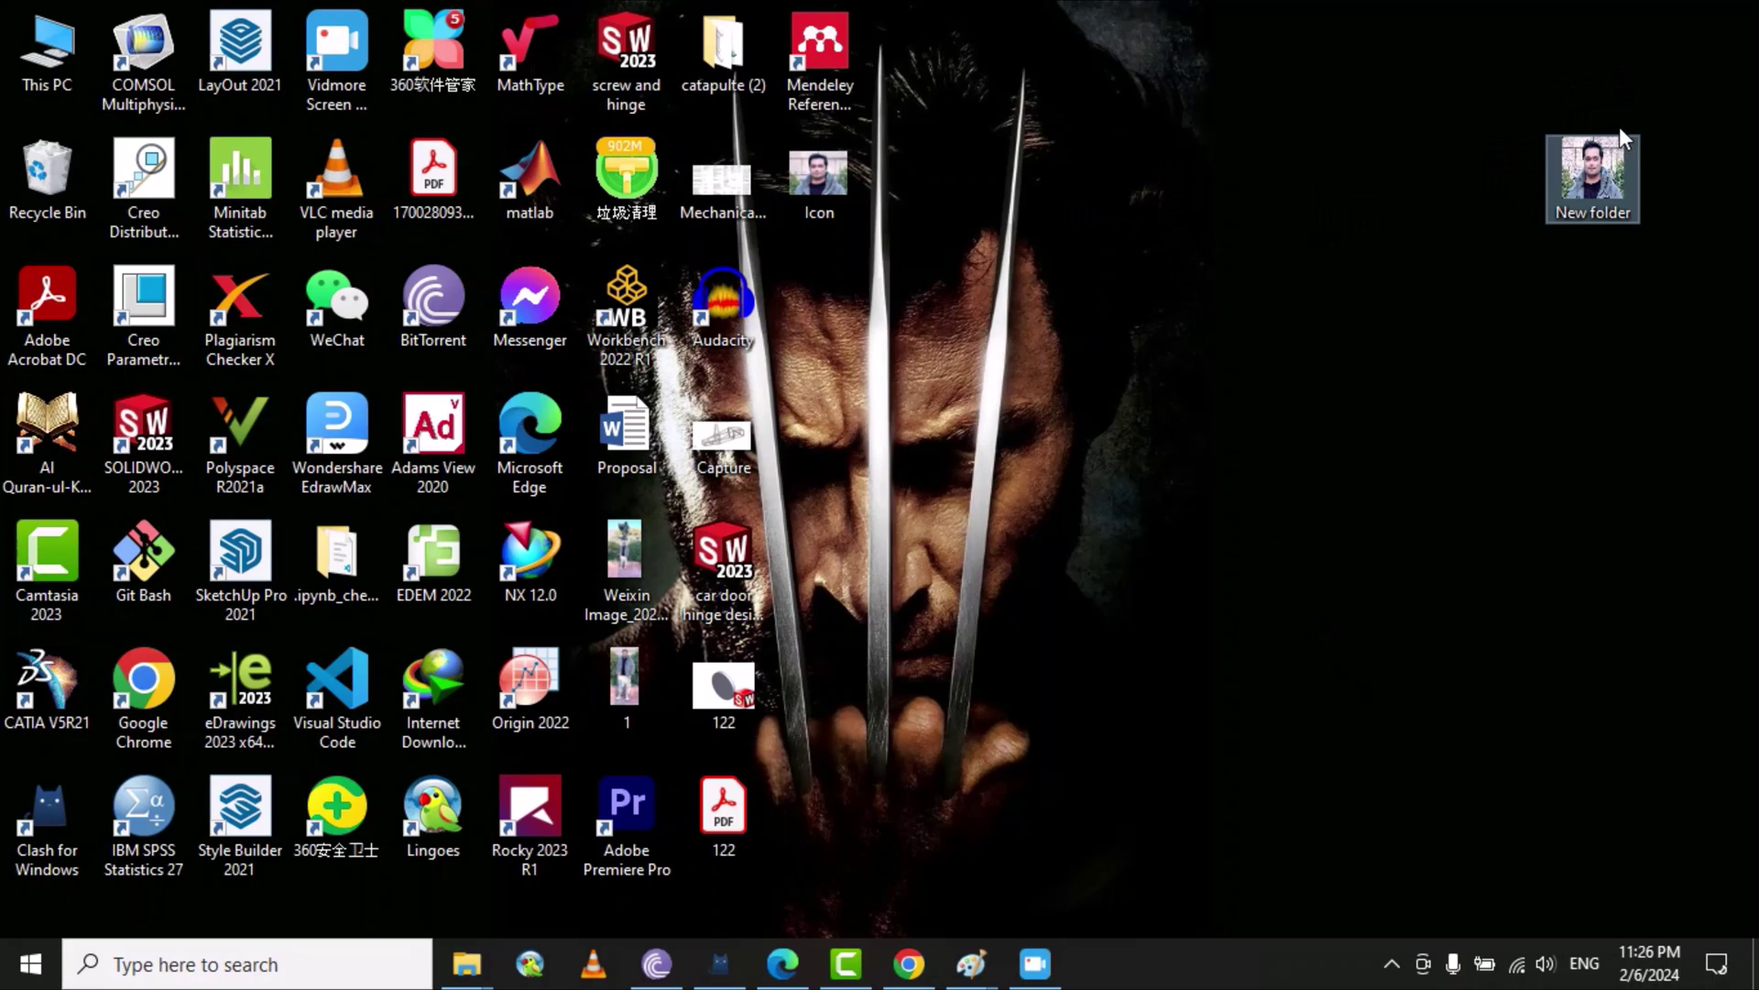
left_click(1510, 309)
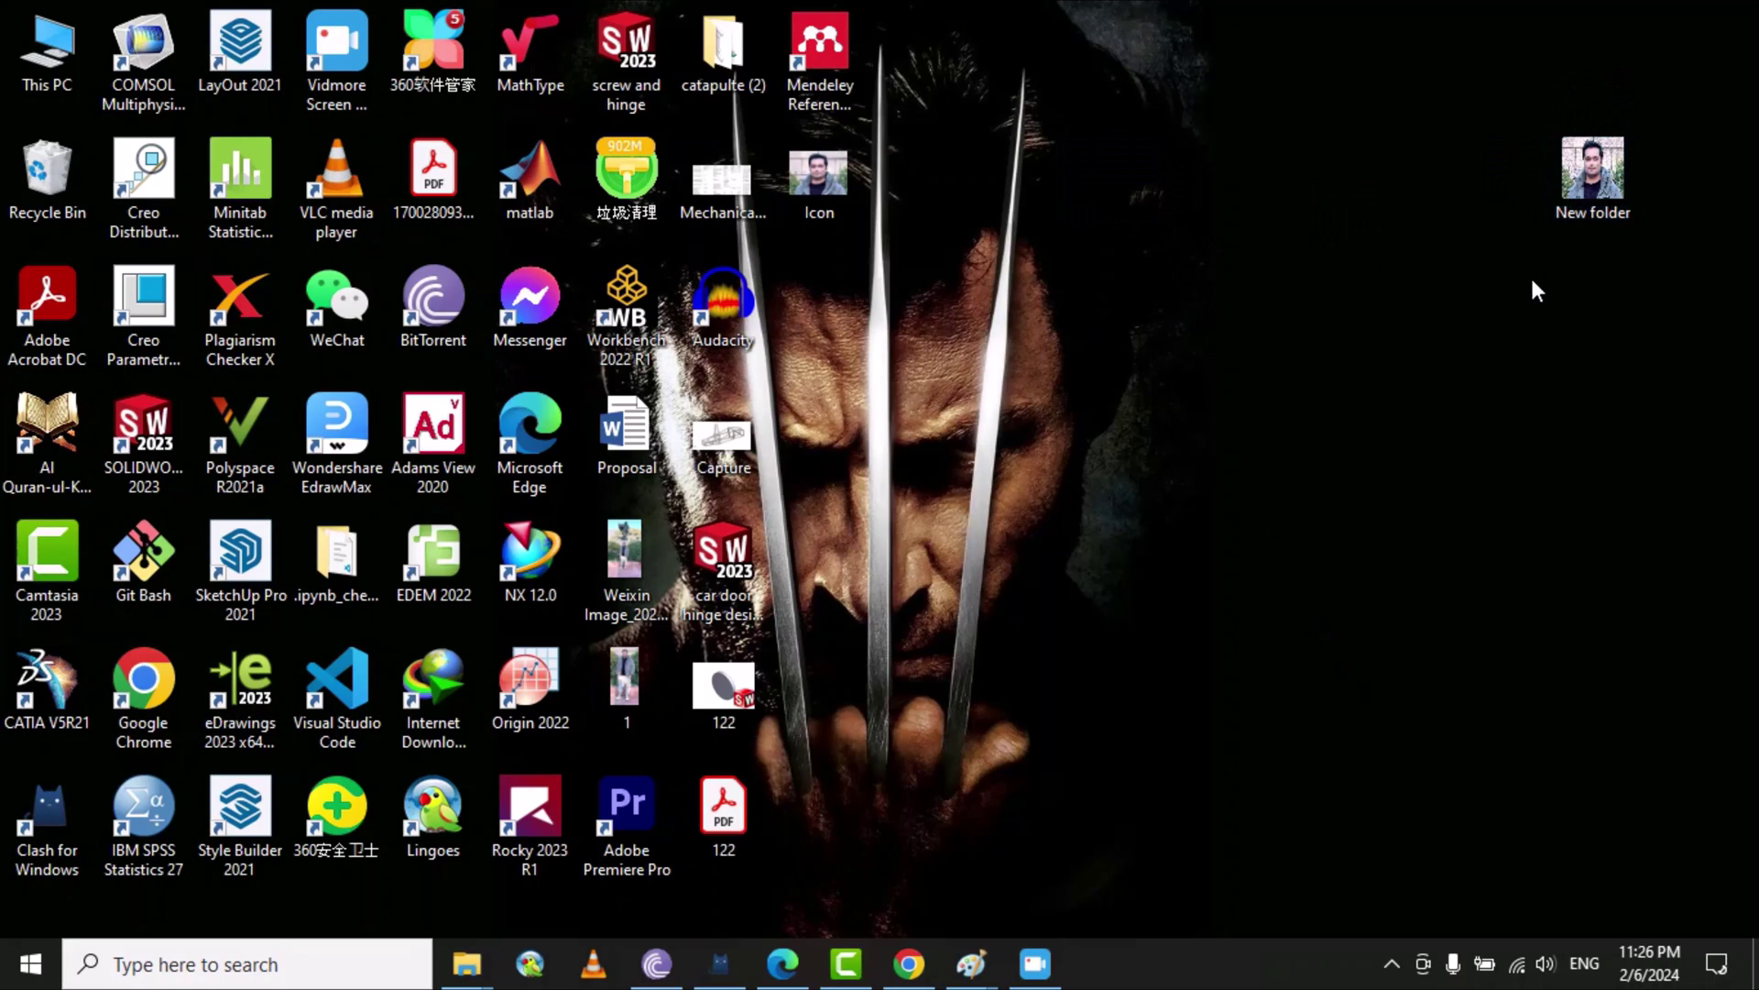
double_click(1596, 173)
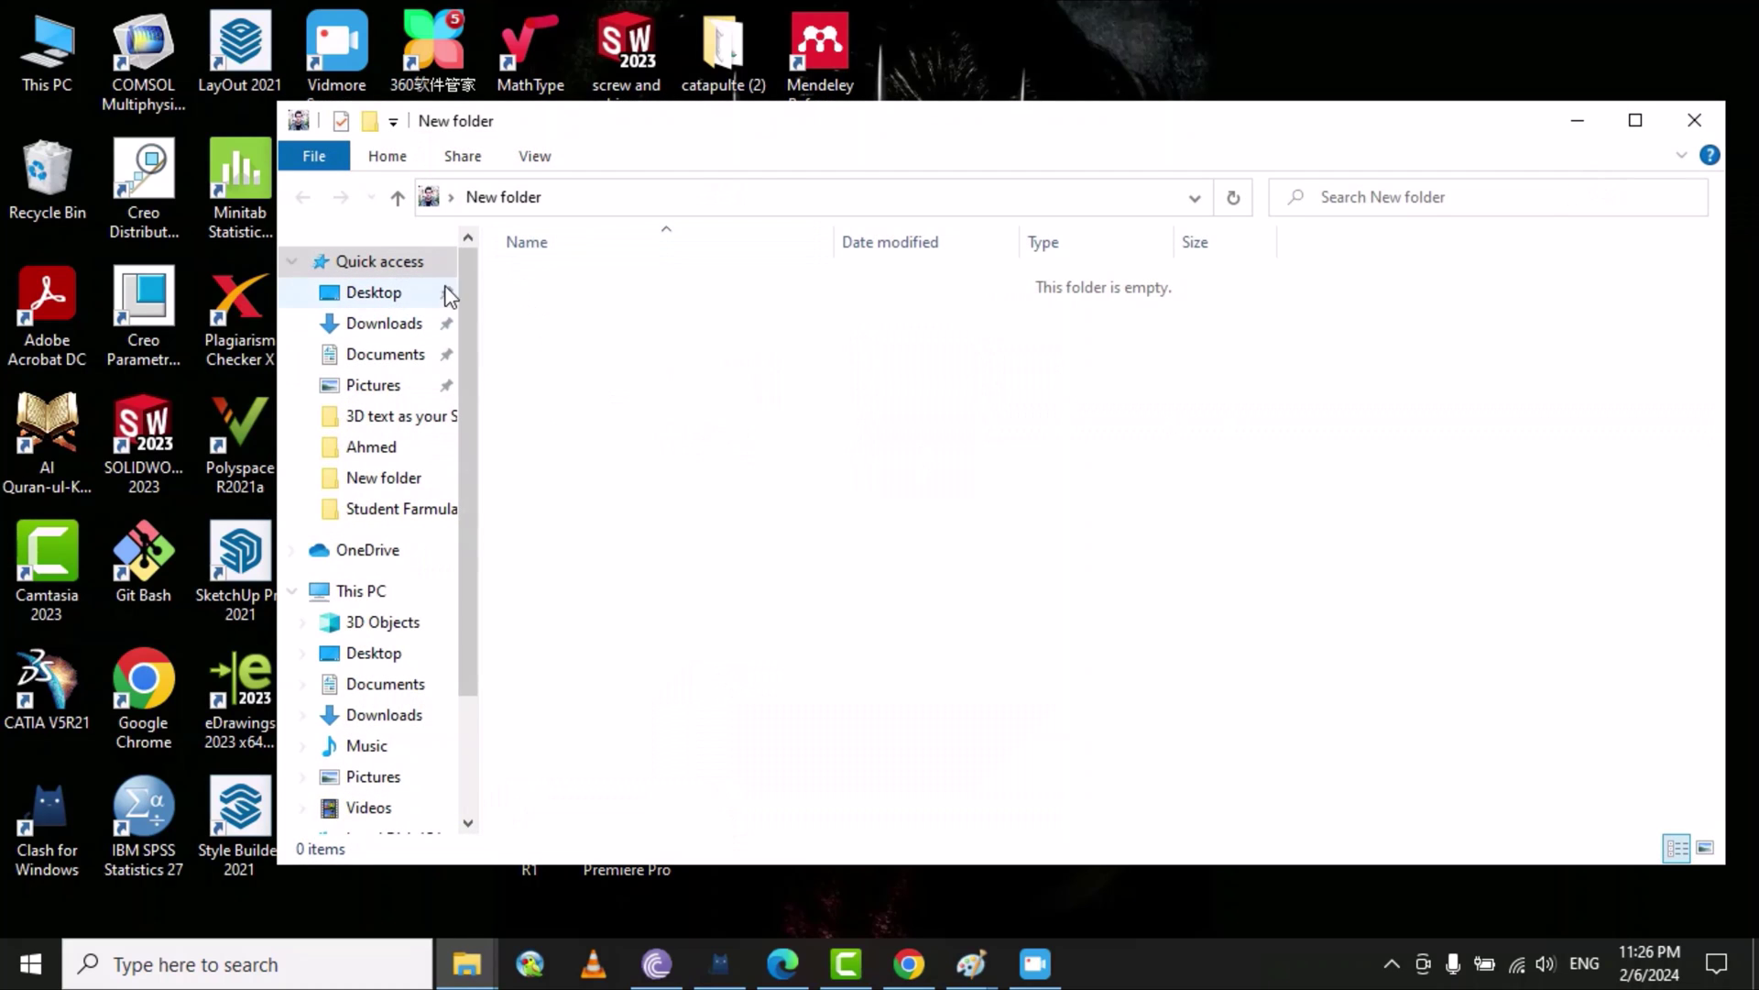
left_click(1695, 120)
left_click(1258, 328)
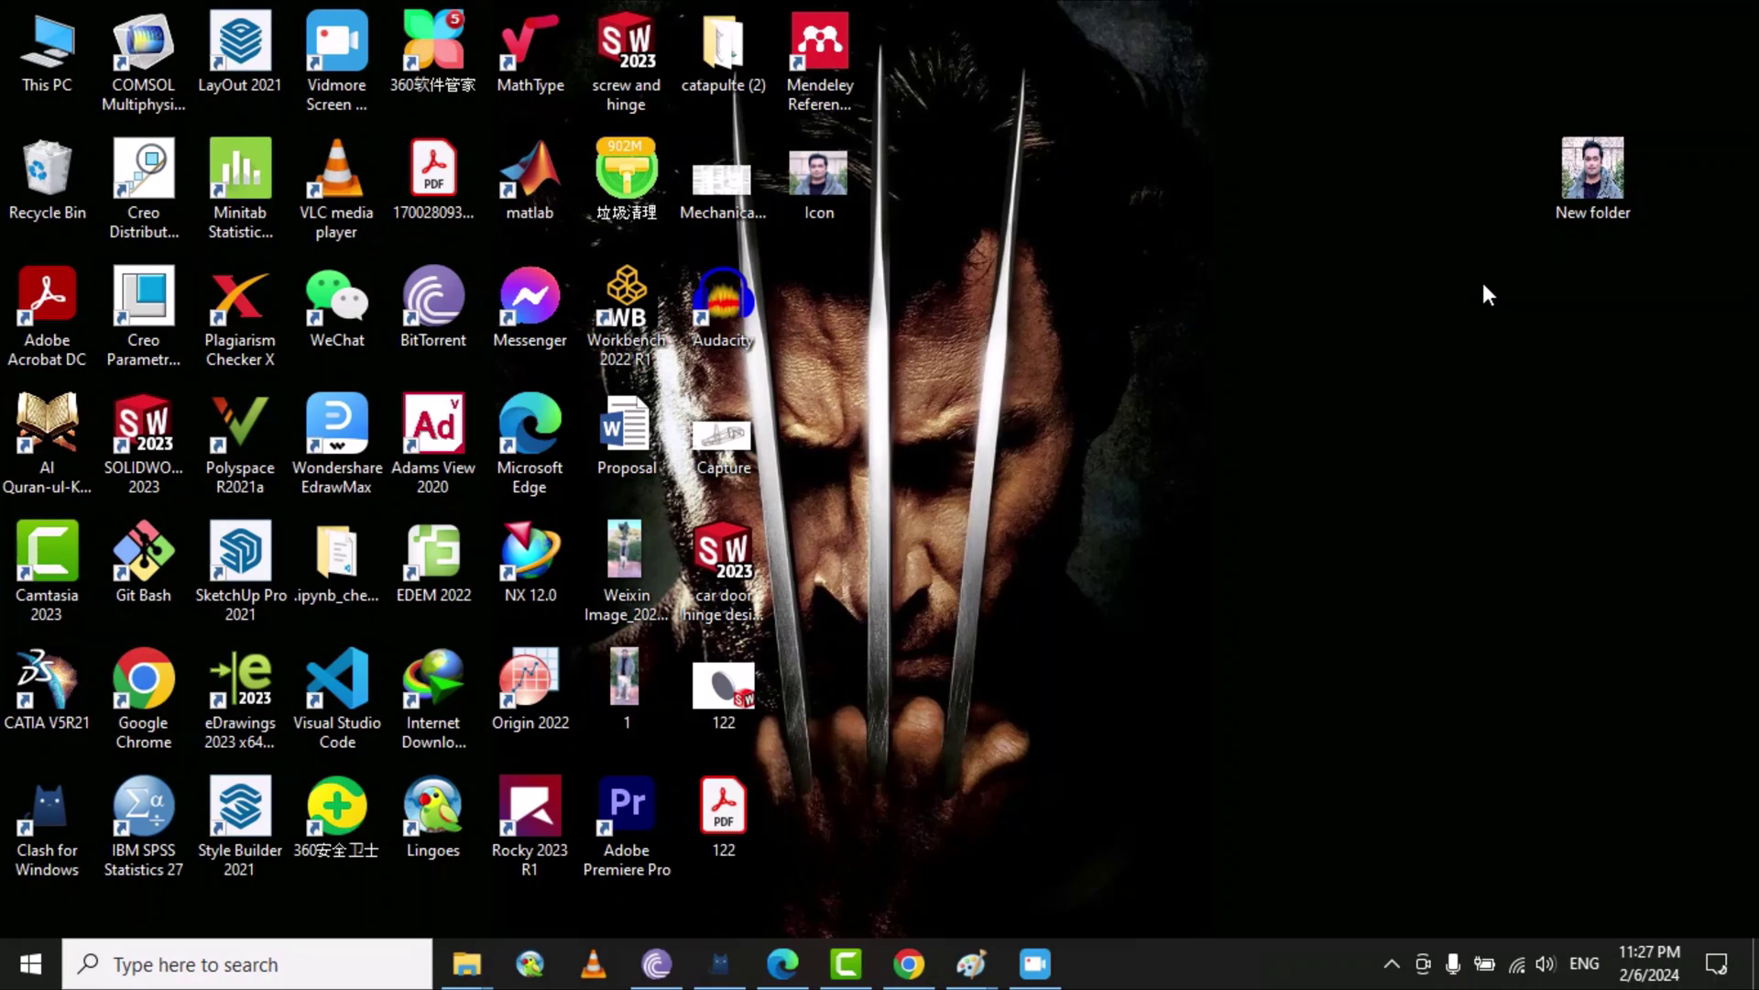
Delete the photo-icon New folder and create a fresh desktop folder
right_click(1583, 174)
left_click(1426, 857)
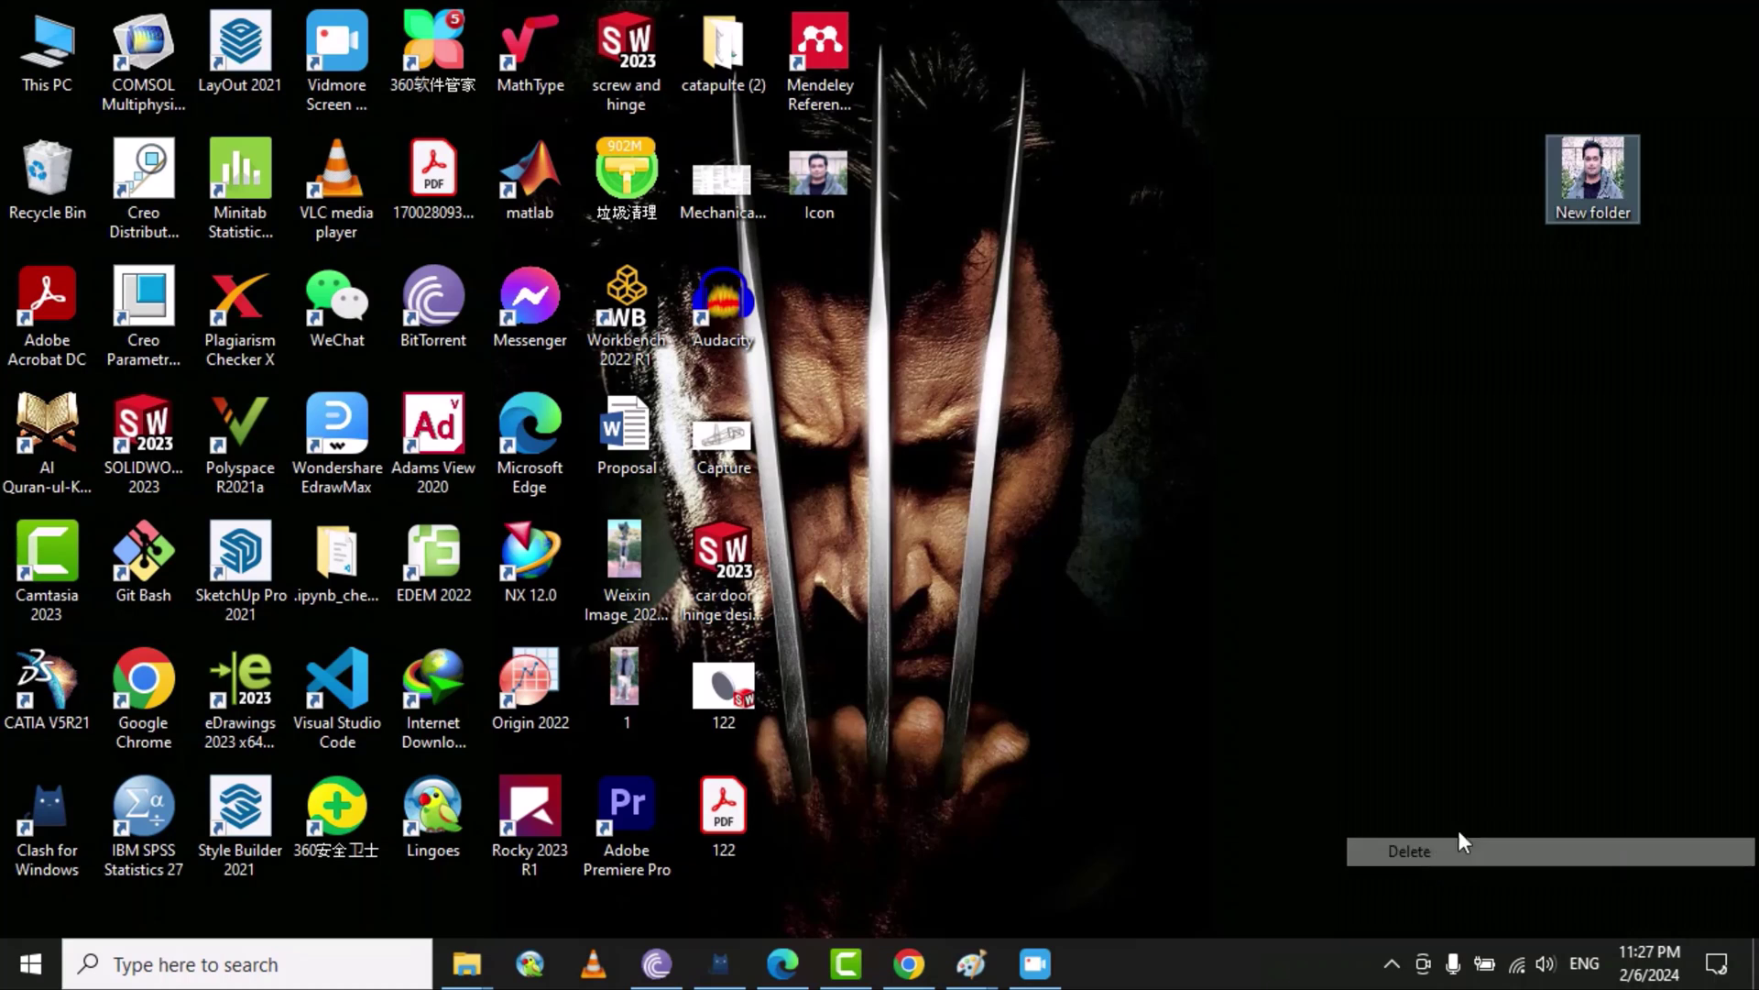
right_click(1031, 156)
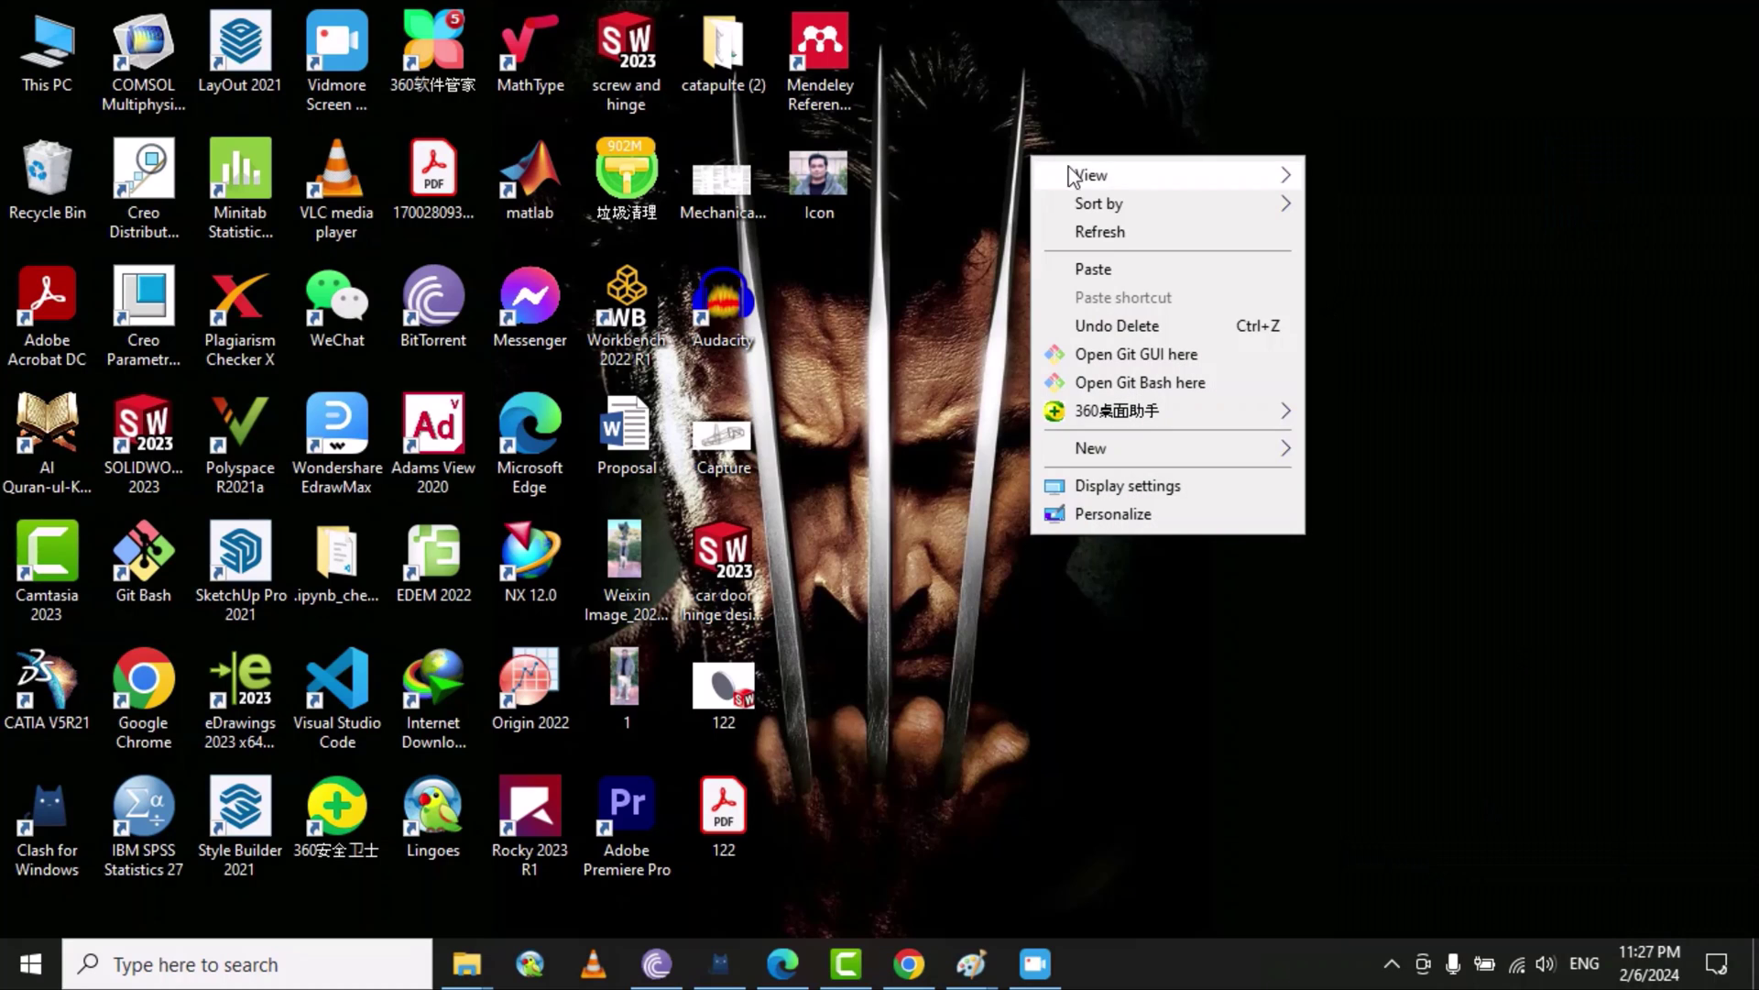
mouse_move(1252, 458)
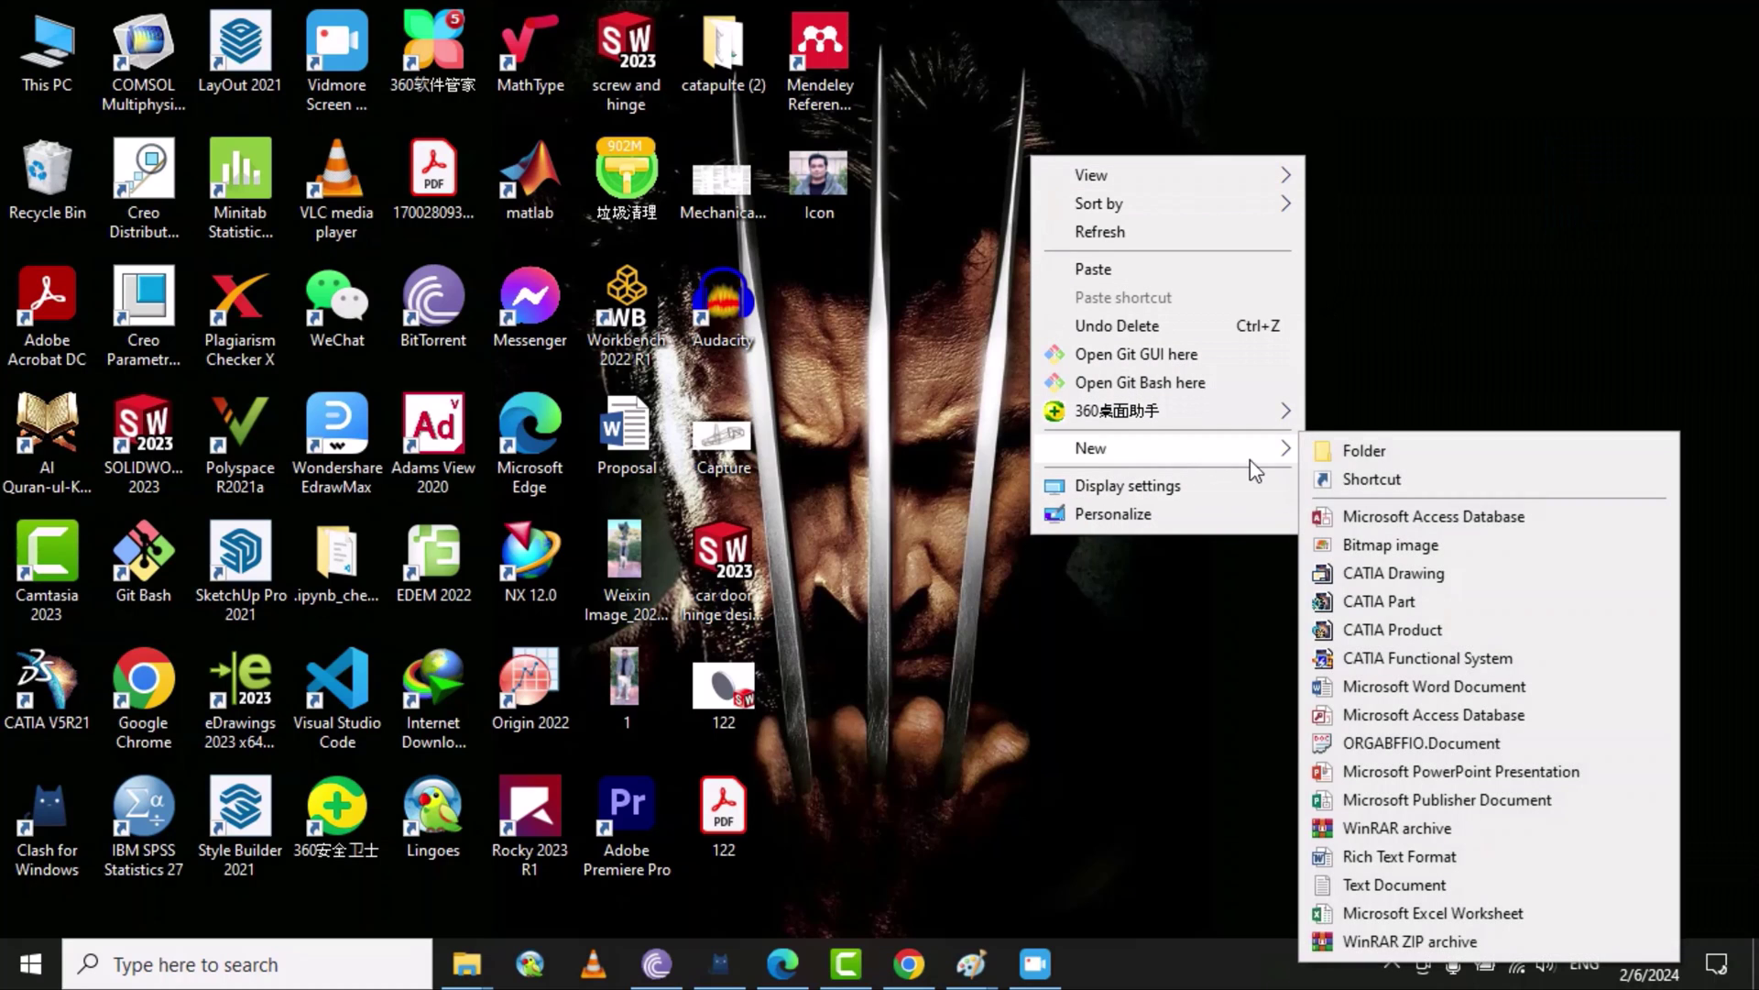
left_click(1393, 454)
left_click(1006, 174)
Rename the new folder to 'Shut Down'
right_click(1011, 165)
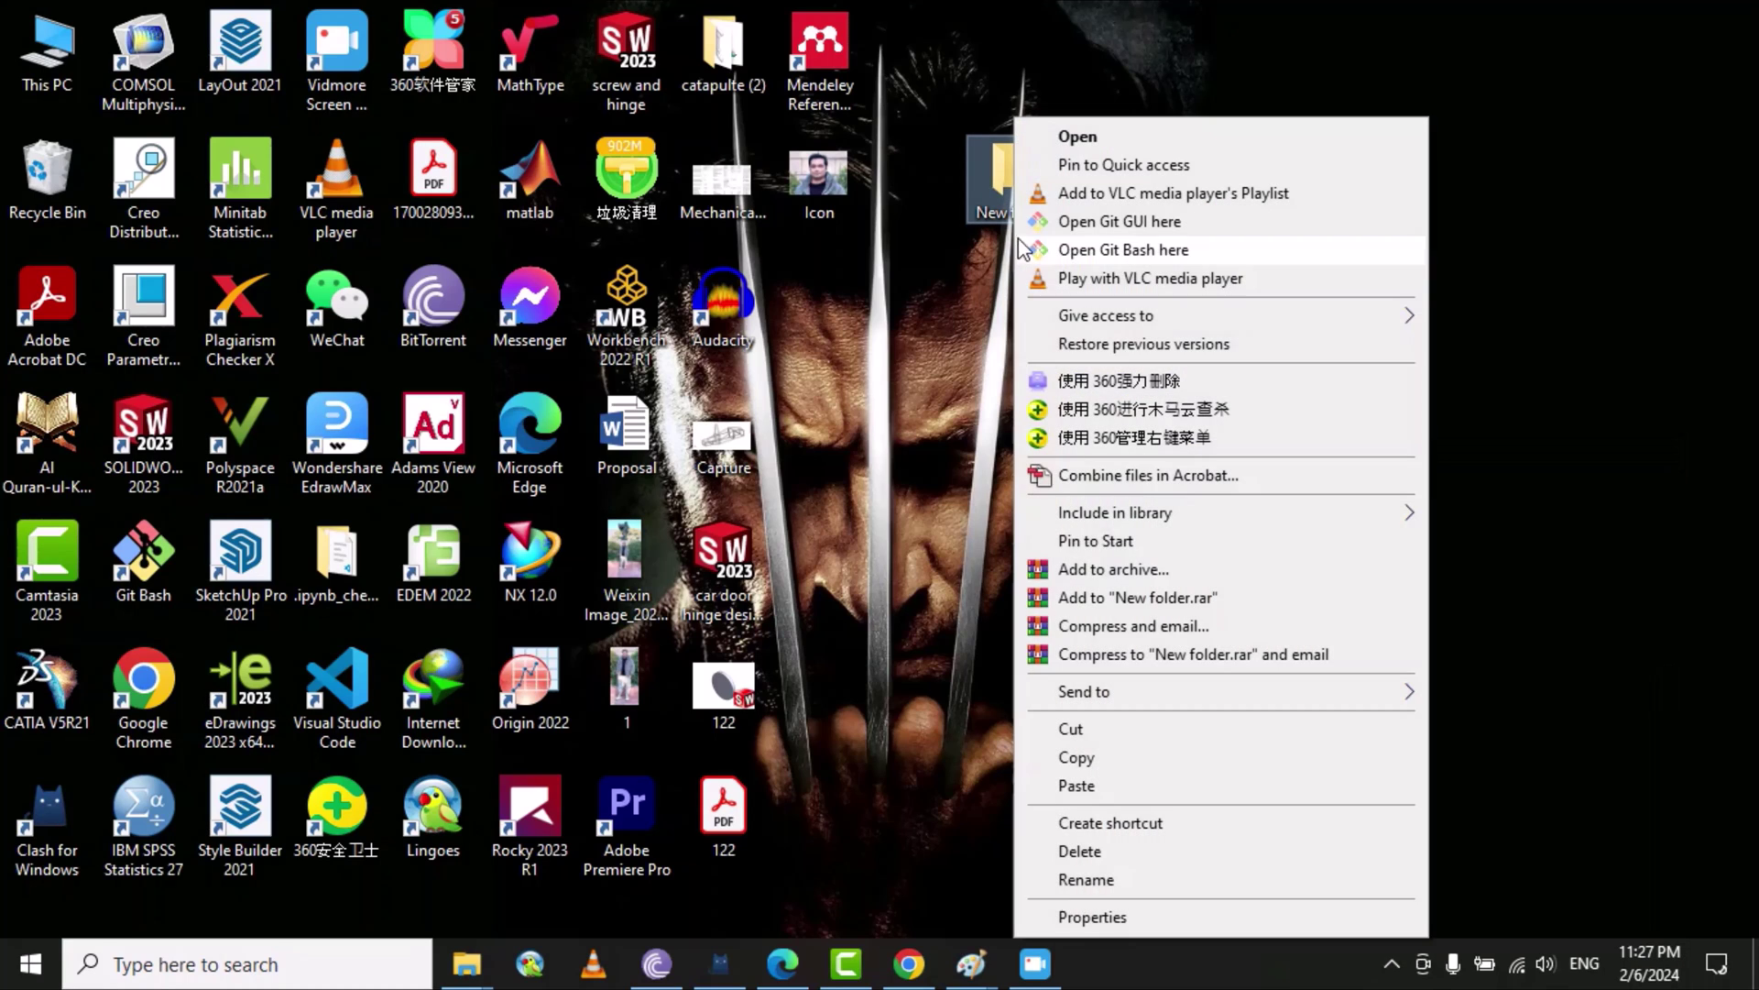
left_click(1086, 880)
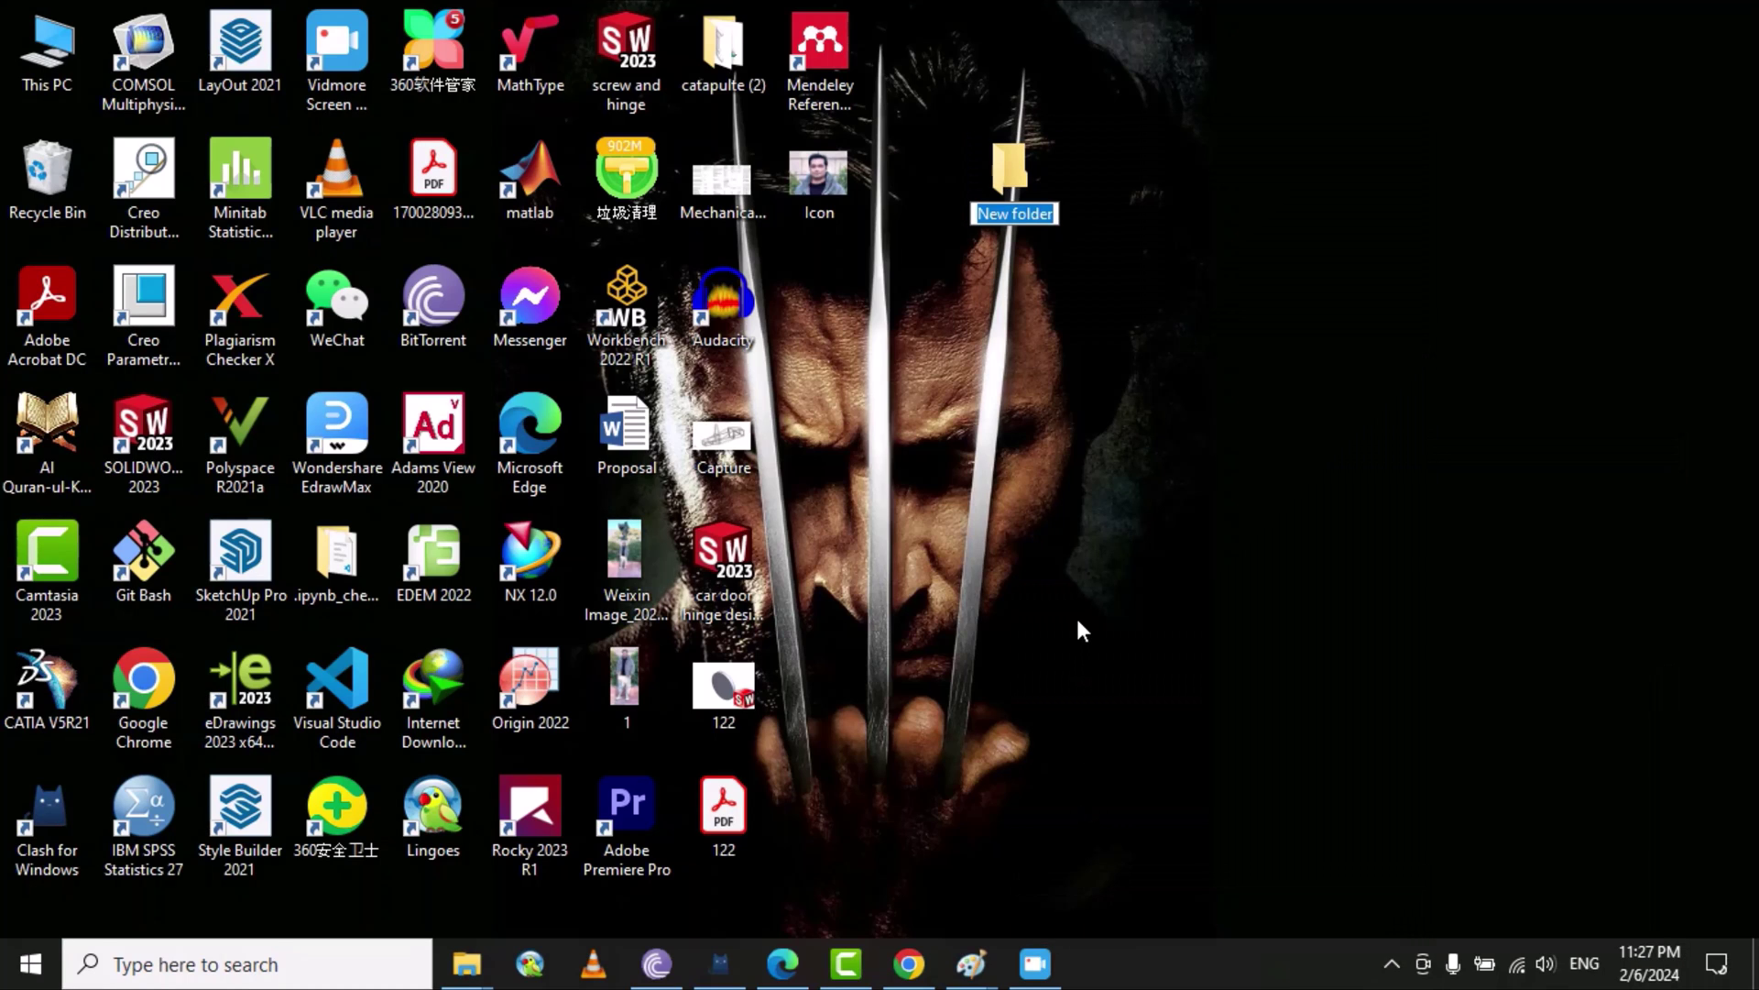
type("Shut")
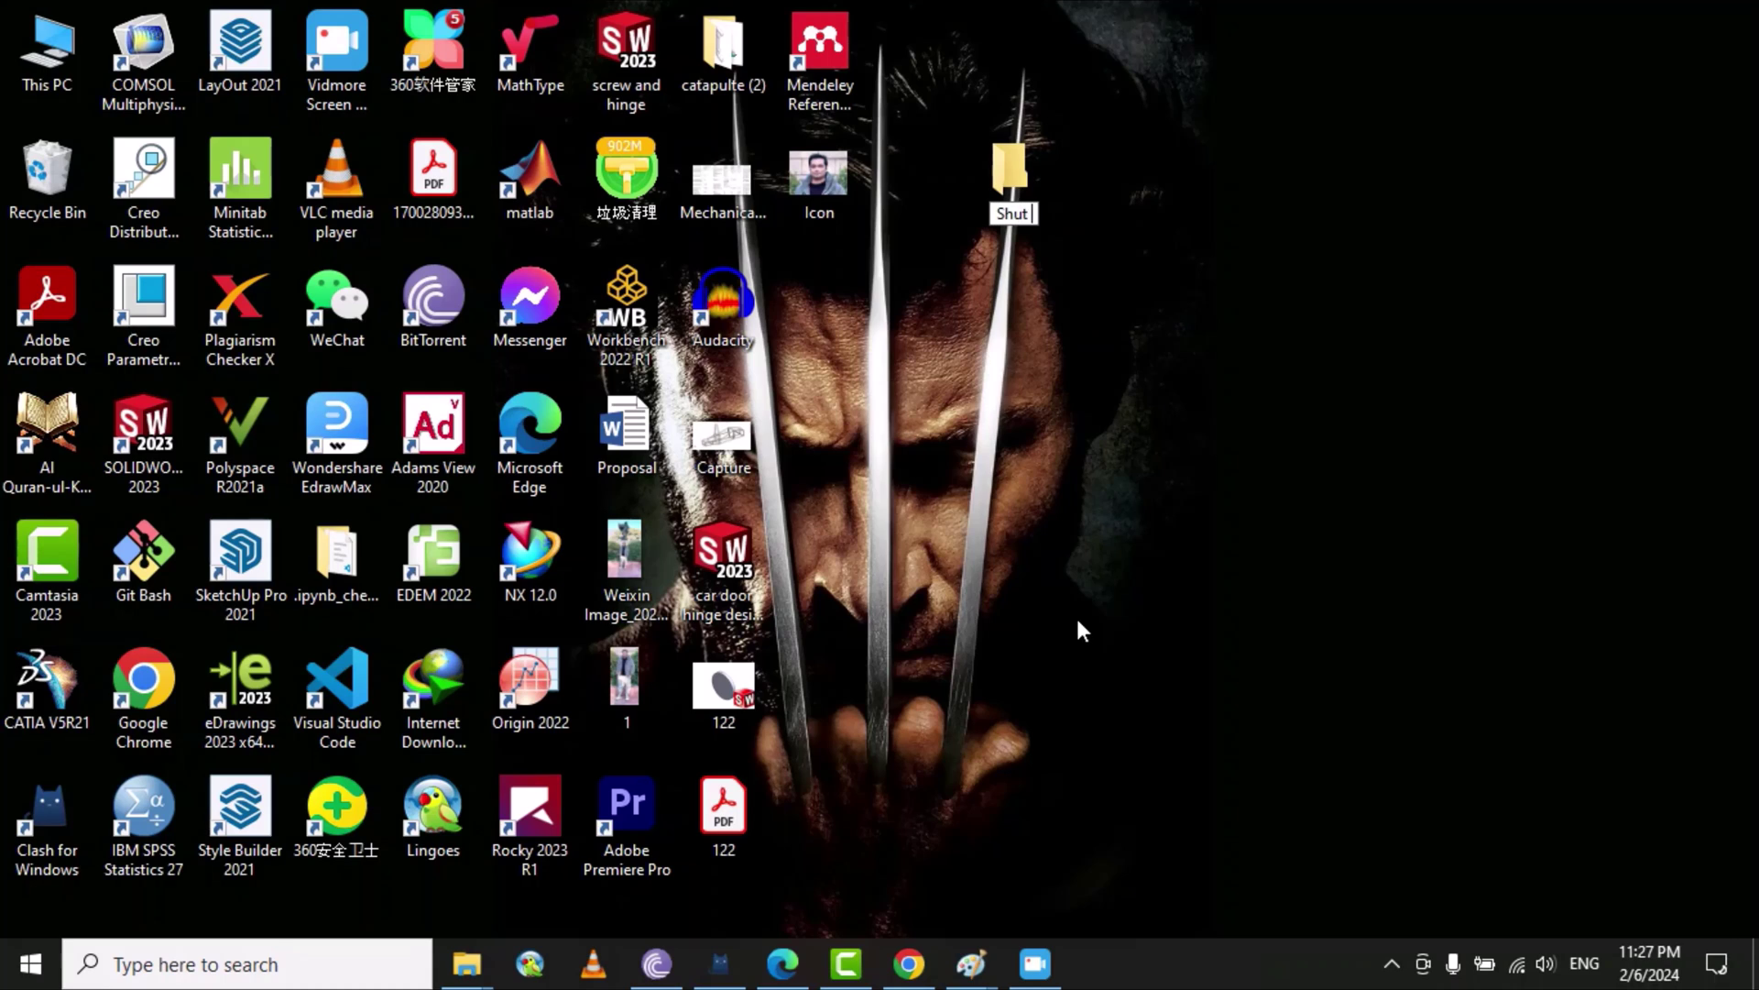
type(" Down")
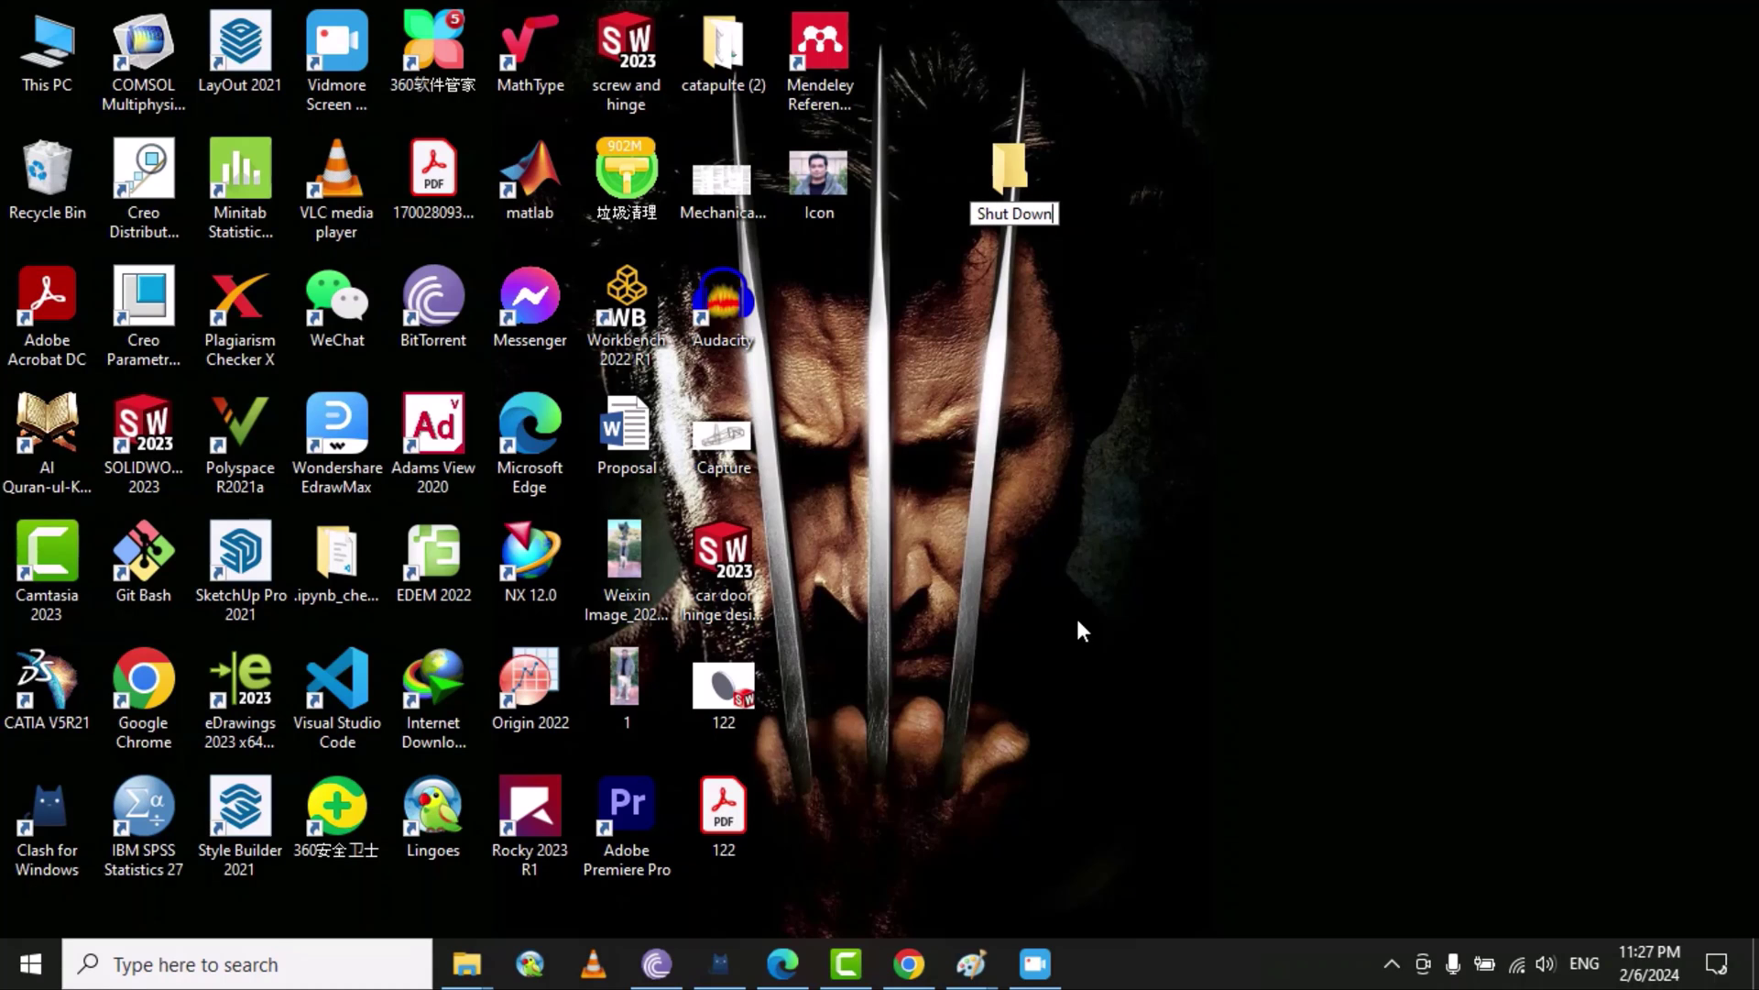
key("Return")
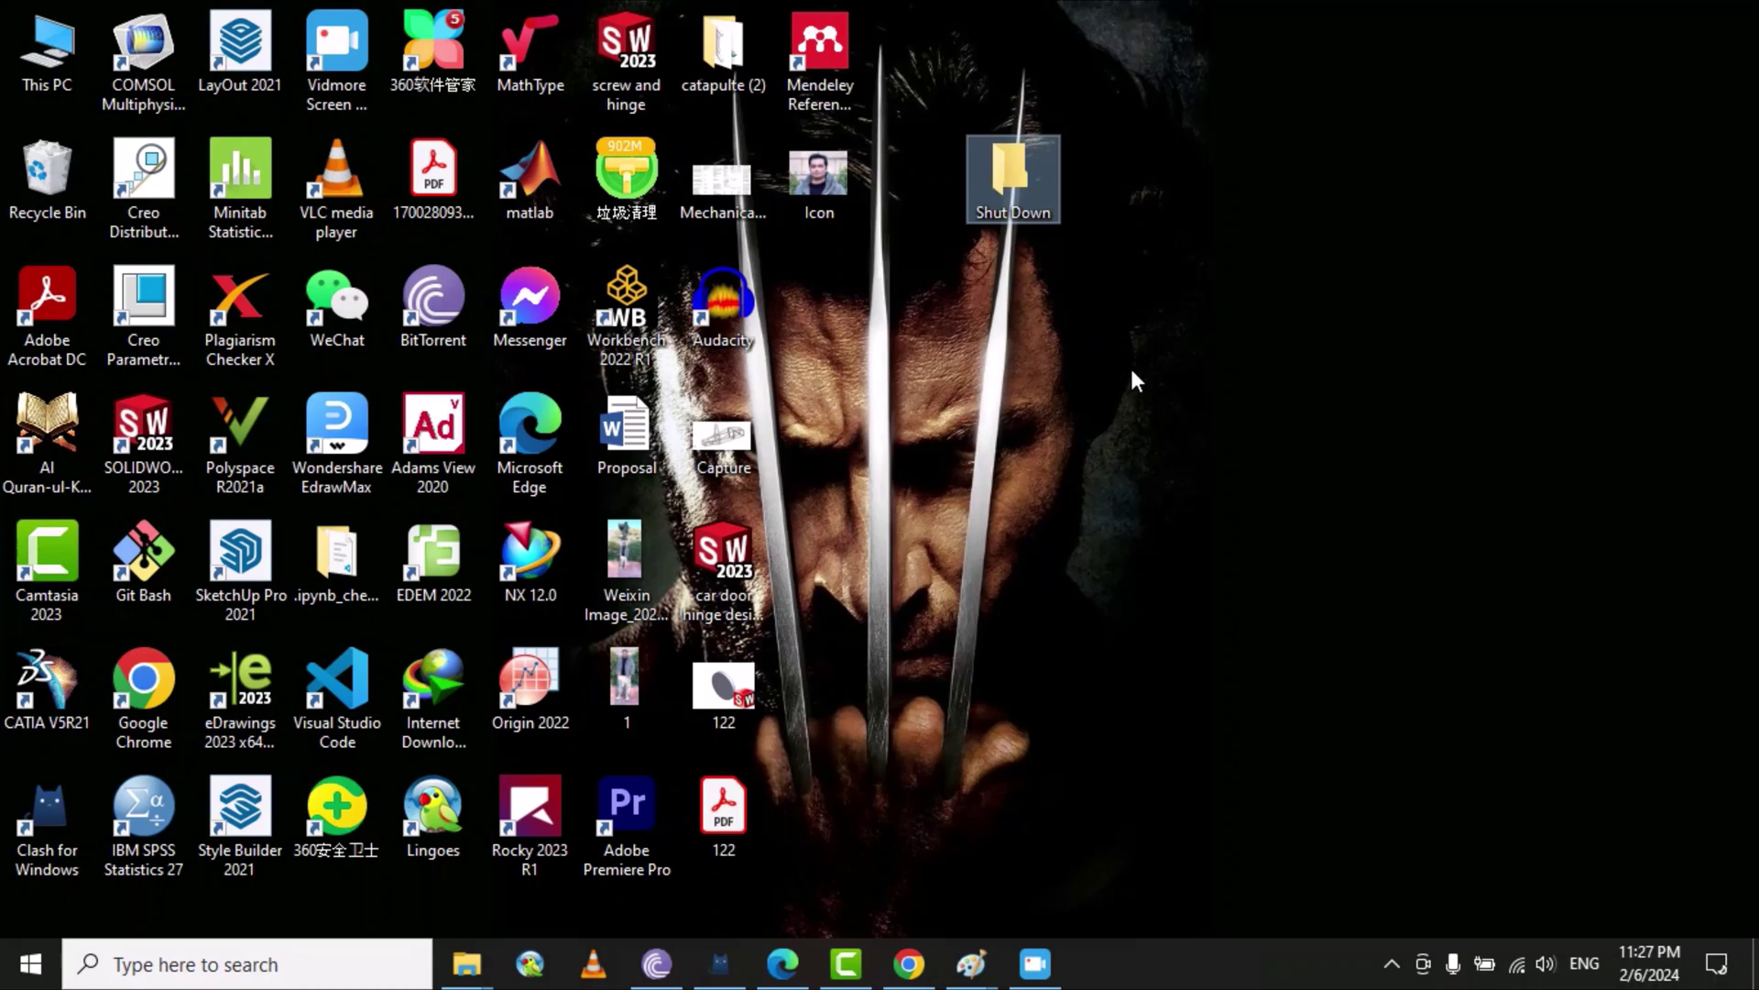
Give the Shut Down folder the red power-button icon via Properties > Customize > Change Icon
right_click(1017, 186)
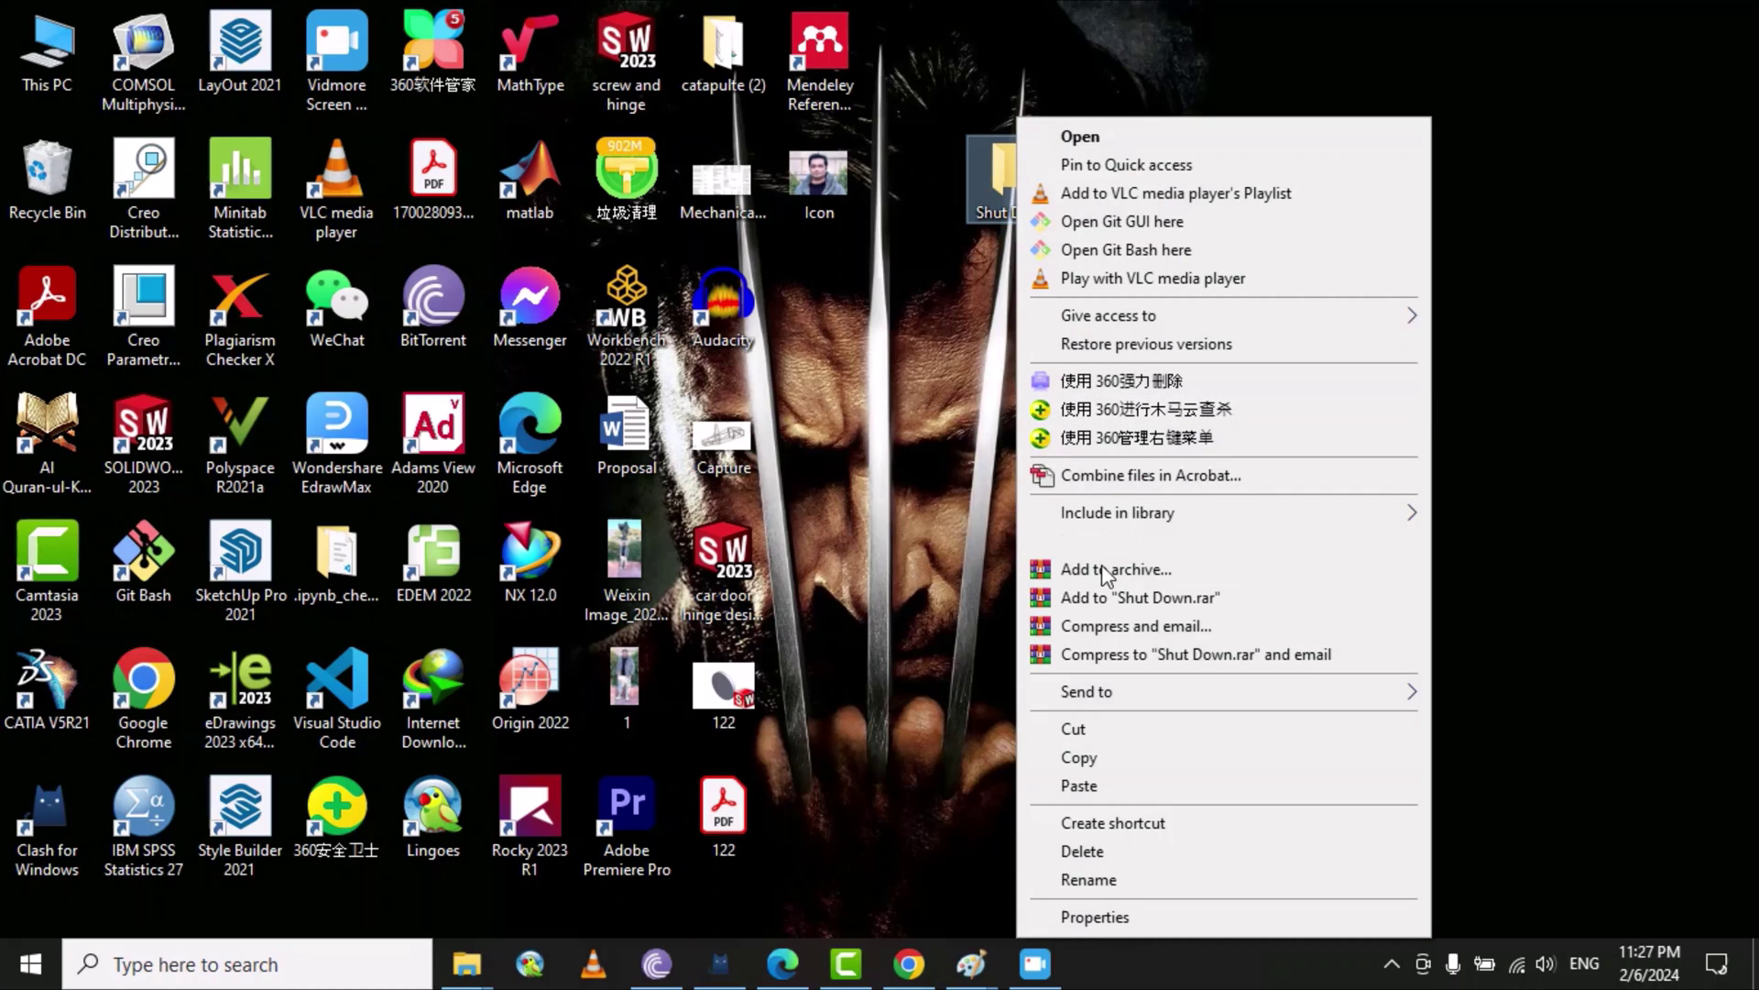
left_click(1090, 919)
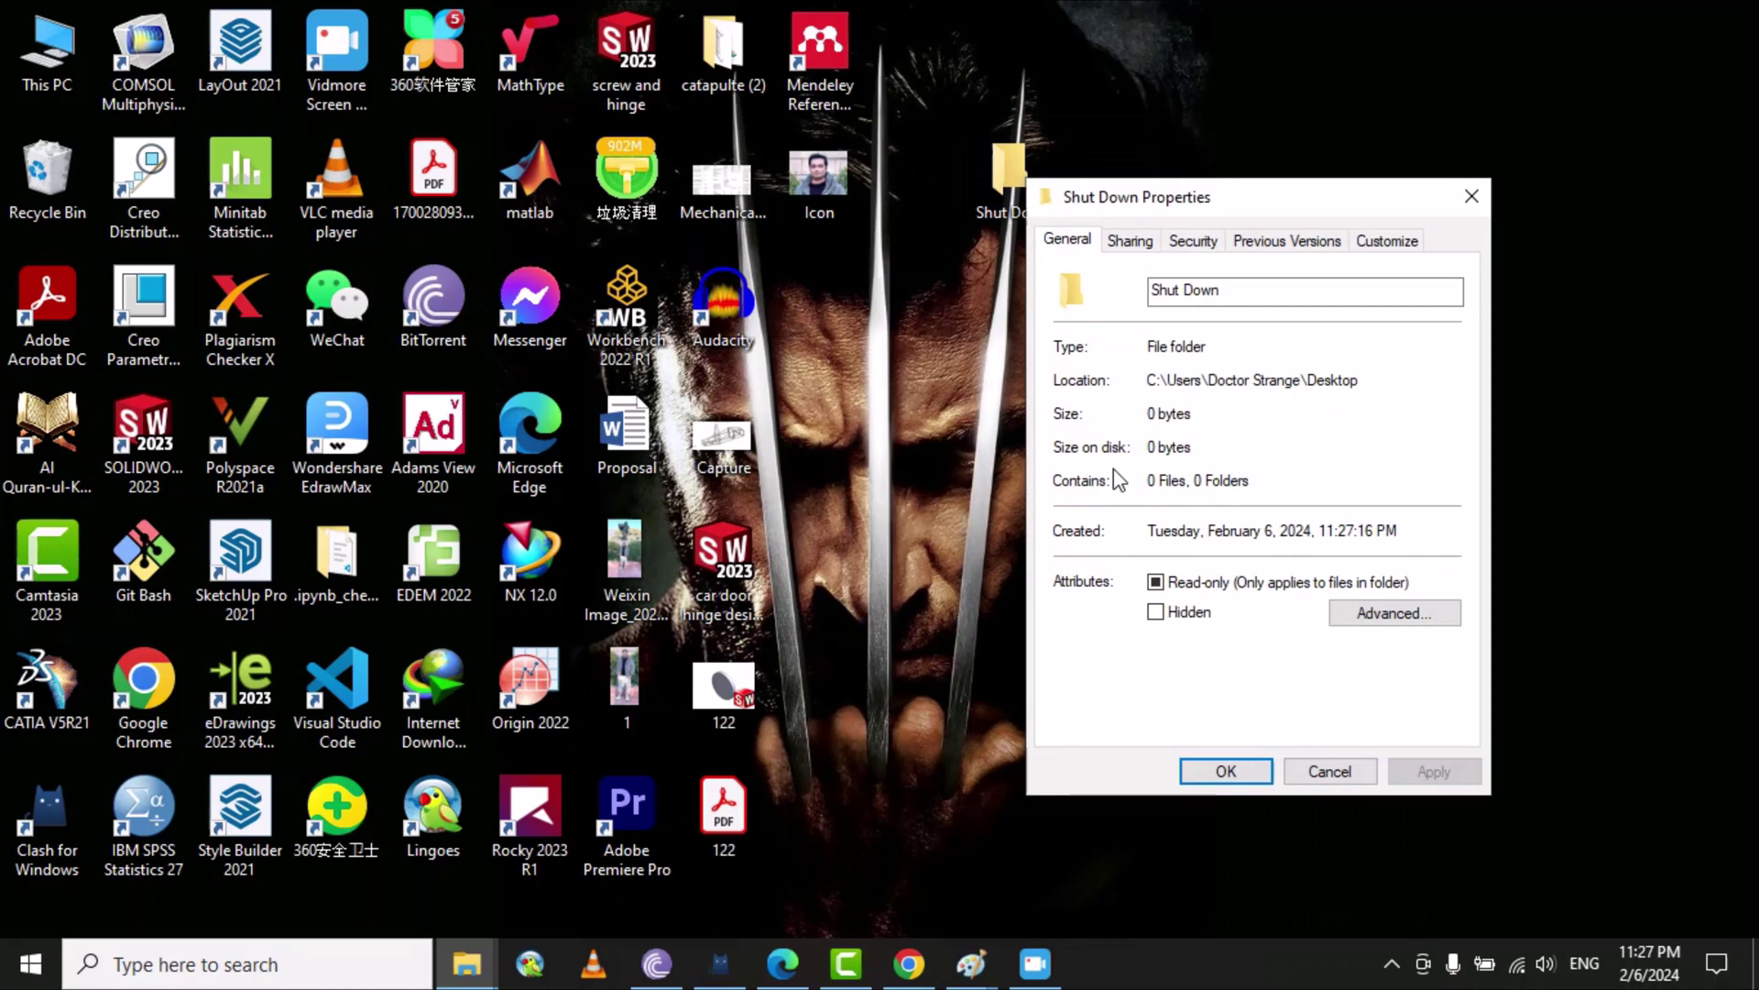
left_click(1392, 242)
left_click_drag(1292, 198, 1272, 104)
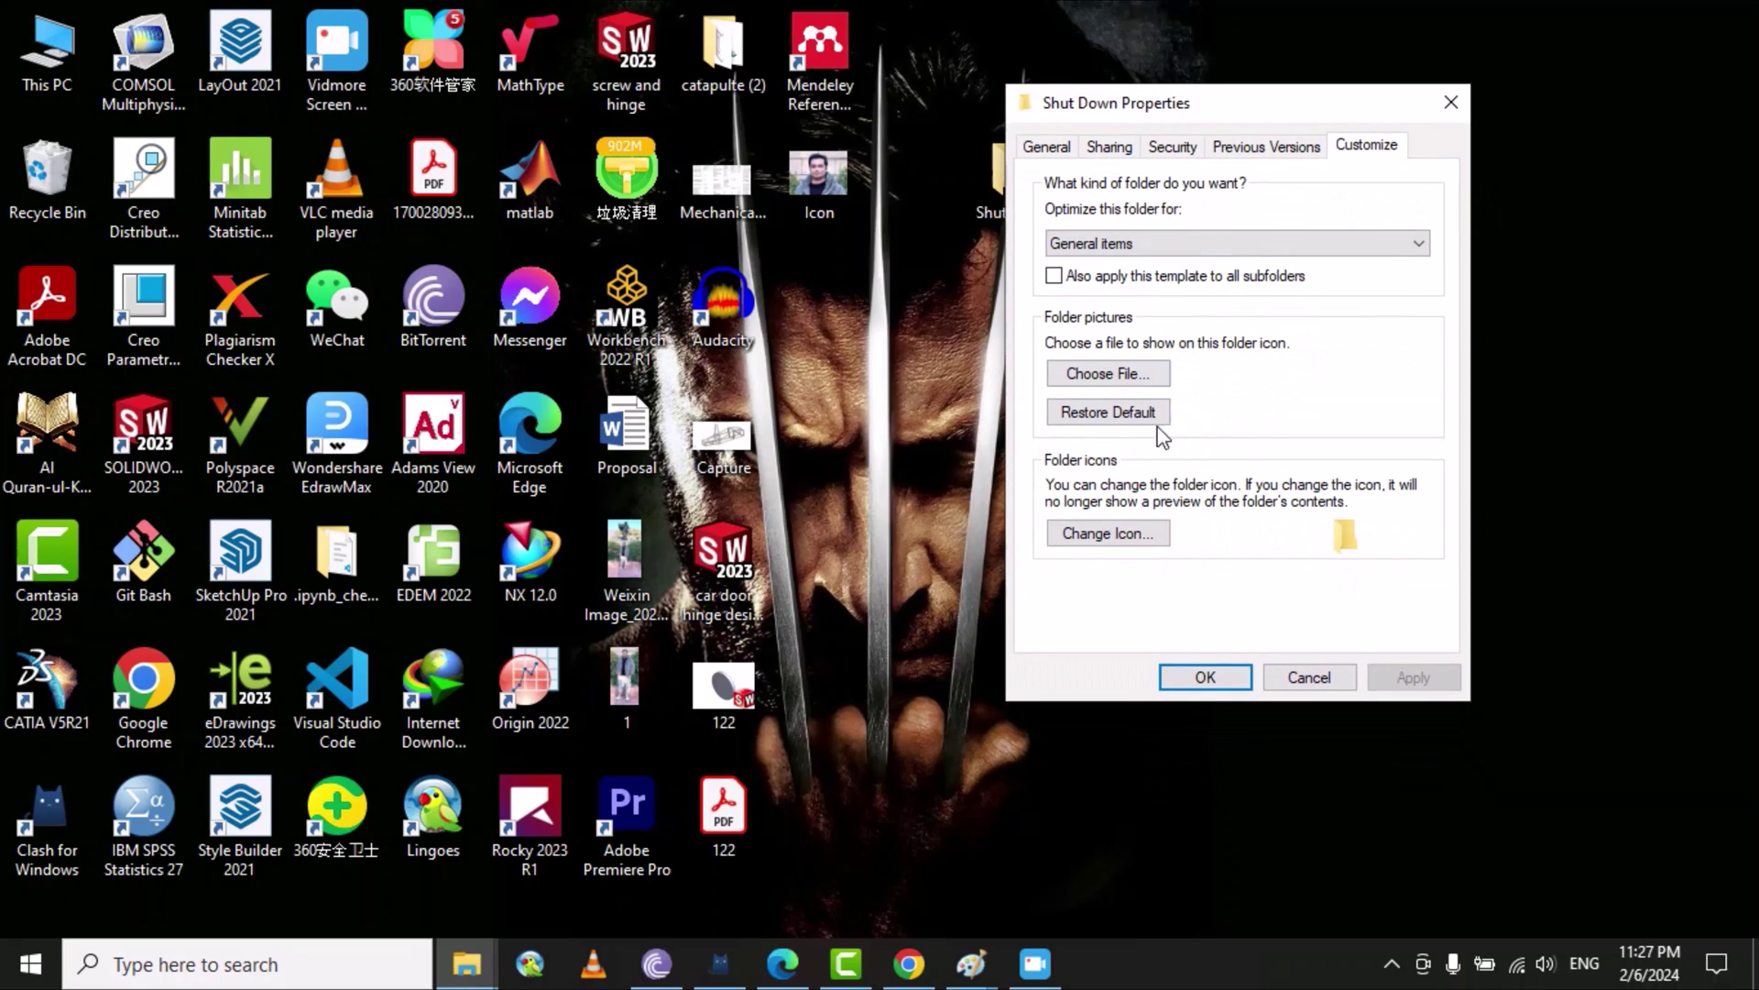
left_click(1108, 534)
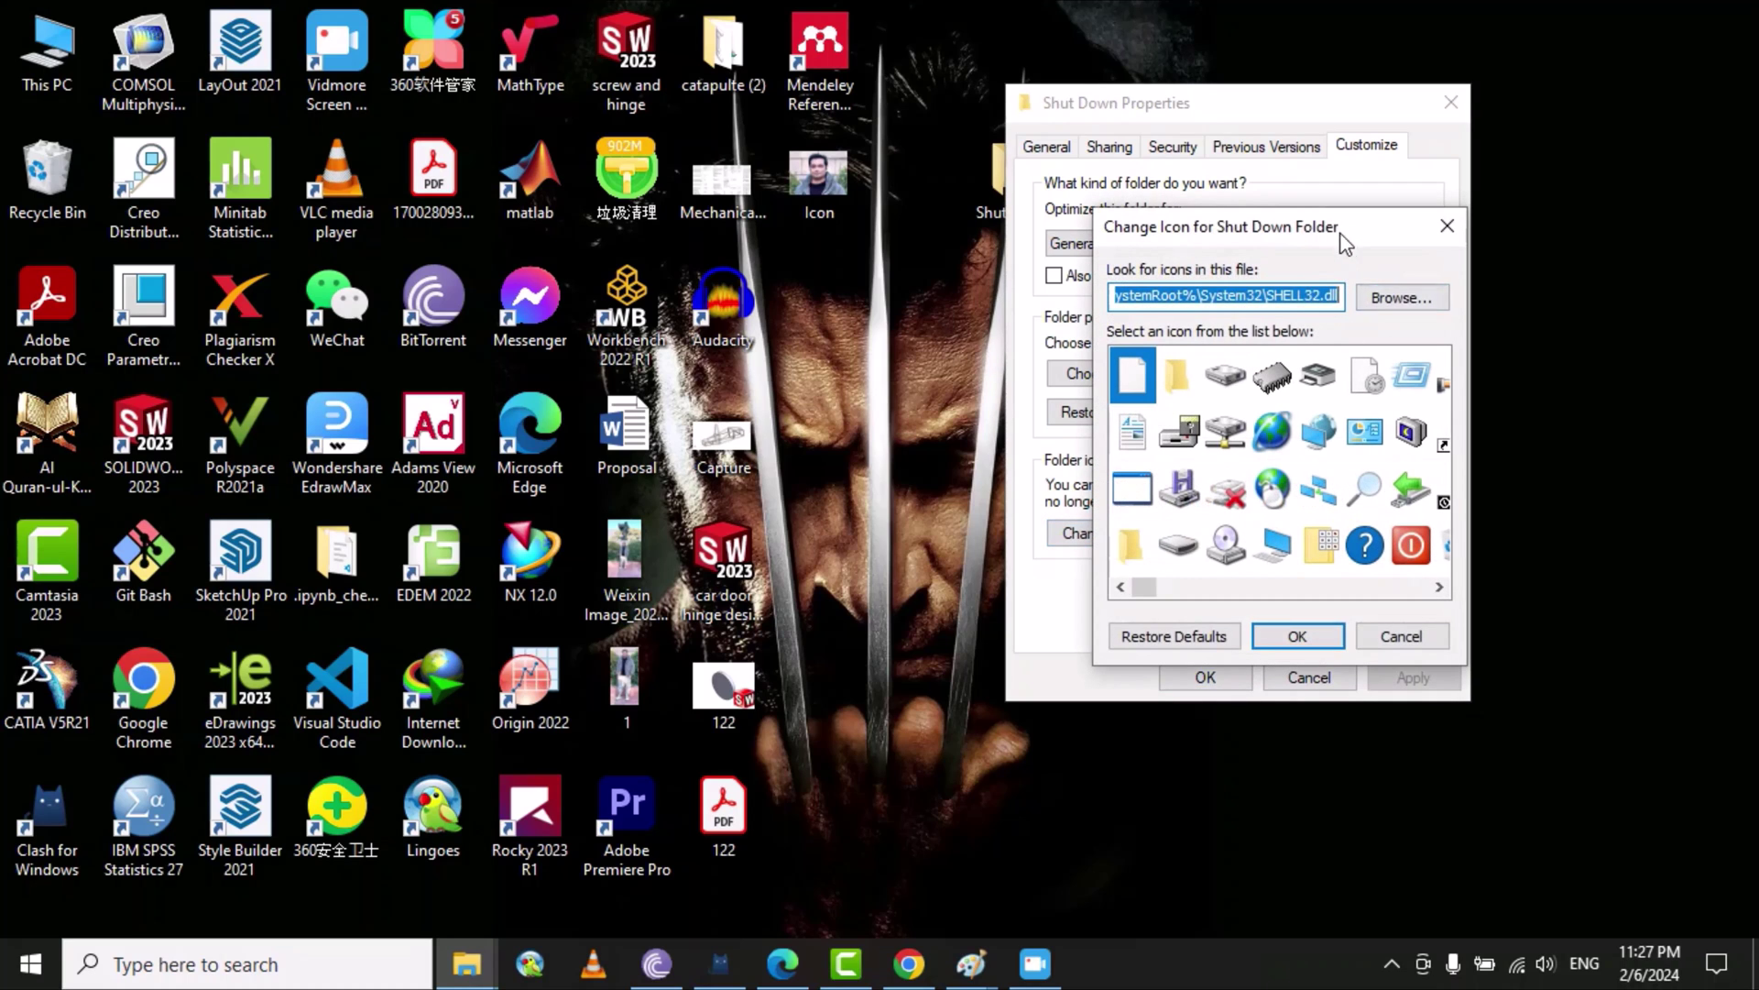
left_click_drag(1359, 233, 1204, 175)
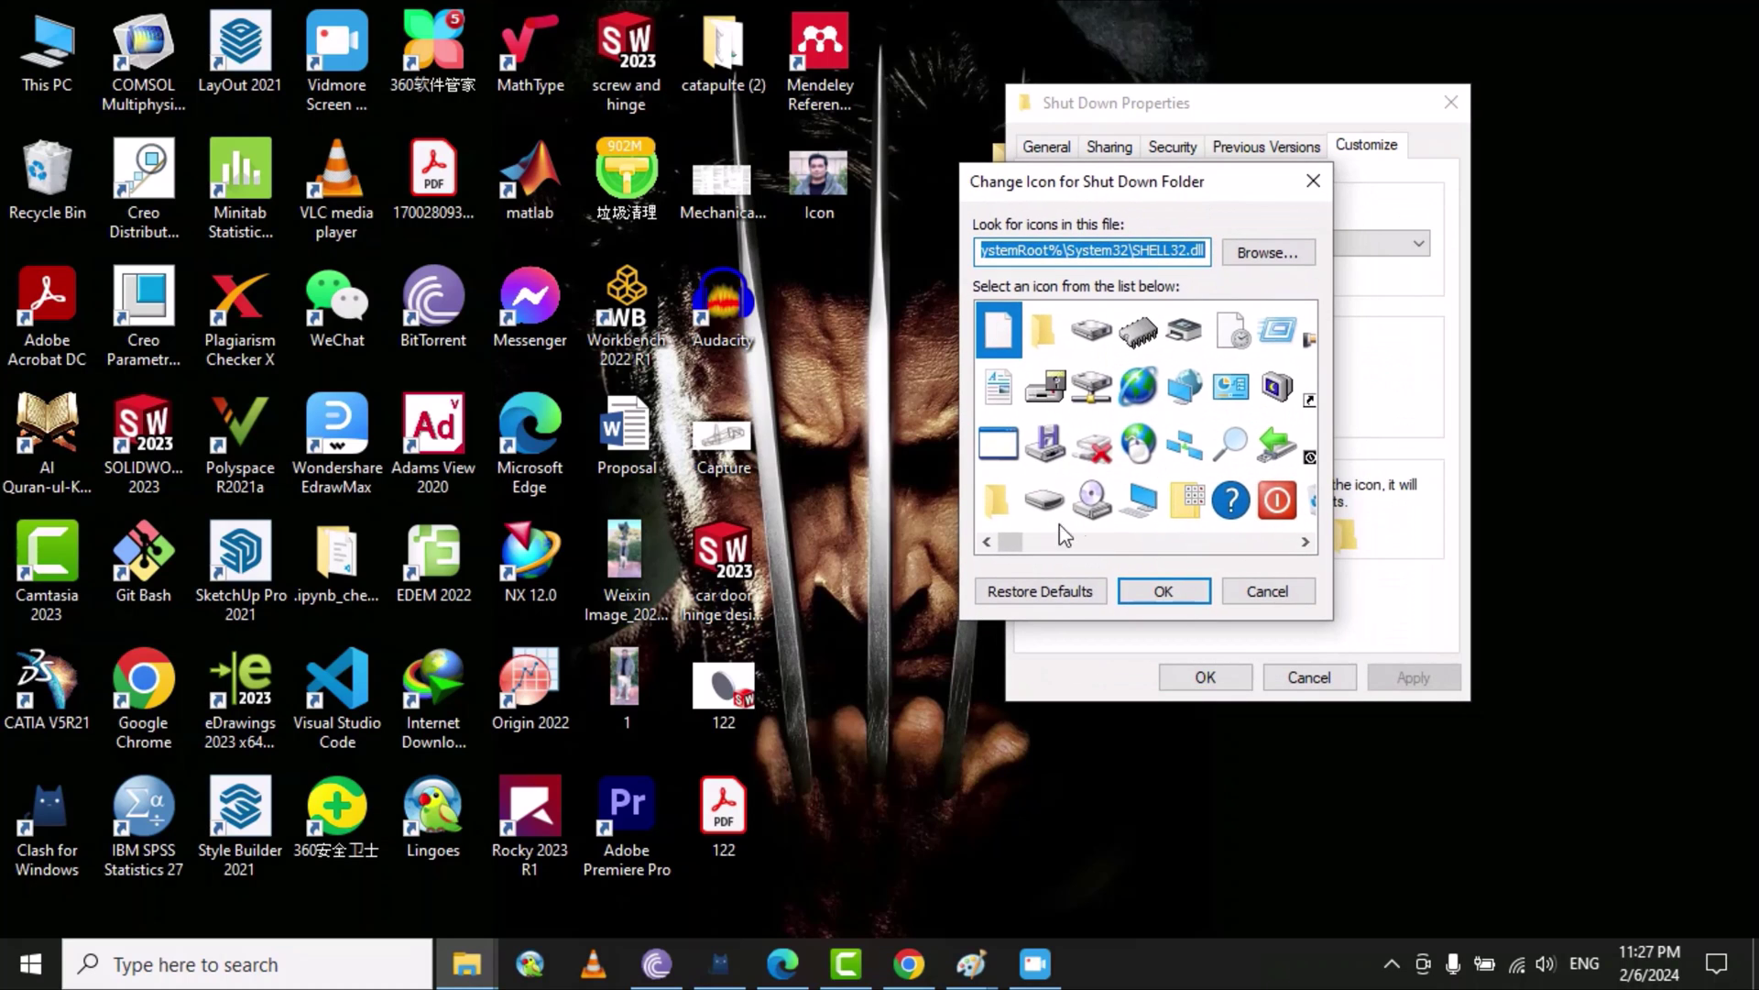
left_click(1278, 502)
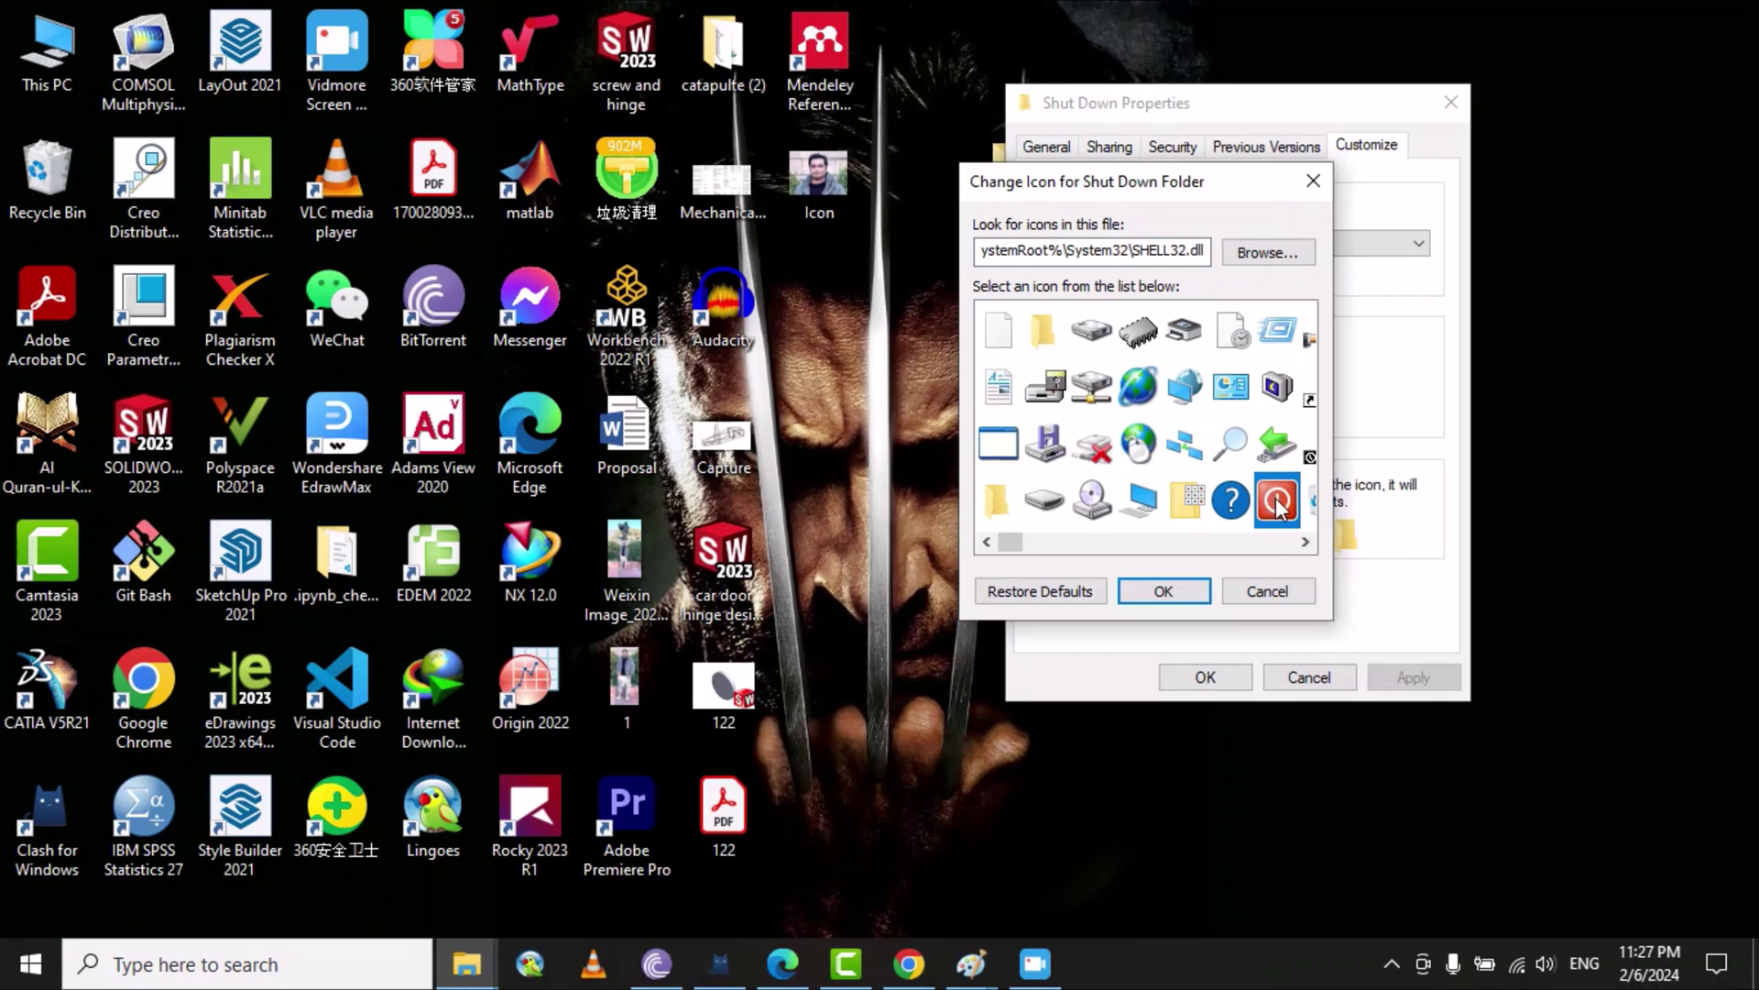
left_click(1170, 593)
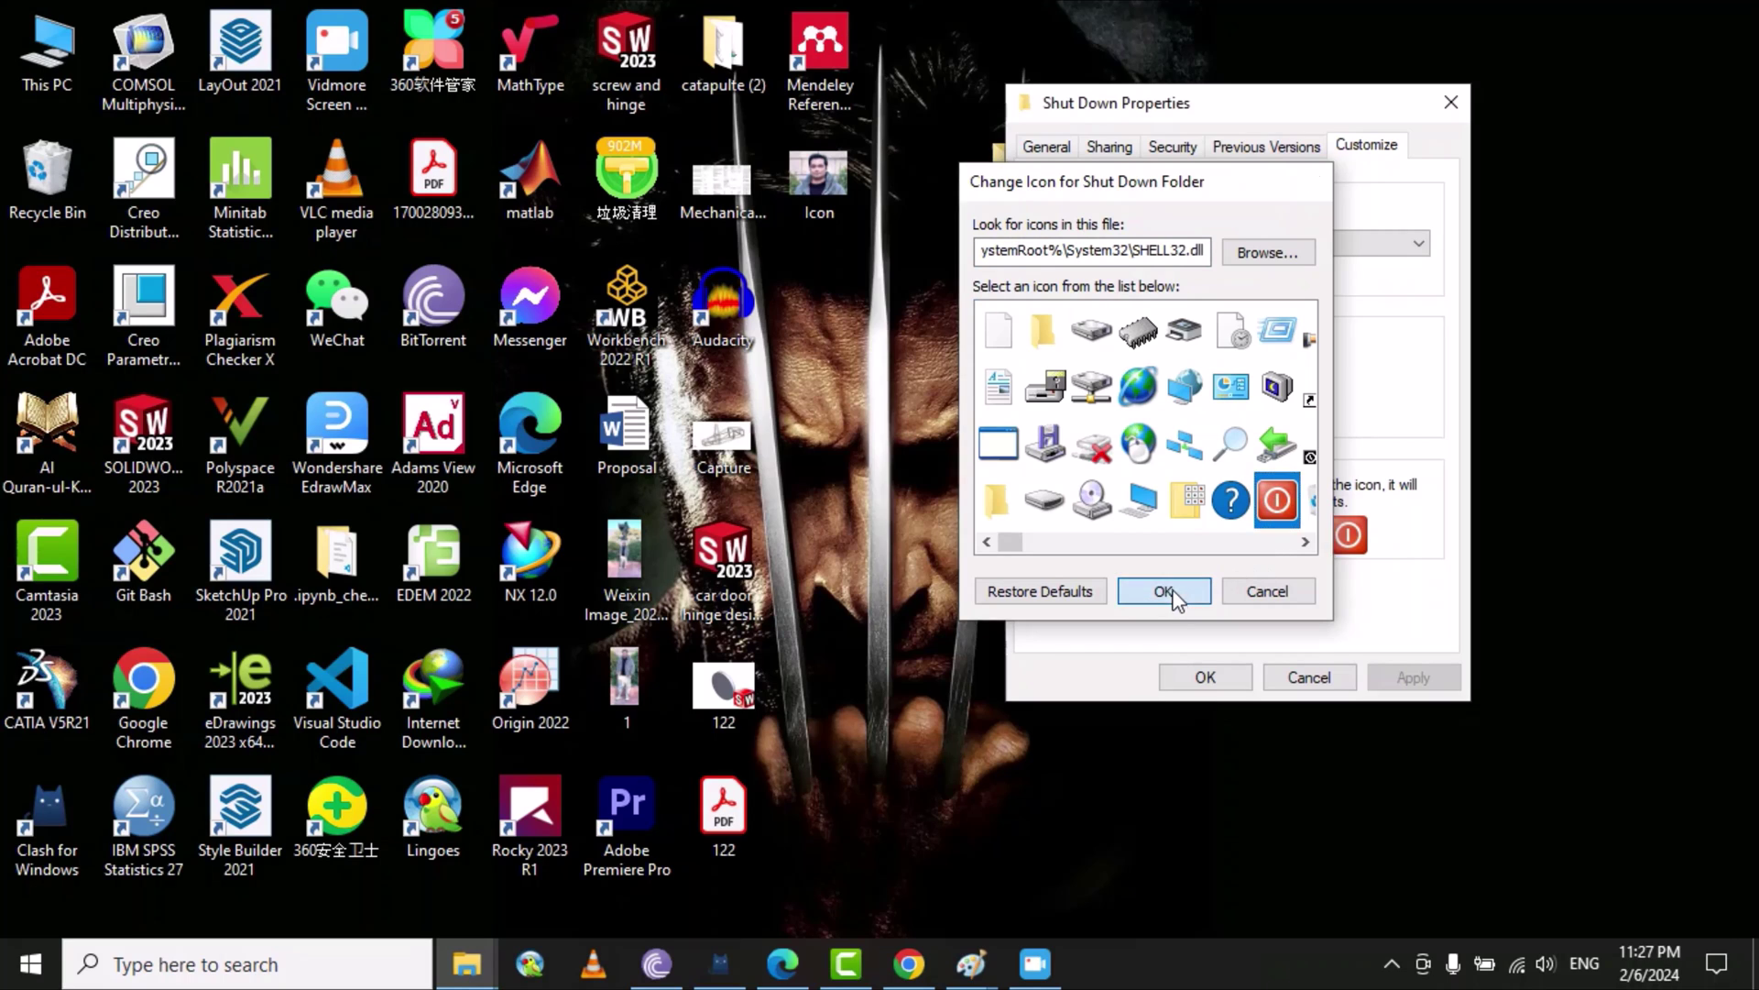
left_click(1413, 678)
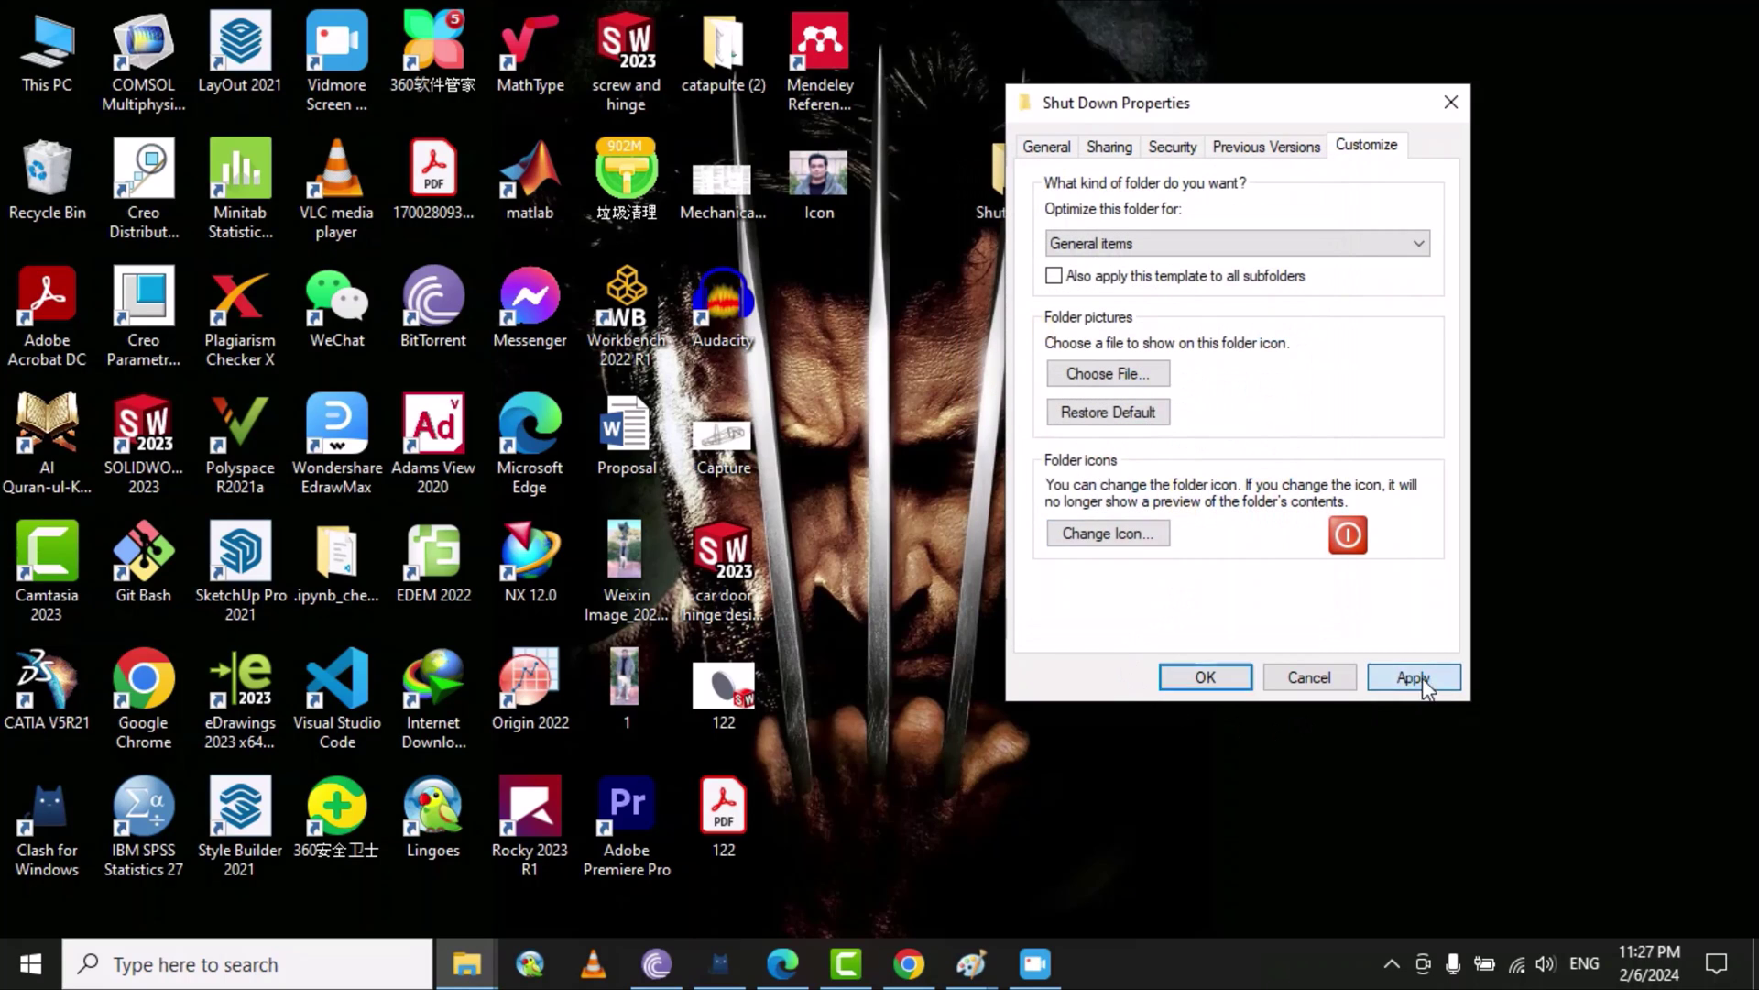
left_click(1203, 678)
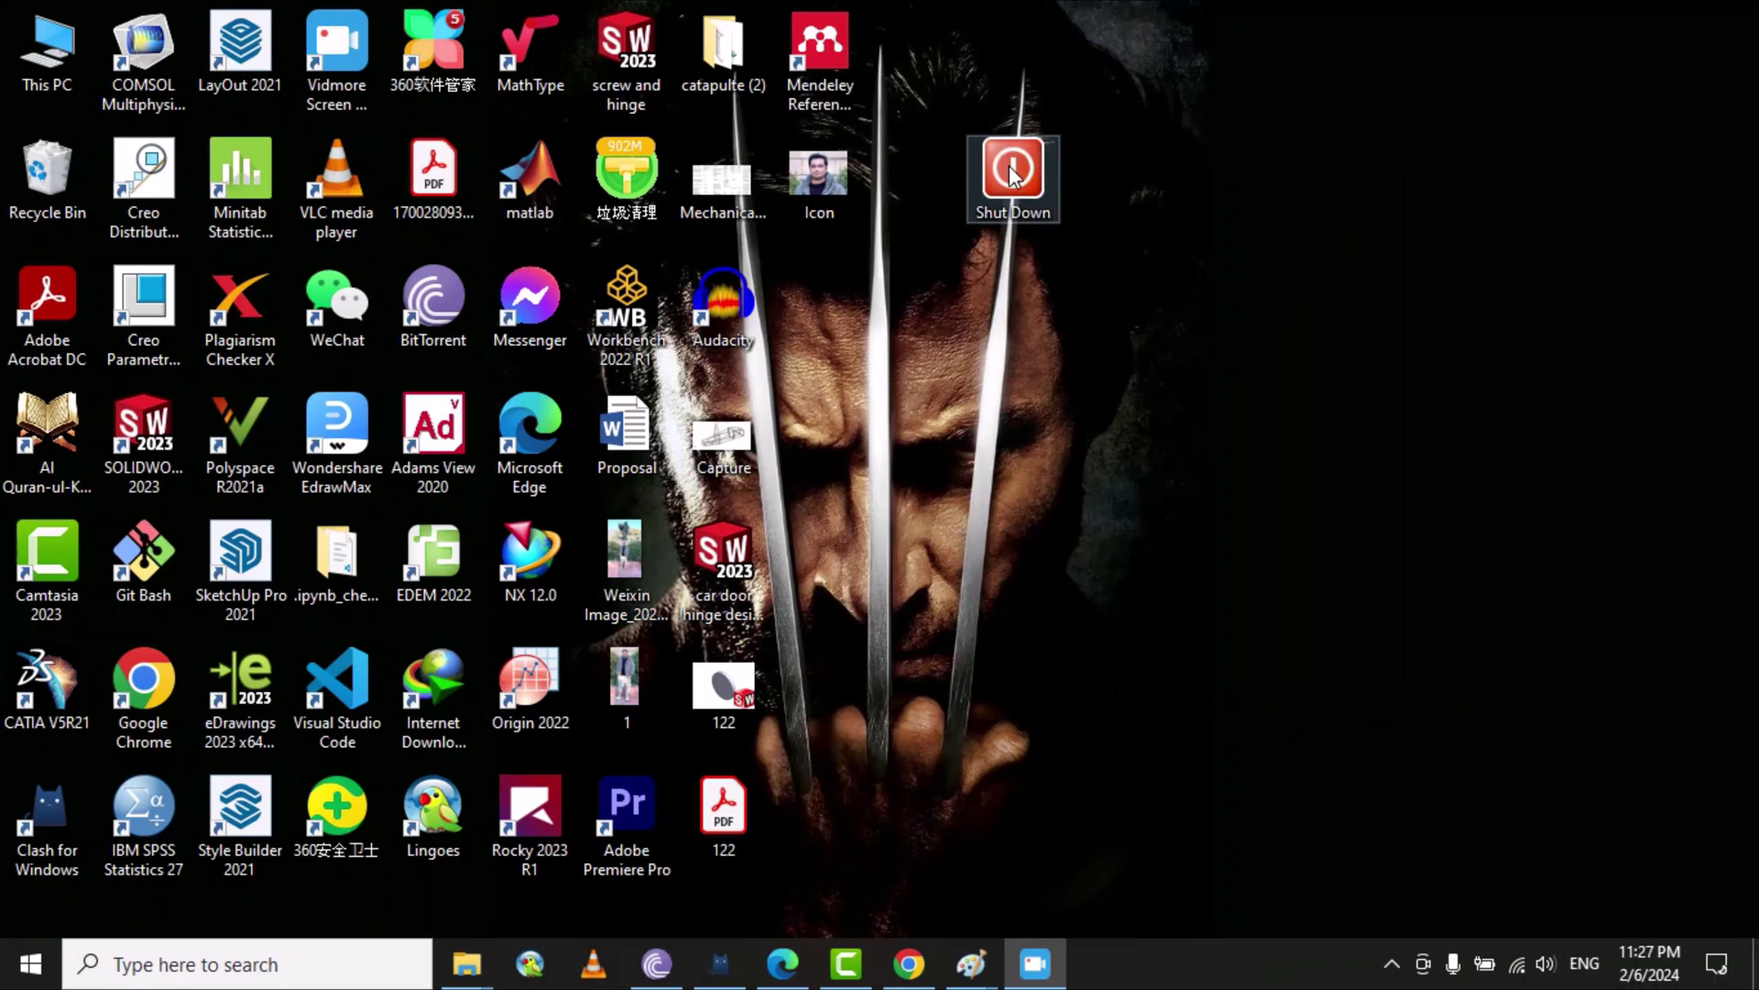
Move Shut Down to the desktop's right edge, then open it to confirm it's empty
left_click_drag(1013, 169, 1628, 456)
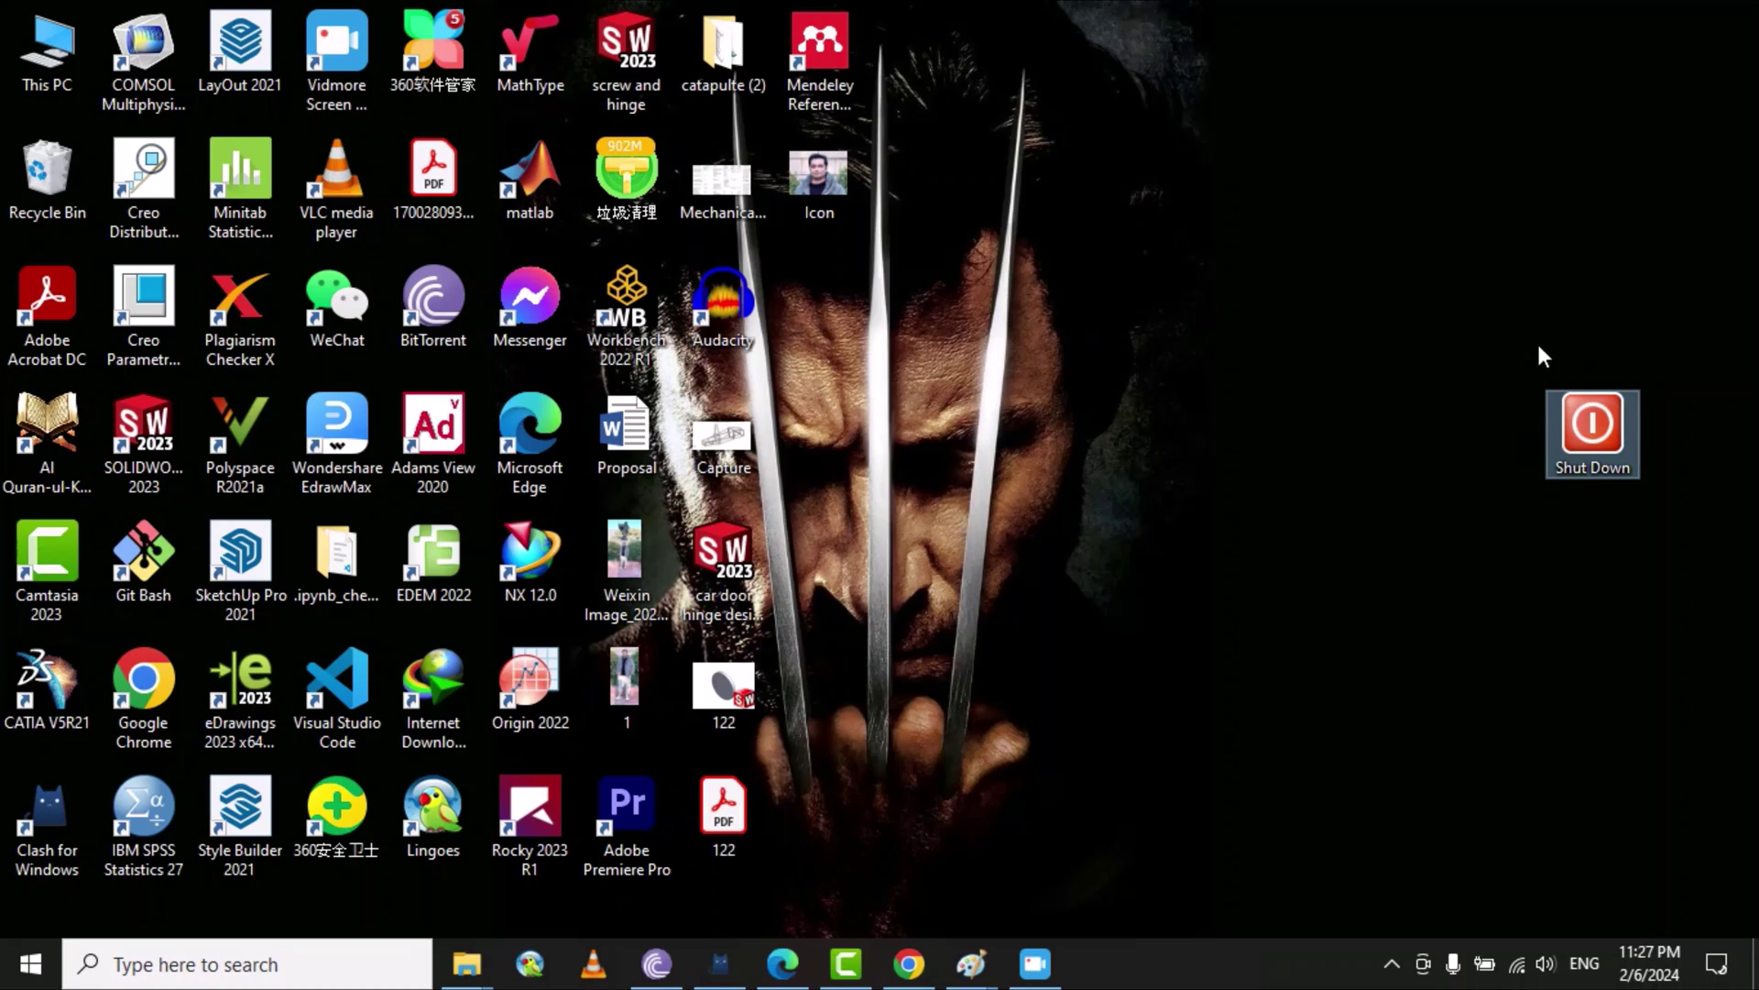
left_click(1421, 468)
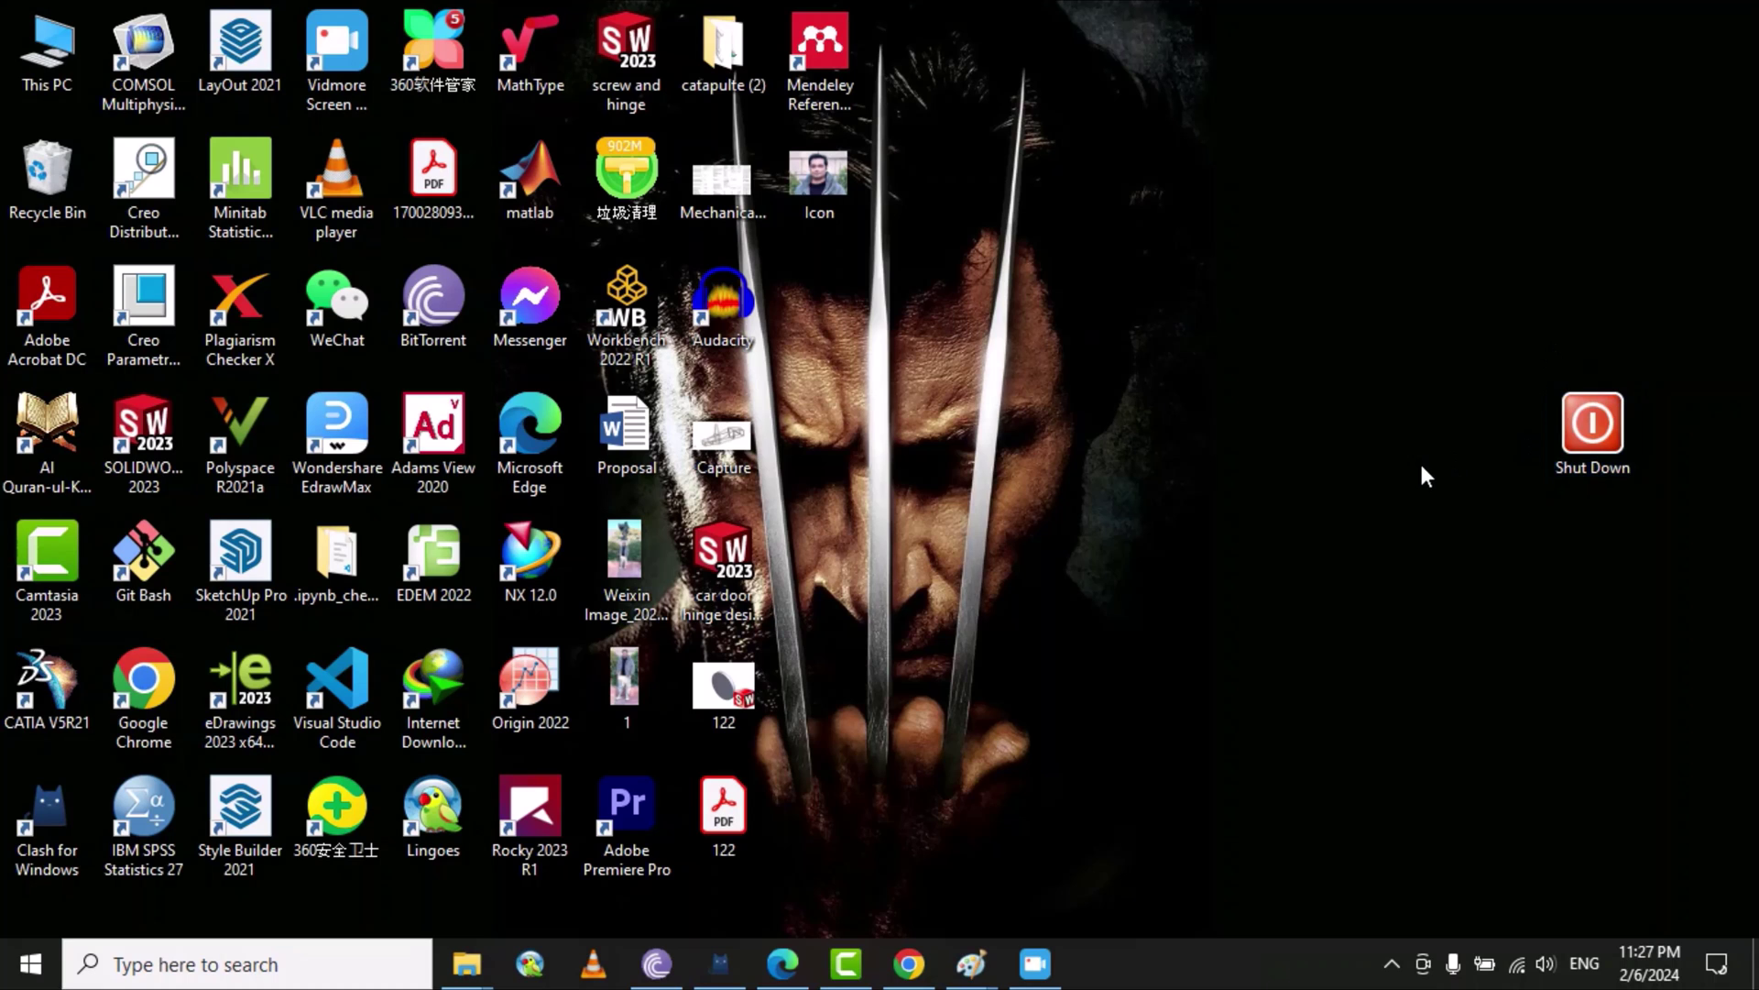
left_click(1588, 445)
double_click(1575, 448)
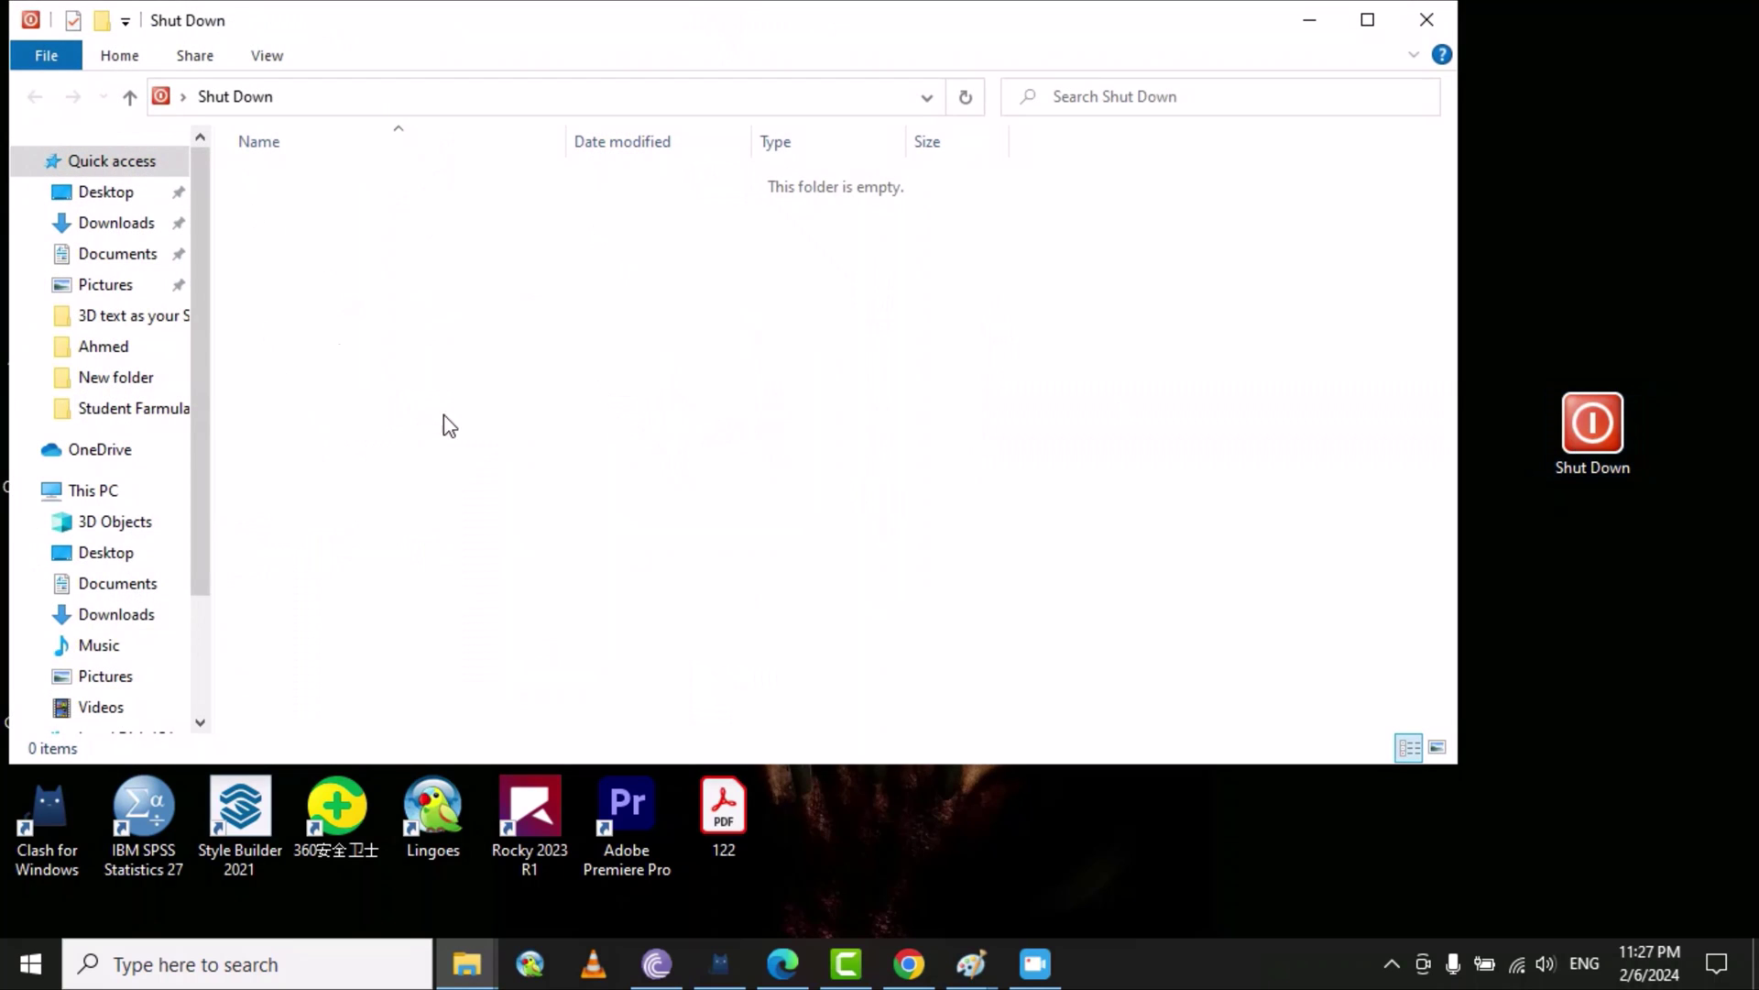
left_click(1426, 20)
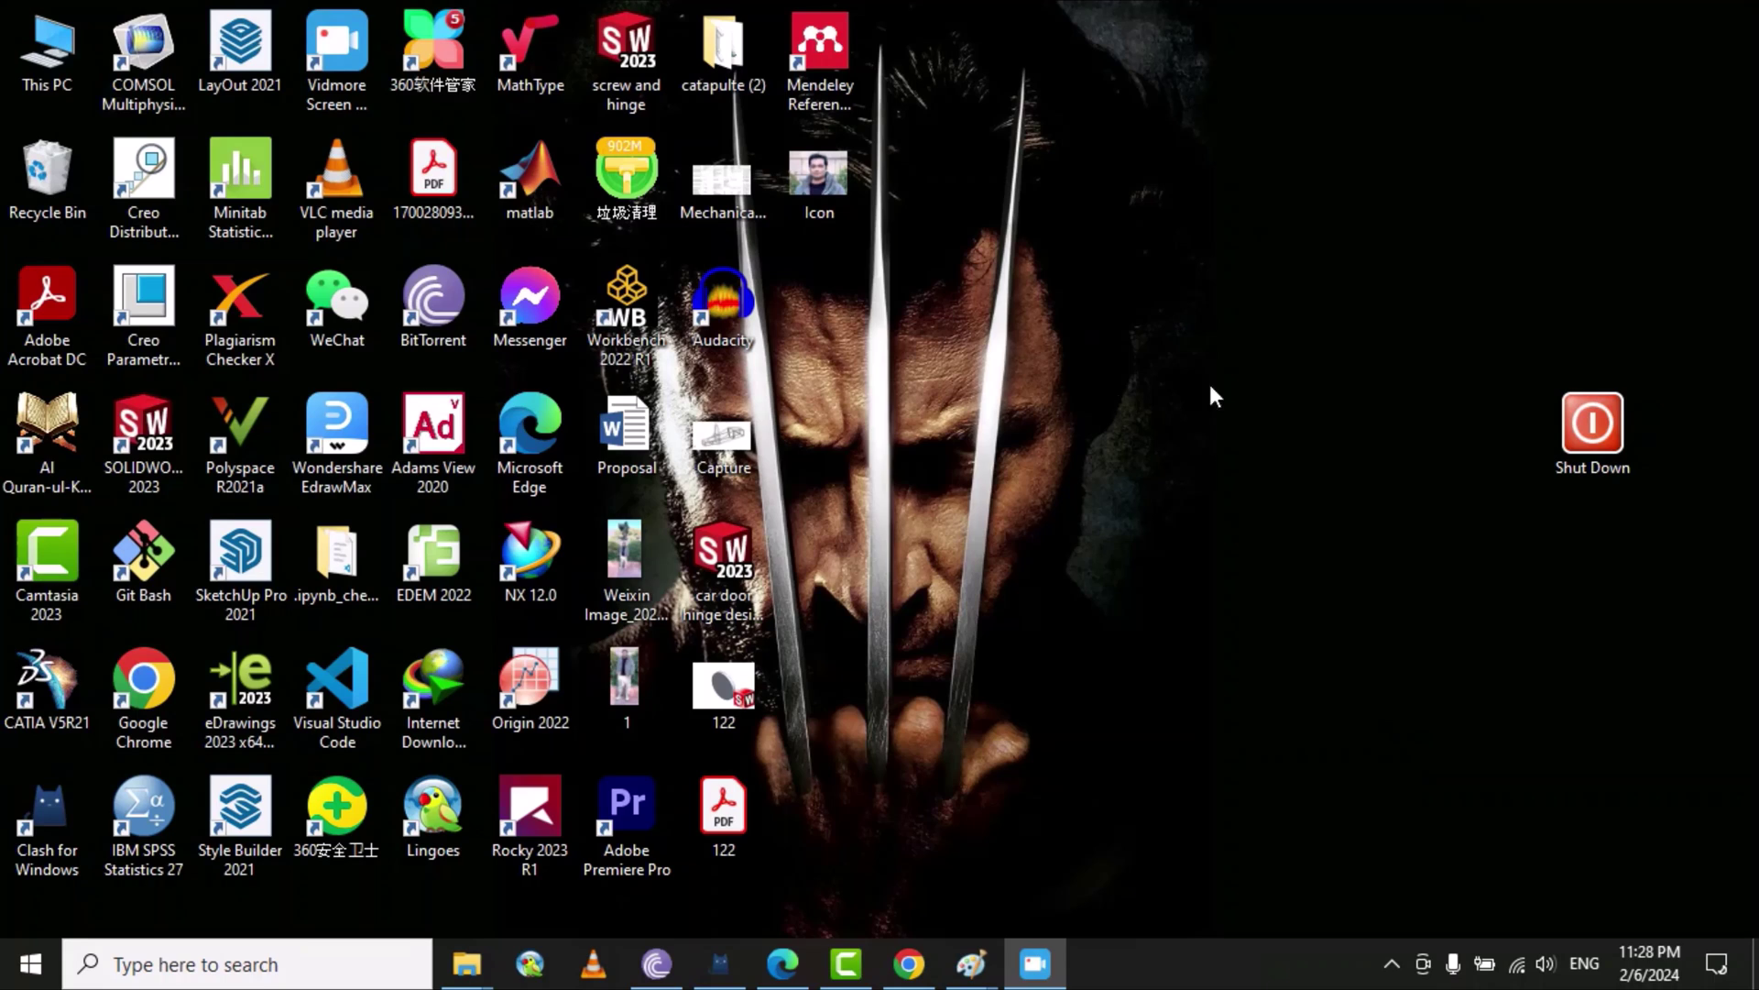